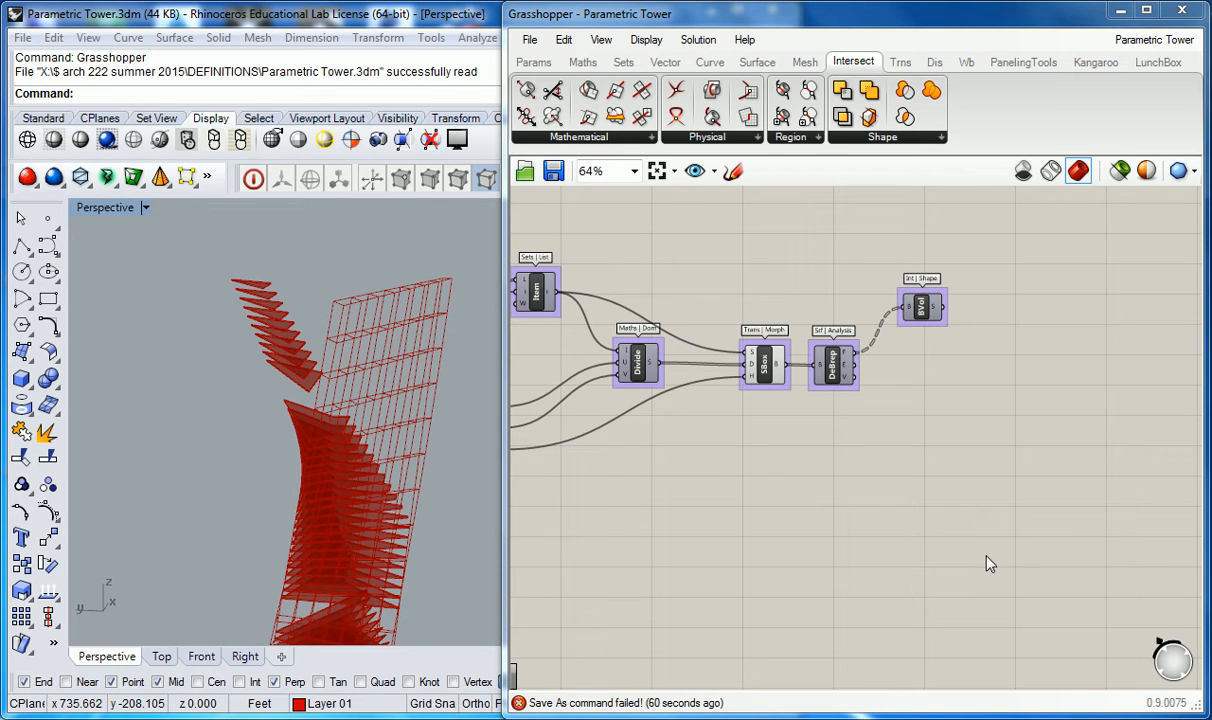
Add a Scale component from the Affine transforms to the canvas, well to the right of BVol
{"action": "left_click", "coordinate": [872, 490]}
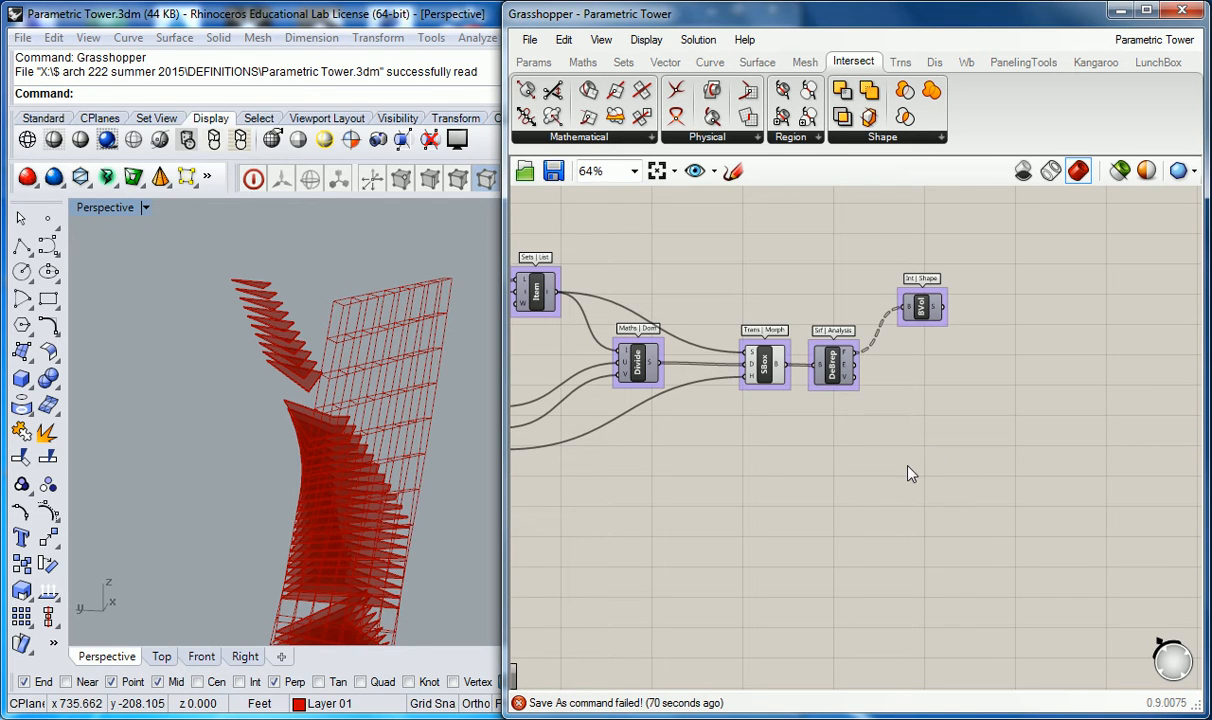
{"action": "right_click_drag", "start_coordinate": [963, 449], "coordinate": [906, 444]}
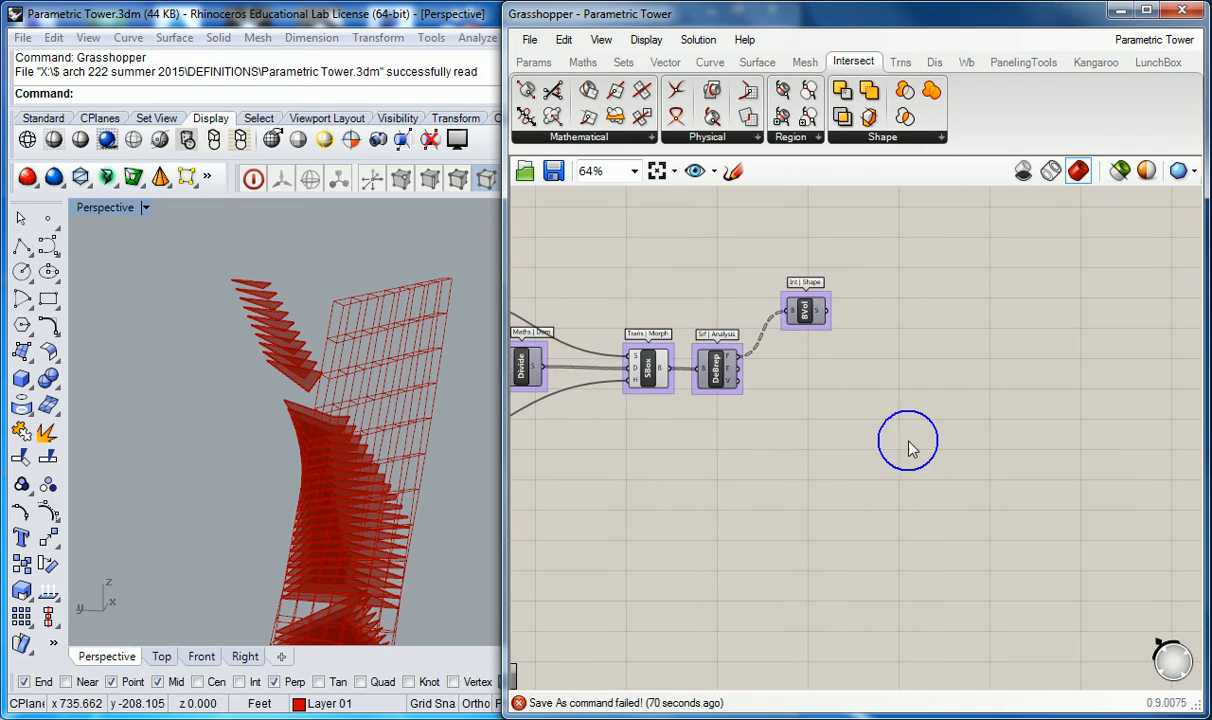
{"action": "left_click", "coordinate": [901, 63]}
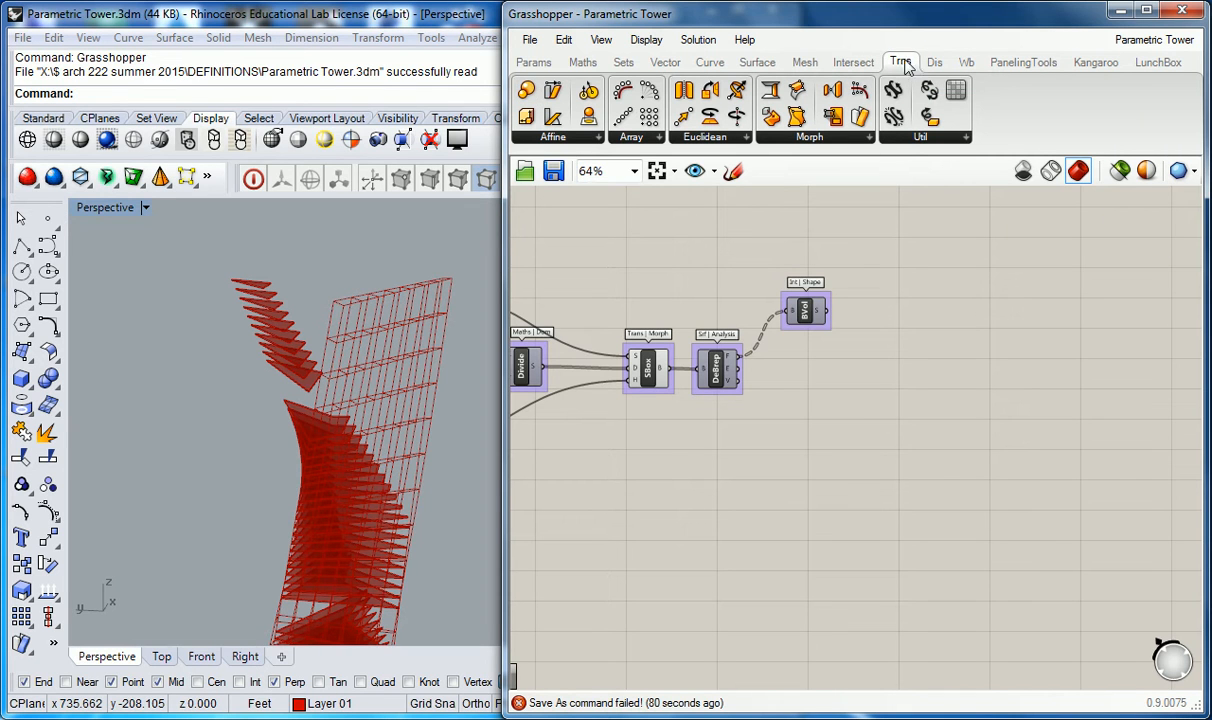
{"action": "left_click", "coordinate": [549, 148]}
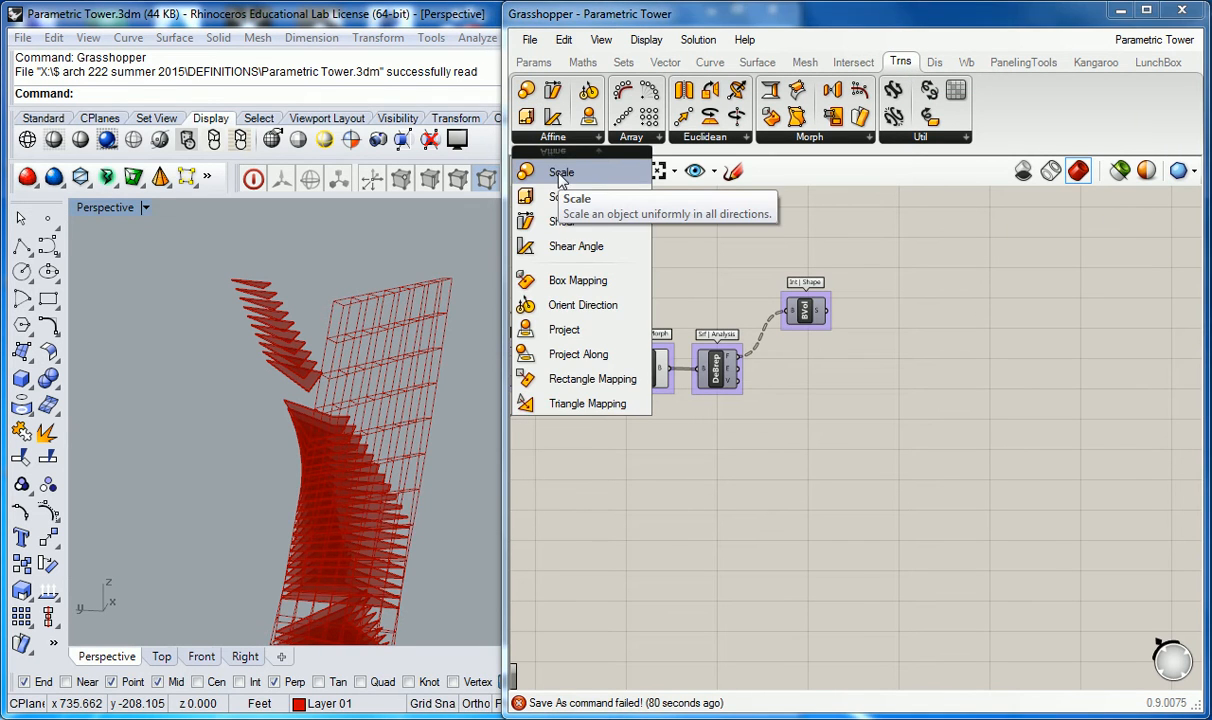
{"action": "left_click_drag", "start_coordinate": [561, 177], "coordinate": [1113, 375]}
{"action": "left_click", "coordinate": [1017, 352]}
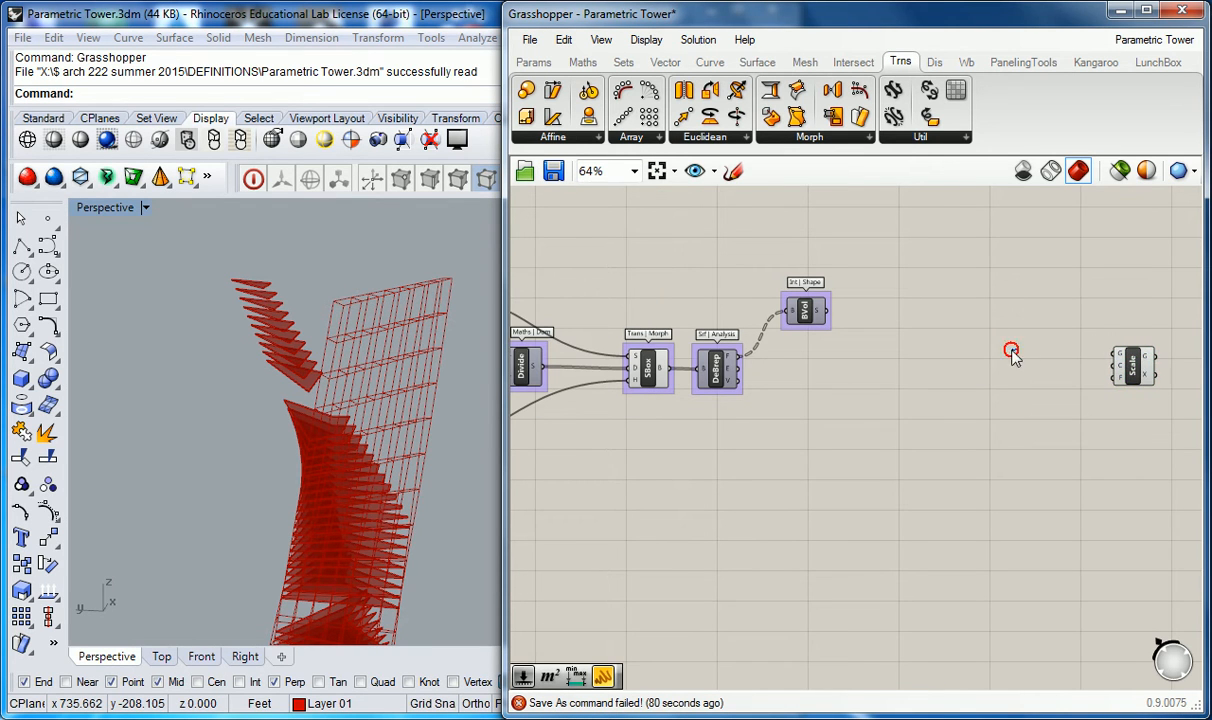
Group the Scale component, label the group "Trans | Affine", and shift it farther right
{"action": "right_click_drag", "start_coordinate": [1003, 350], "coordinate": [968, 349]}
{"action": "left_click", "coordinate": [1096, 369]}
{"action": "key", "text": "ctrl+g"}
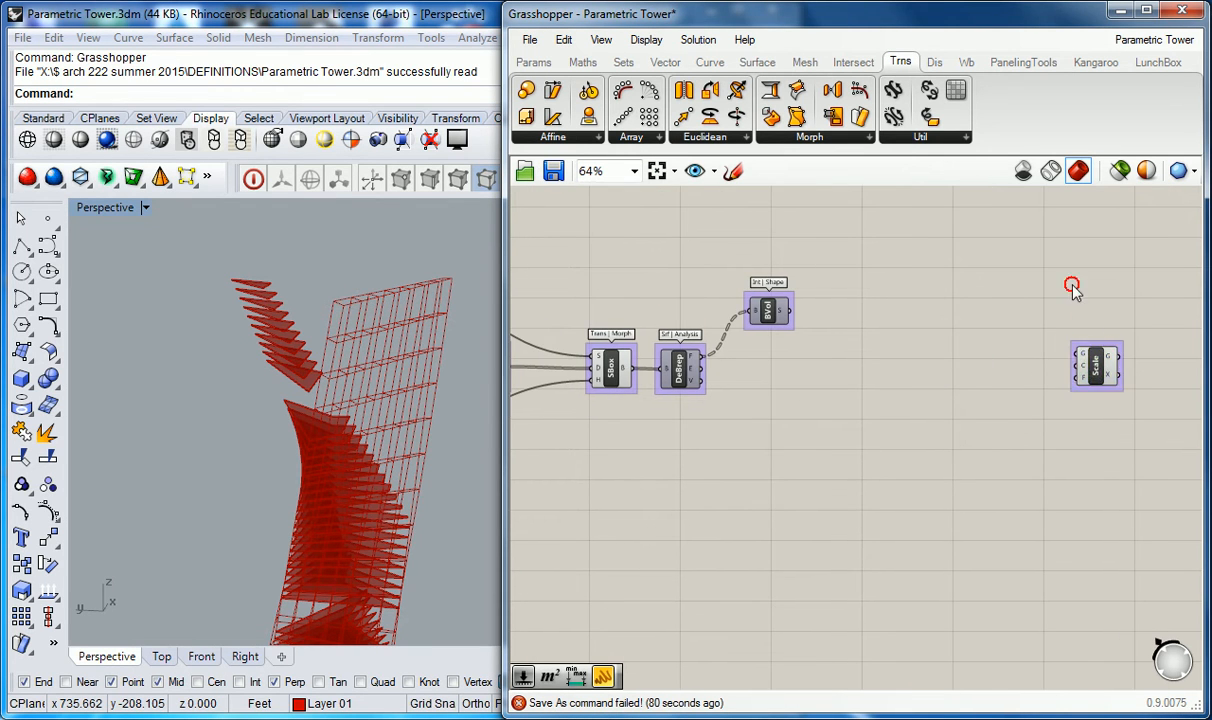
{"action": "right_click", "coordinate": [1108, 350]}
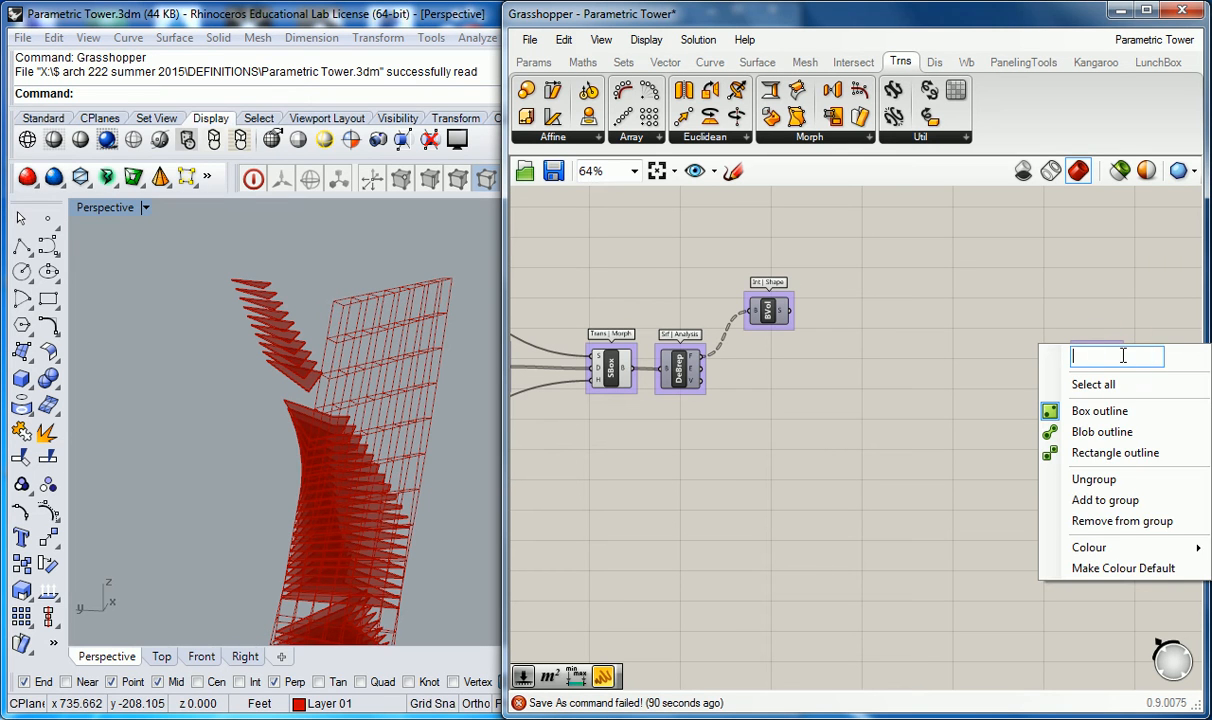
{"action": "type", "text": "Trans | Affine"}
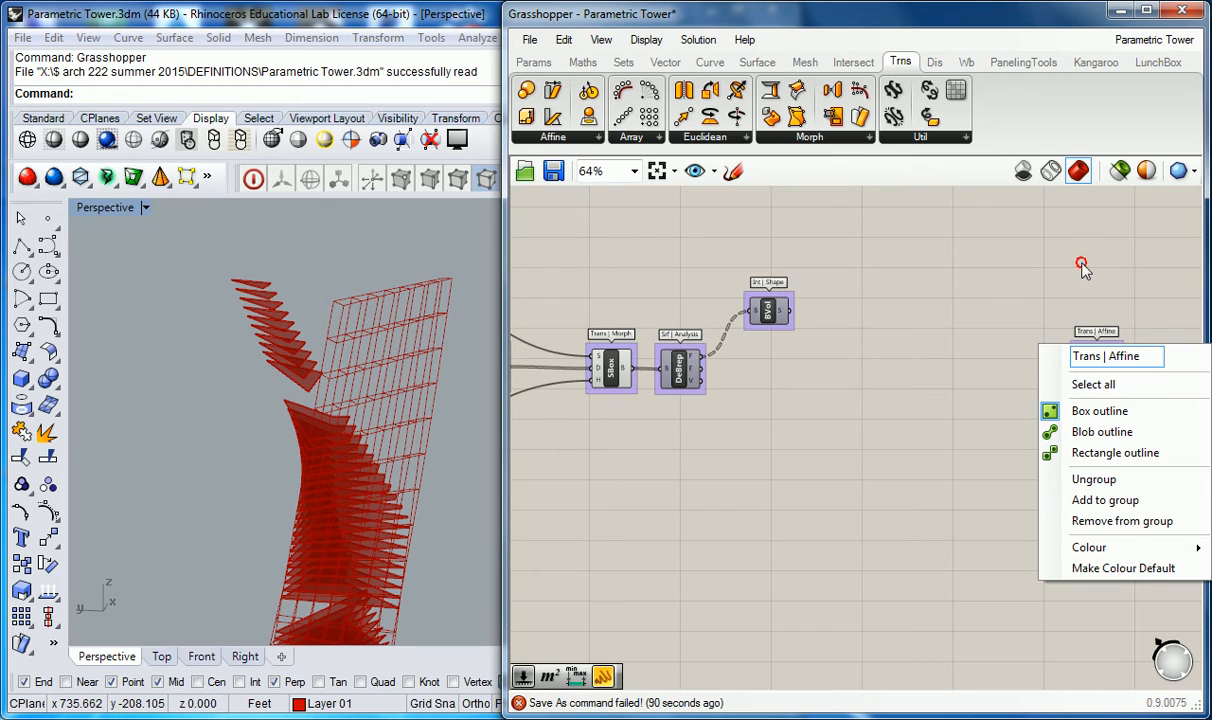
{"action": "left_click", "coordinate": [1023, 250]}
{"action": "left_click", "coordinate": [1118, 368]}
{"action": "left_click_drag", "start_coordinate": [1118, 368], "coordinate": [1140, 378]}
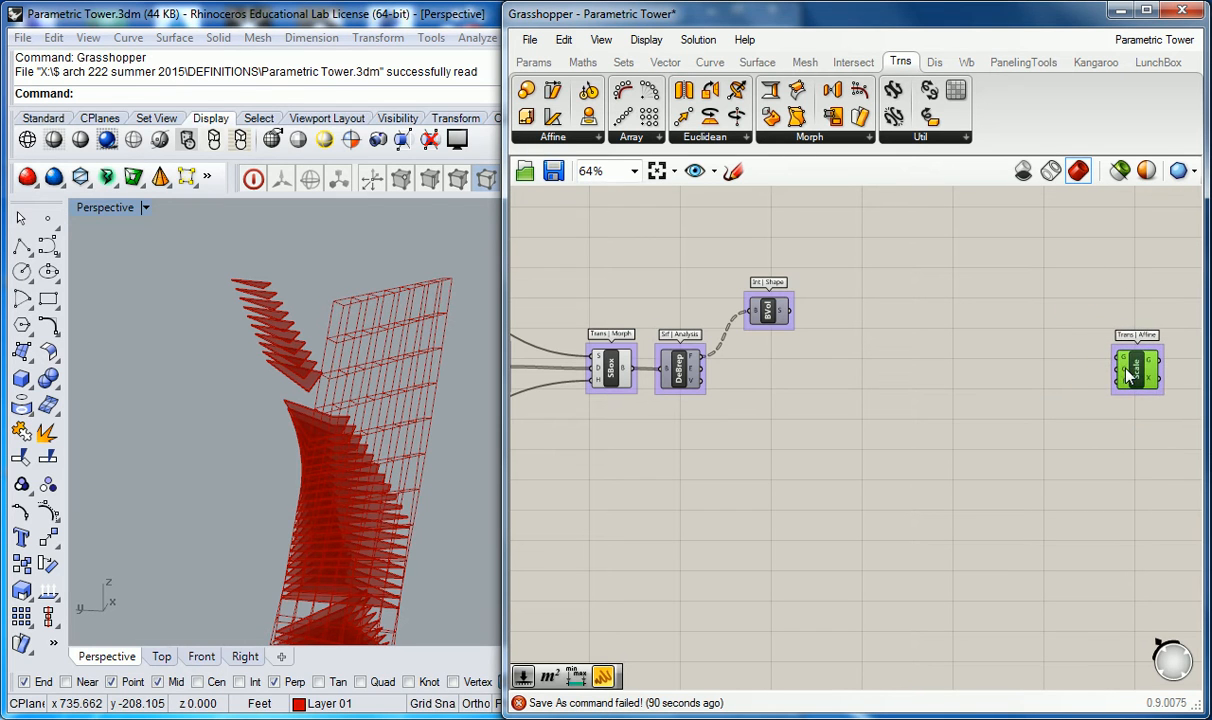
{"action": "right_click_drag", "start_coordinate": [932, 350], "coordinate": [868, 340]}
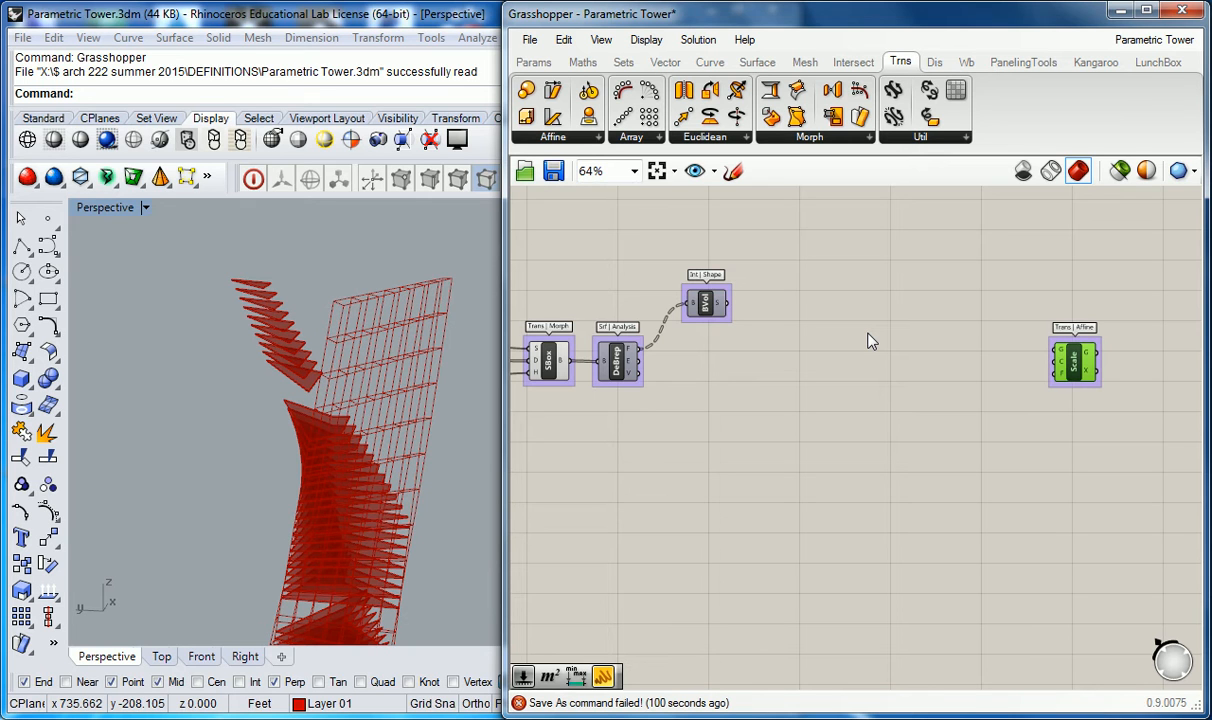
{"action": "left_click", "coordinate": [941, 352]}
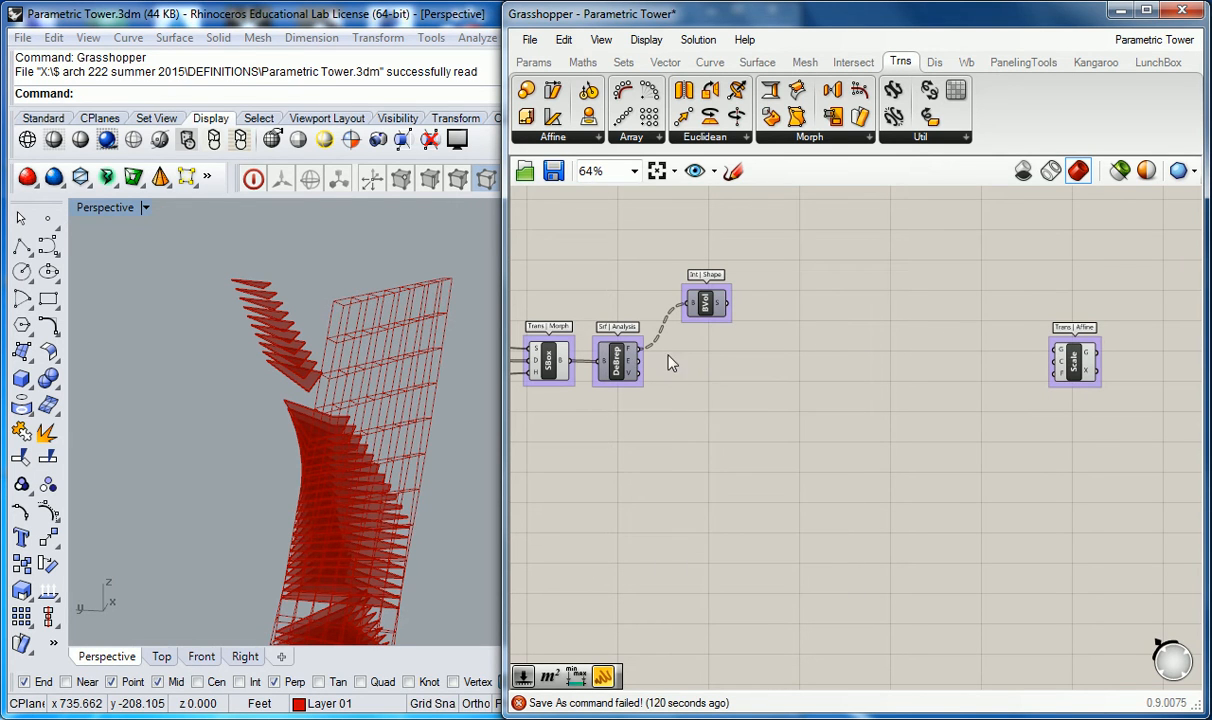
Examine the SBox and BVol components and their outputs as possible geometry for Scale
{"action": "right_click_drag", "start_coordinate": [715, 376], "coordinate": [741, 373]}
{"action": "left_click", "coordinate": [553, 345]}
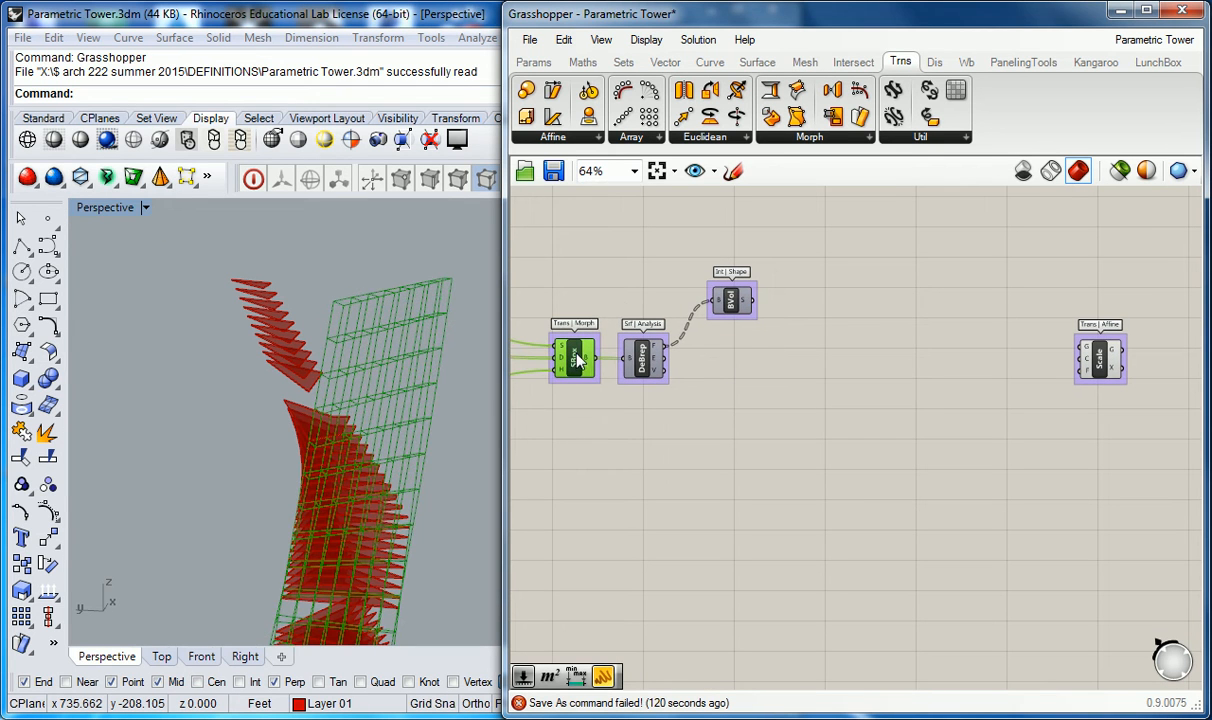
{"action": "left_click", "coordinate": [729, 303]}
{"action": "mouse_move", "coordinate": [750, 310]}
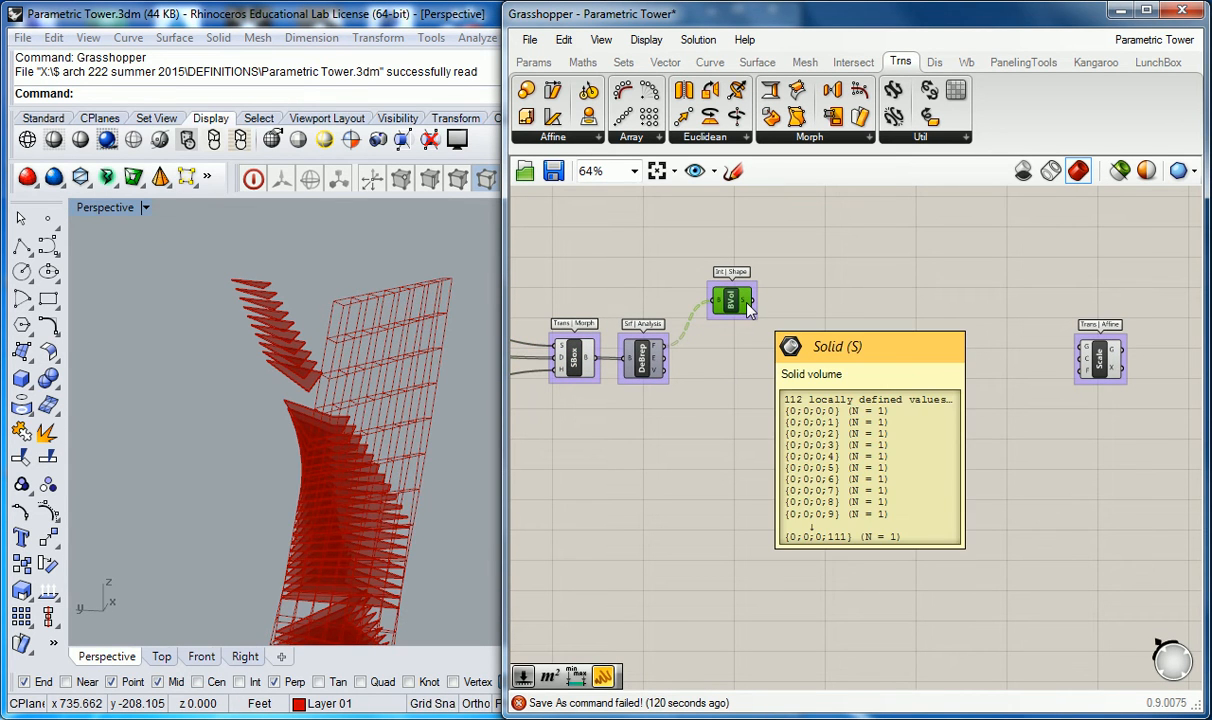
{"action": "left_click", "coordinate": [675, 312]}
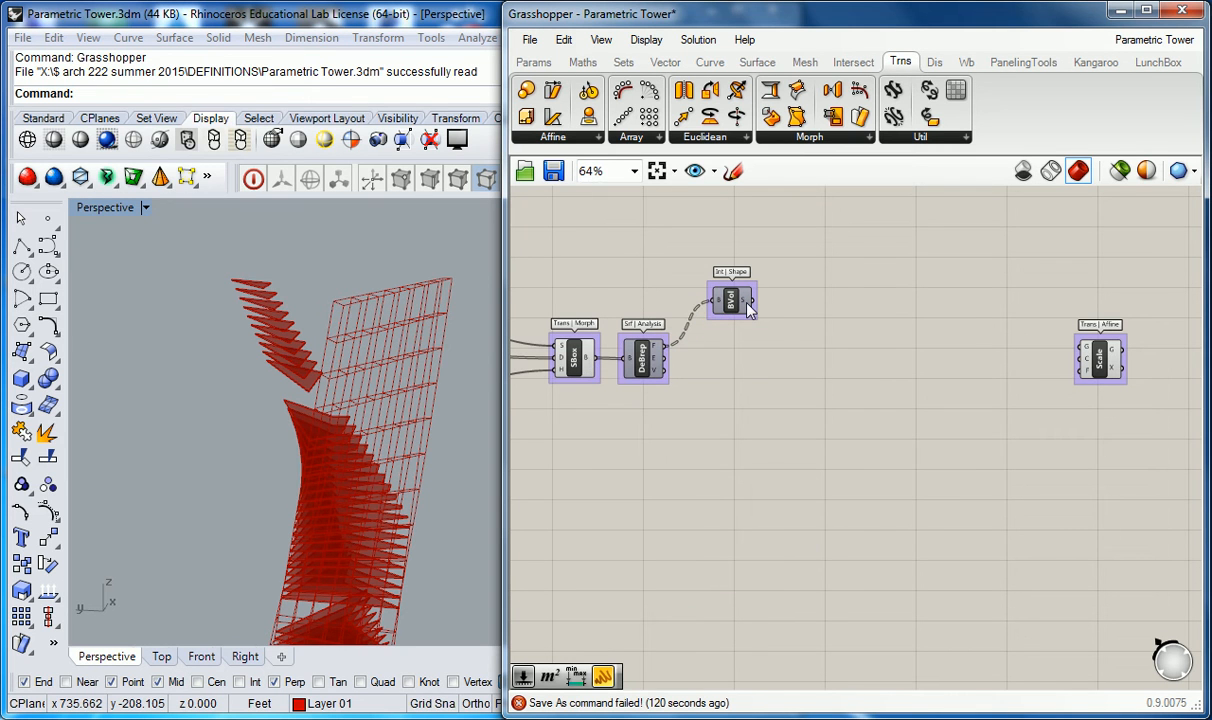
{"action": "mouse_move", "coordinate": [750, 310]}
{"action": "mouse_move", "coordinate": [590, 365]}
{"action": "mouse_move", "coordinate": [1089, 364]}
Add an Area component from the surface analysis tools and place it just above BVol
{"action": "left_click", "coordinate": [668, 64]}
{"action": "left_click", "coordinate": [750, 63]}
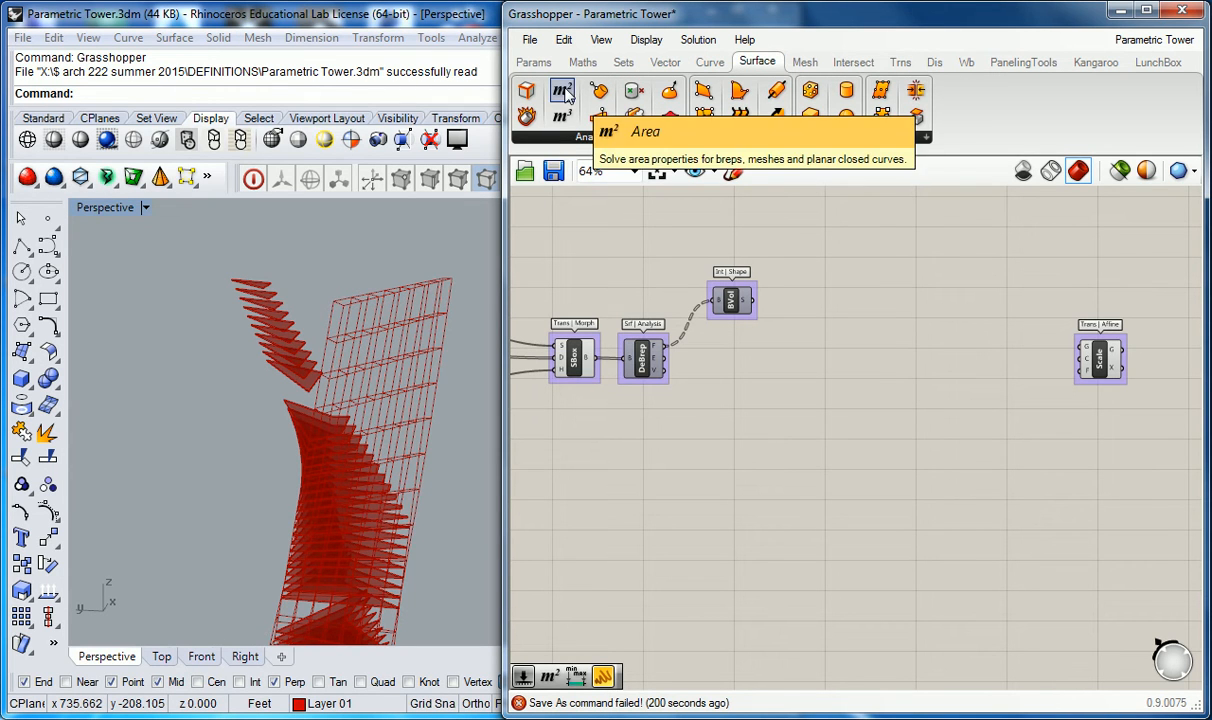
{"action": "left_click_drag", "start_coordinate": [567, 94], "coordinate": [858, 291]}
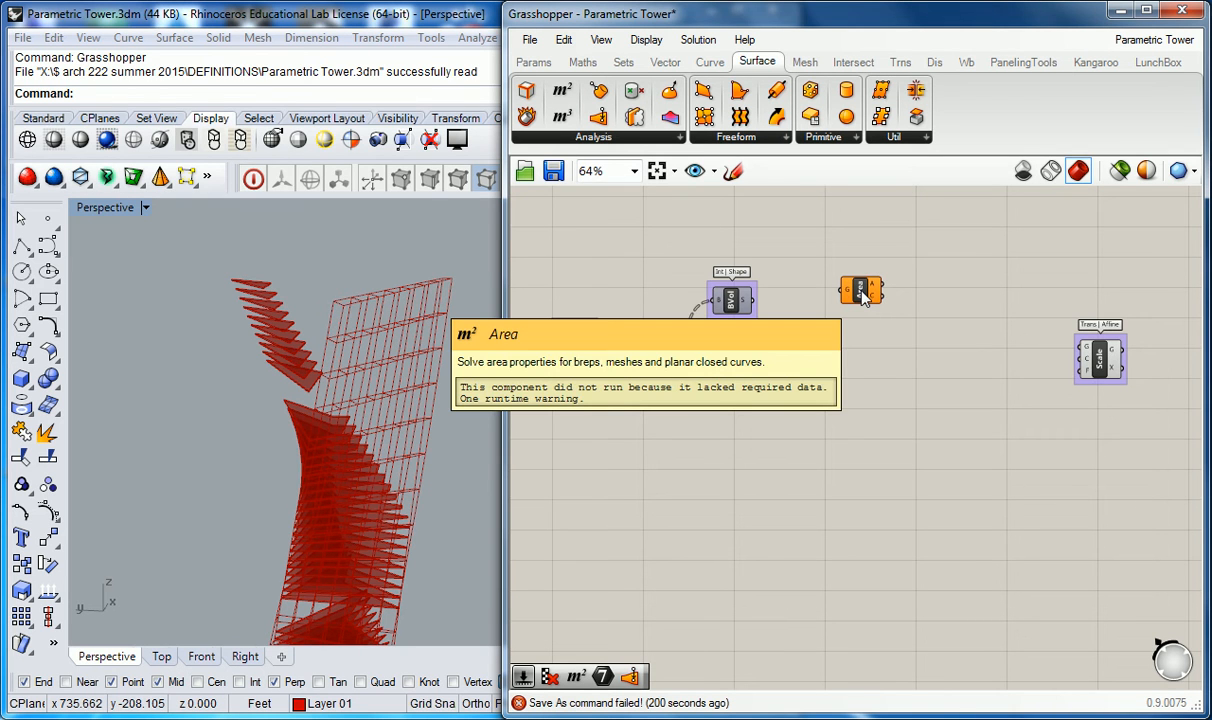
{"action": "left_click_drag", "start_coordinate": [848, 281], "coordinate": [733, 235]}
{"action": "left_click", "coordinate": [611, 268]}
Try to feed SBox's twisted box output (B) into Area's geometry input (G)
{"action": "left_click_drag", "start_coordinate": [598, 359], "coordinate": [700, 234]}
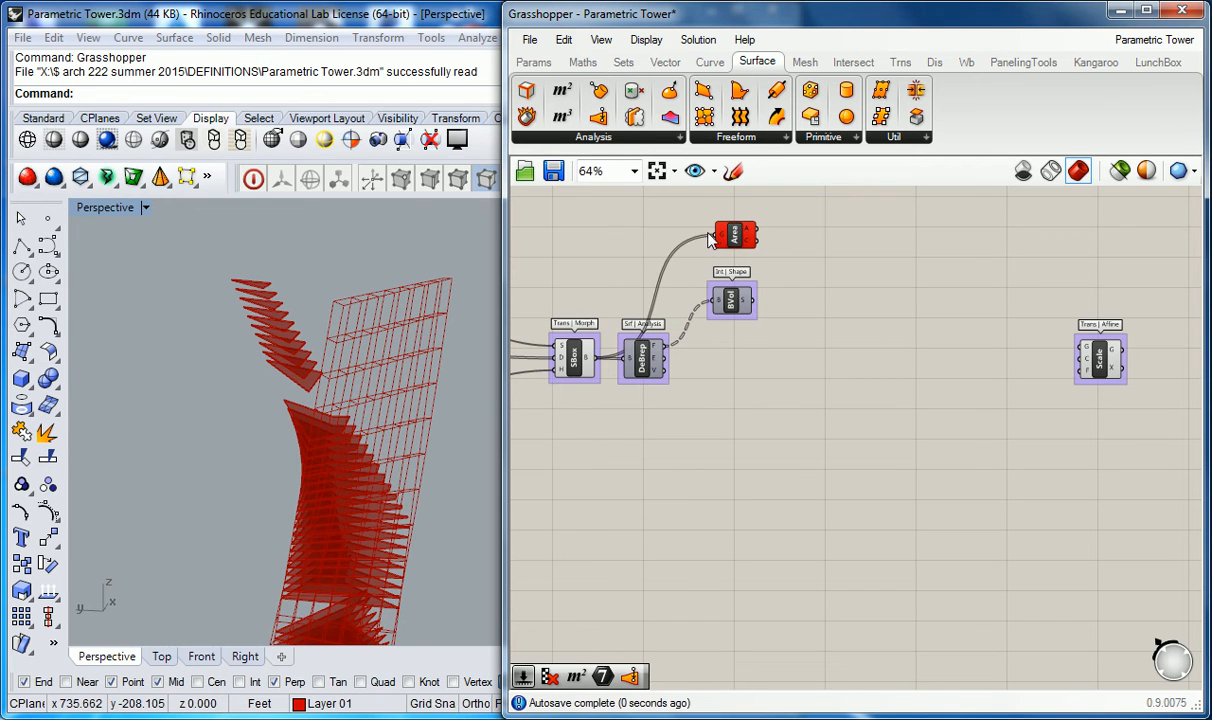
{"action": "mouse_move", "coordinate": [727, 237]}
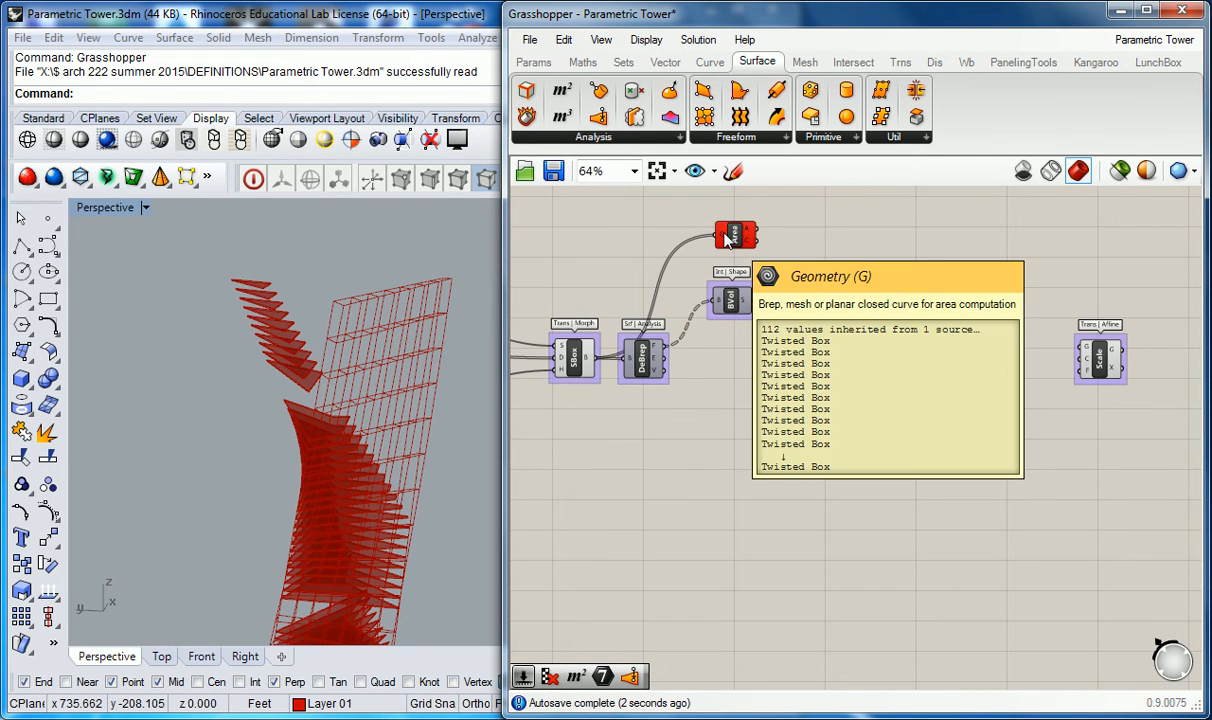
Move Area to the upper right of BVol and connect BVol's solid output (S) to Area's geometry input (G)
{"action": "left_click_drag", "start_coordinate": [737, 235], "coordinate": [802, 252]}
{"action": "mouse_move", "coordinate": [733, 306]}
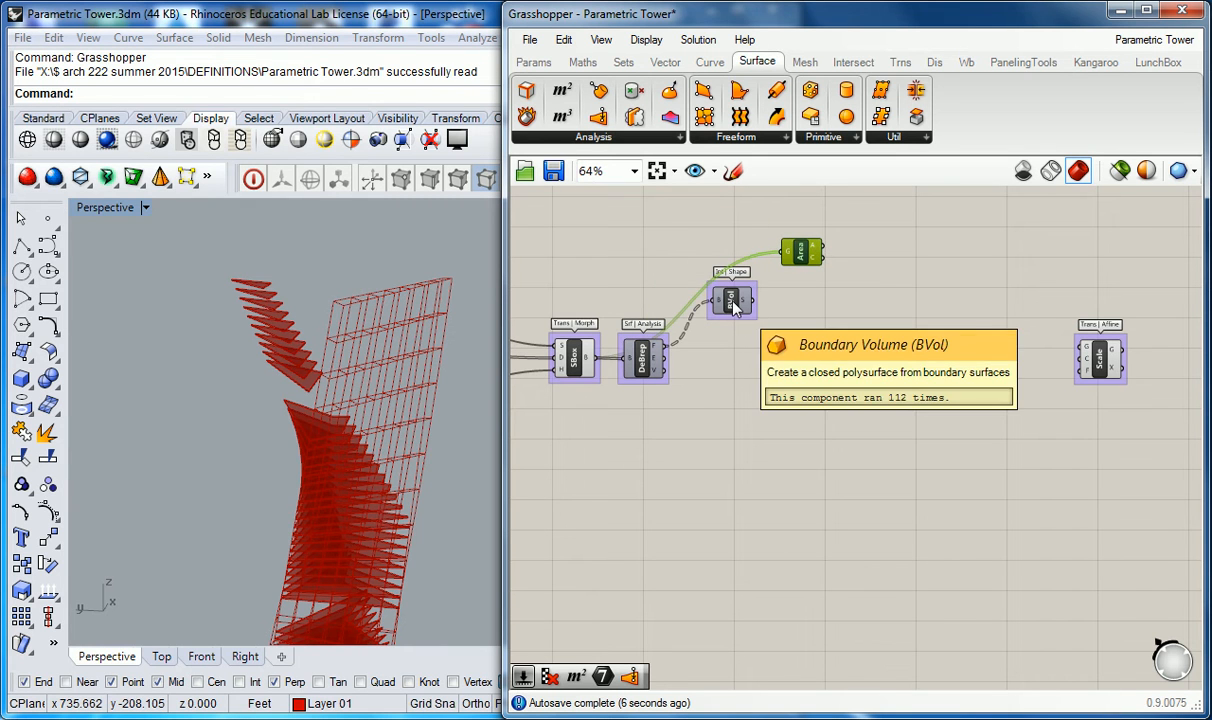
{"action": "left_click_drag", "start_coordinate": [757, 300], "coordinate": [785, 256]}
{"action": "left_click", "coordinate": [800, 298]}
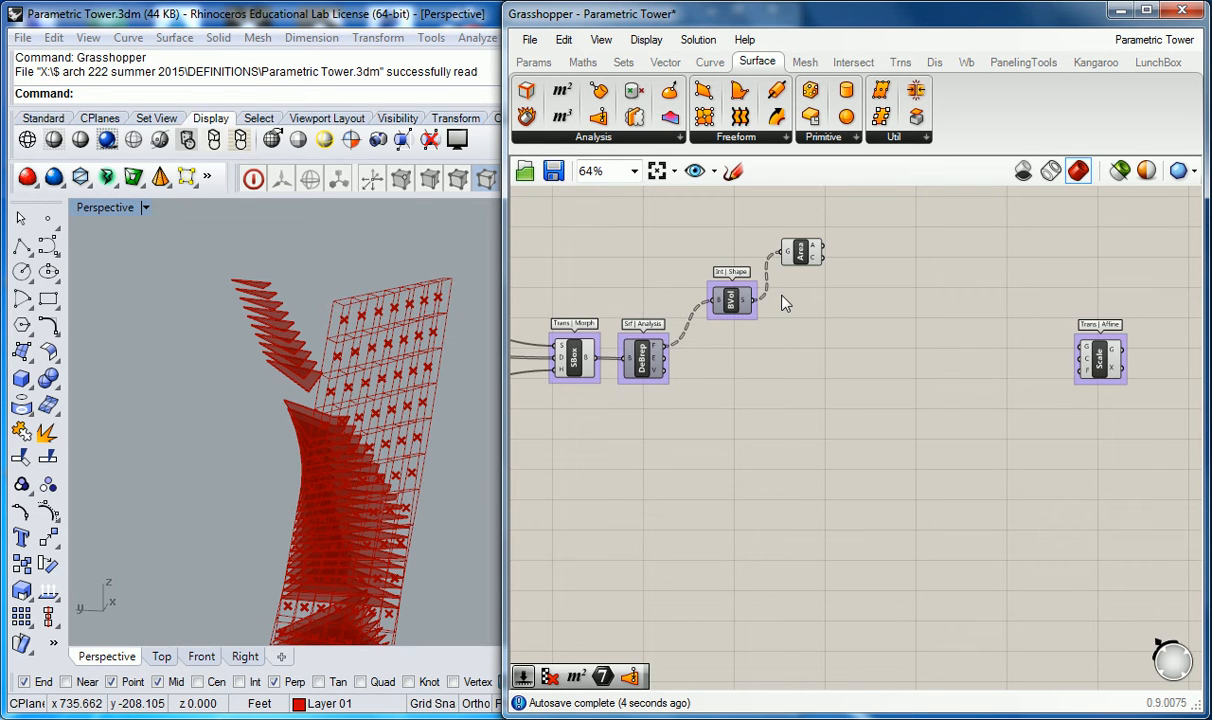
Examine SBox's twisted box output and compare it with the BVol output feeding Area
{"action": "mouse_move", "coordinate": [588, 366]}
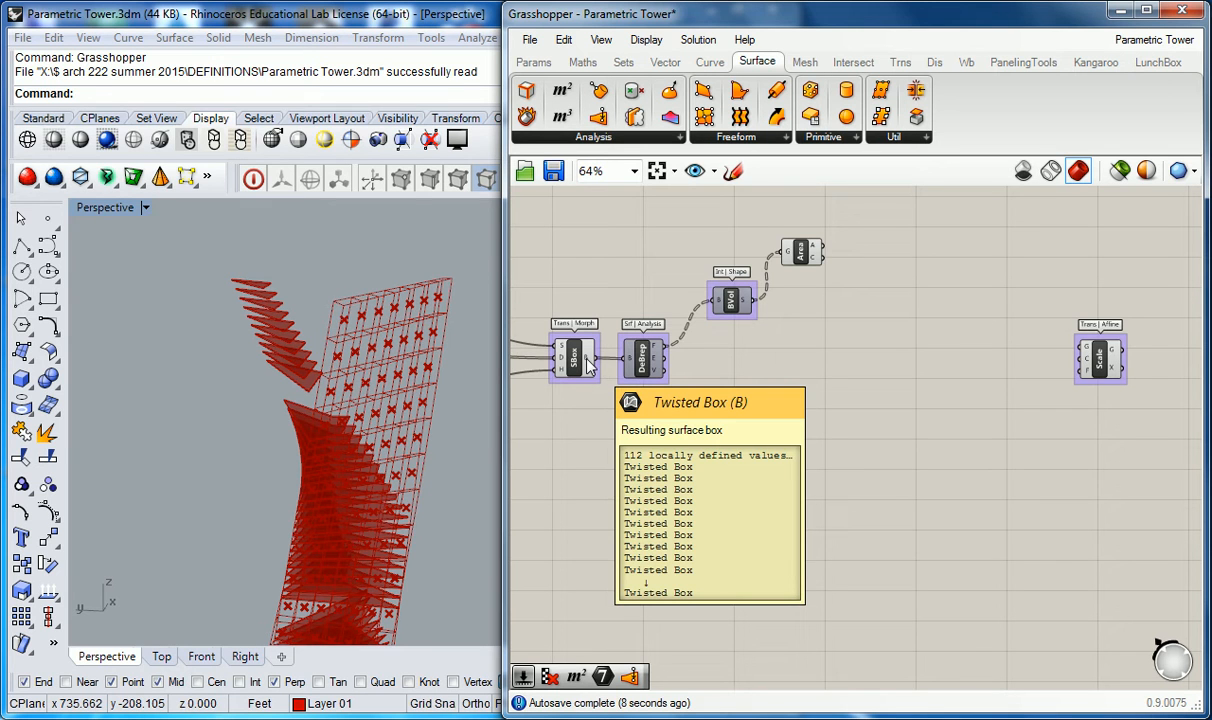
{"action": "scroll", "coordinate": [588, 366], "scroll_direction": "up", "scroll_amount": 3}
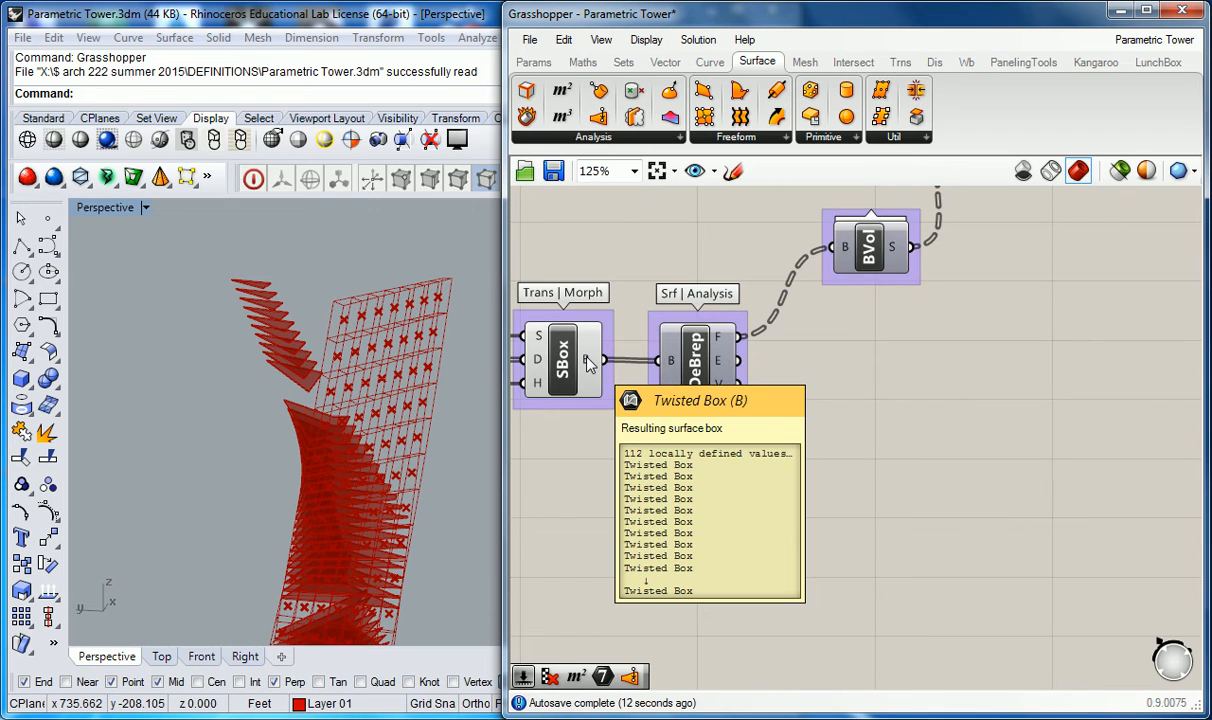
{"action": "right_click_drag", "start_coordinate": [716, 212], "coordinate": [627, 258]}
{"action": "scroll", "coordinate": [647, 256], "scroll_direction": "down", "scroll_amount": 5}
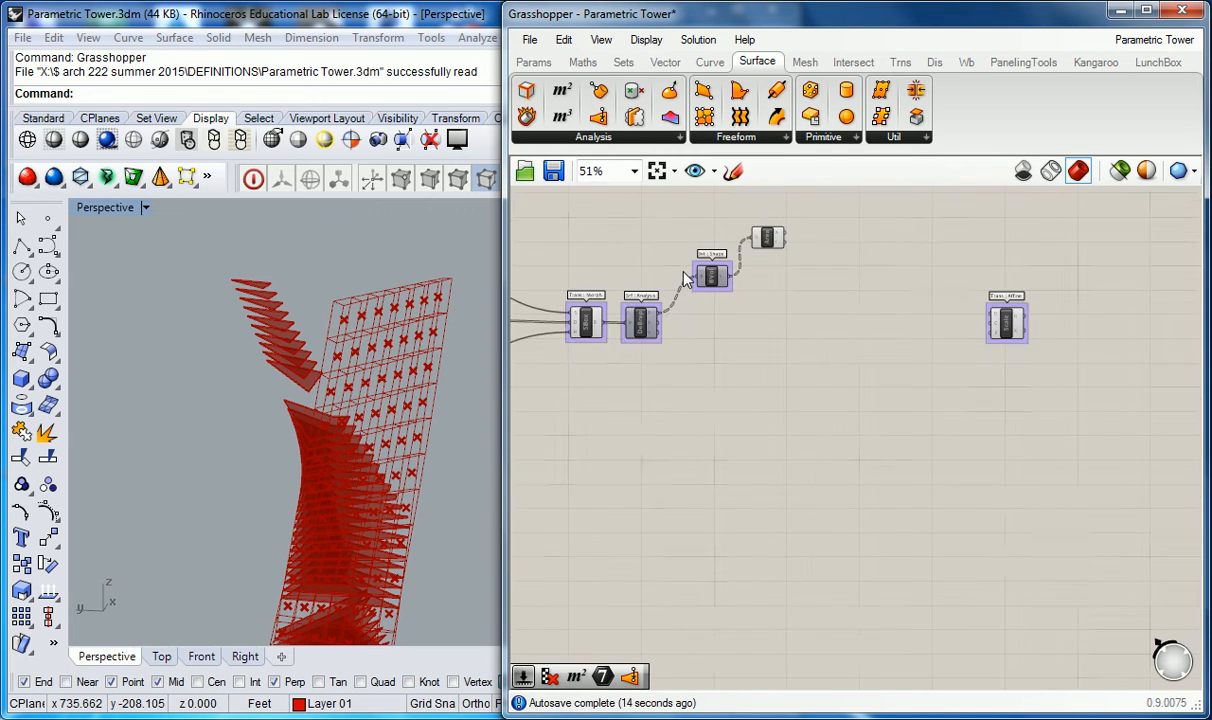
{"action": "scroll", "coordinate": [687, 303], "scroll_direction": "up", "scroll_amount": 4}
{"action": "mouse_move", "coordinate": [767, 308]}
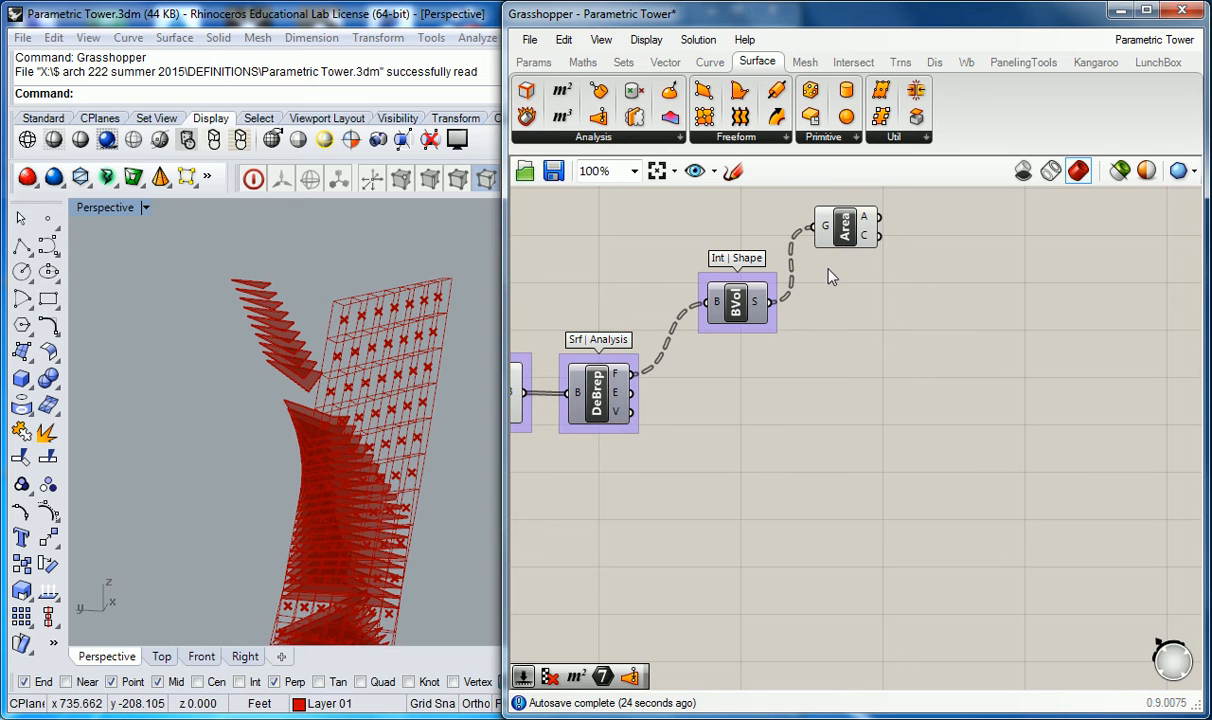
{"action": "right_click_drag", "start_coordinate": [657, 311], "coordinate": [745, 303]}
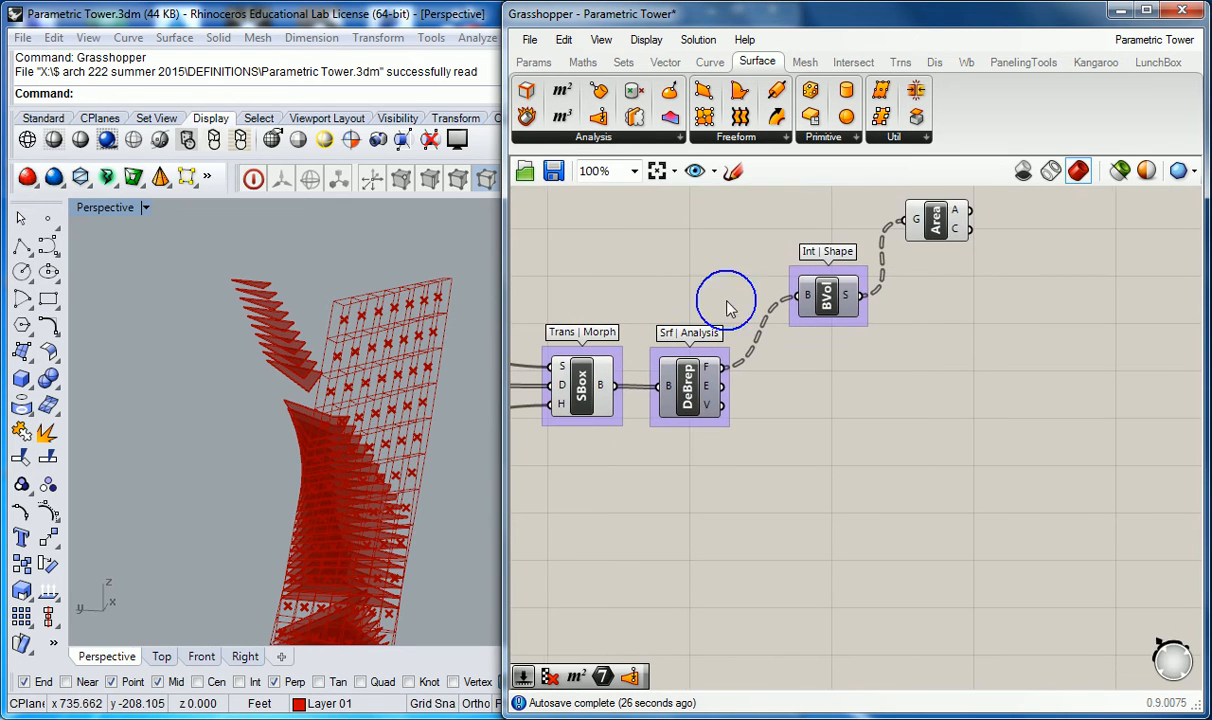
{"action": "mouse_move", "coordinate": [610, 390]}
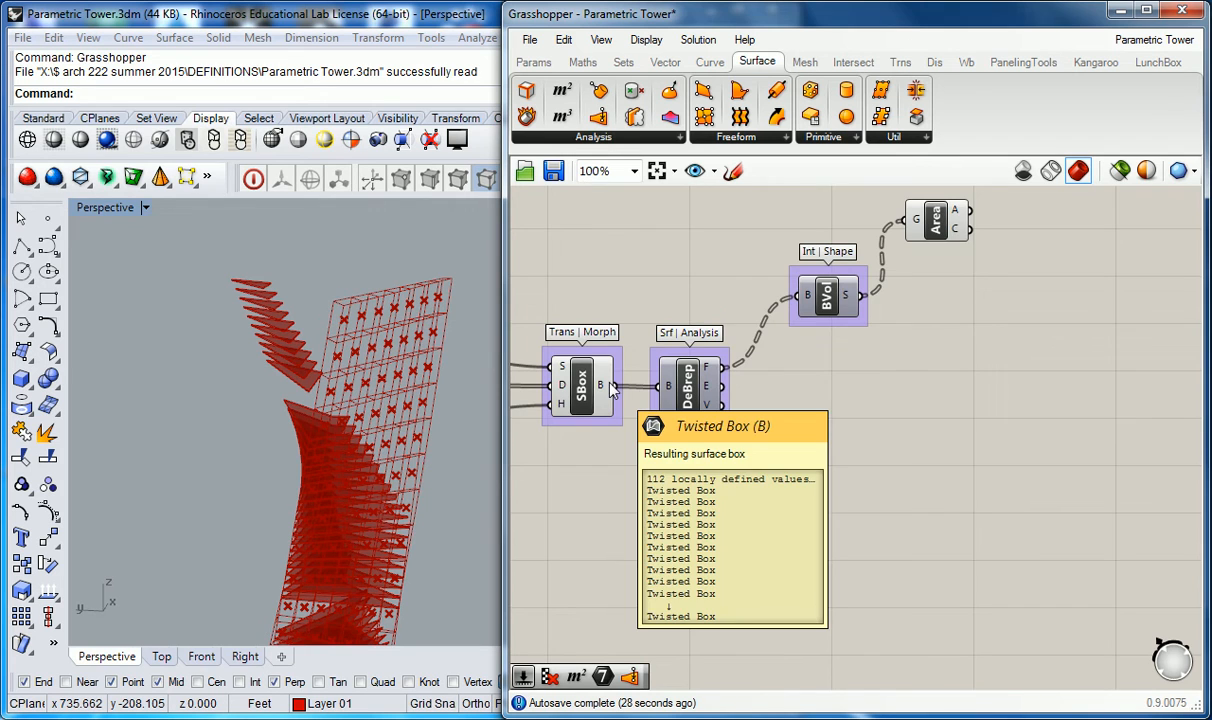
Group the Area component, move it closer to BVol's level, and label the group "Srf | Analysis"
{"action": "right_click_drag", "start_coordinate": [1006, 366], "coordinate": [885, 381]}
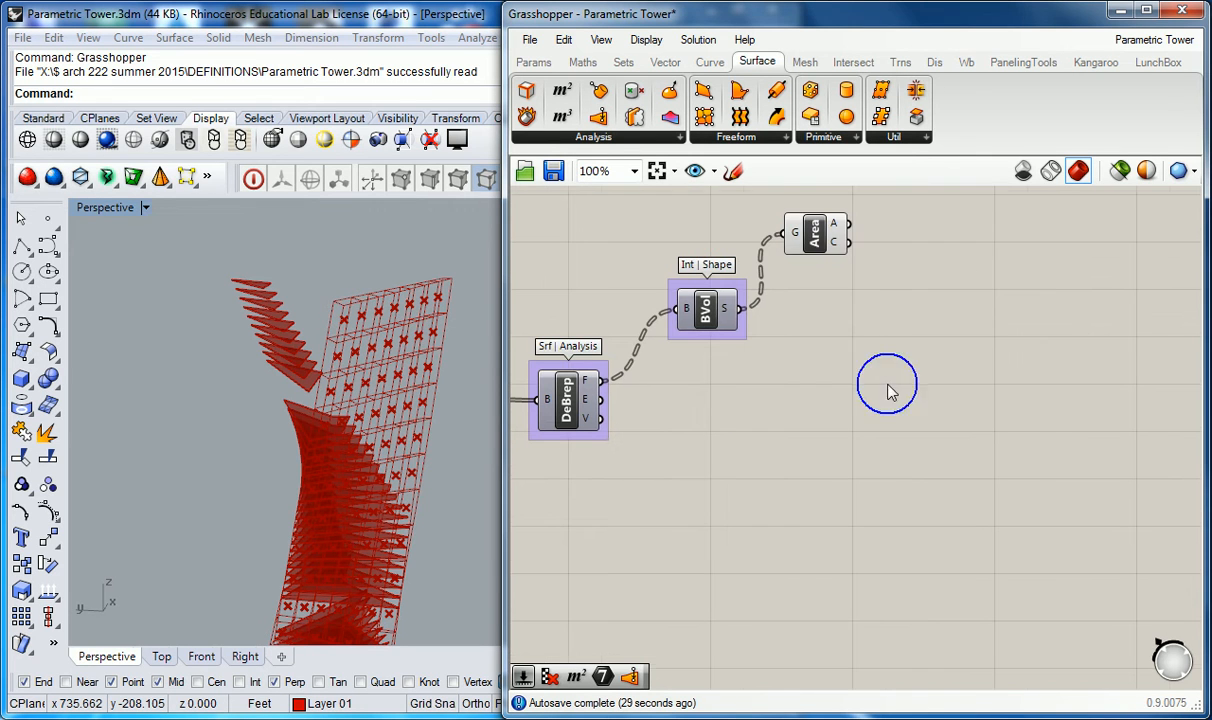
{"action": "left_click", "coordinate": [826, 241]}
{"action": "key", "text": "ctrl+g"}
{"action": "left_click", "coordinate": [906, 262]}
{"action": "right_click_drag", "start_coordinate": [906, 263], "coordinate": [908, 277]}
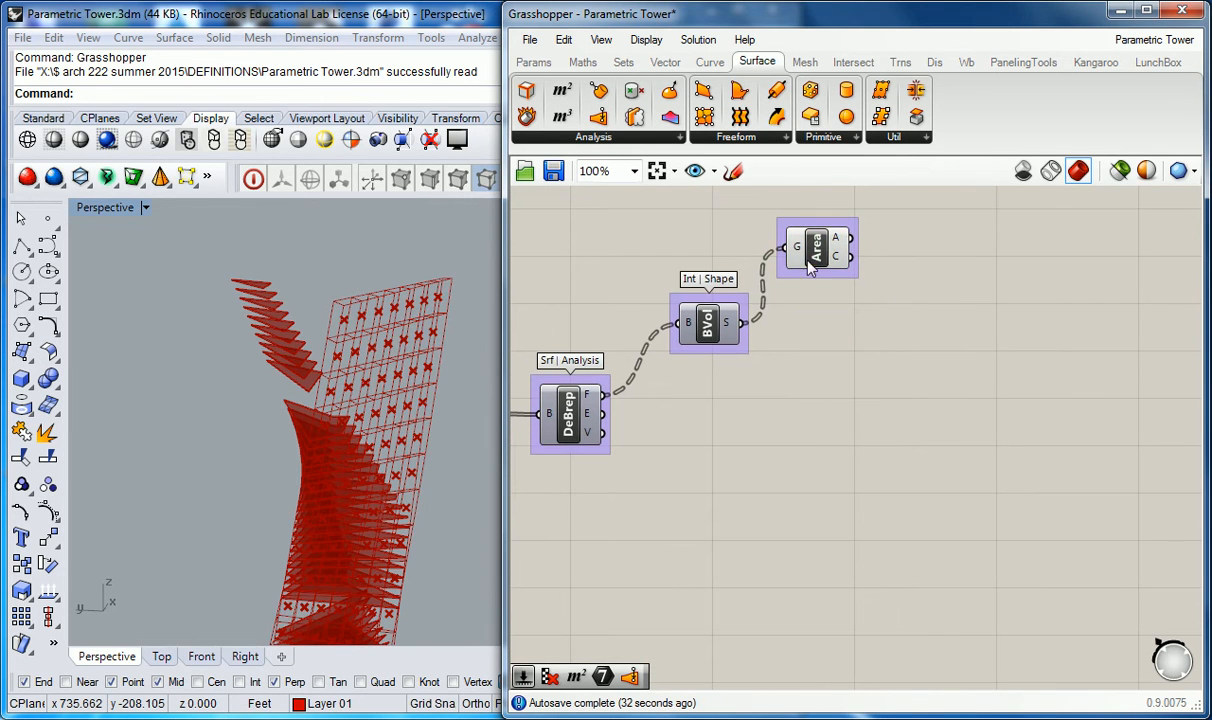
{"action": "left_click_drag", "start_coordinate": [822, 248], "coordinate": [839, 283]}
{"action": "right_click", "coordinate": [846, 256]}
{"action": "type", "text": "Srf | Analysis"}
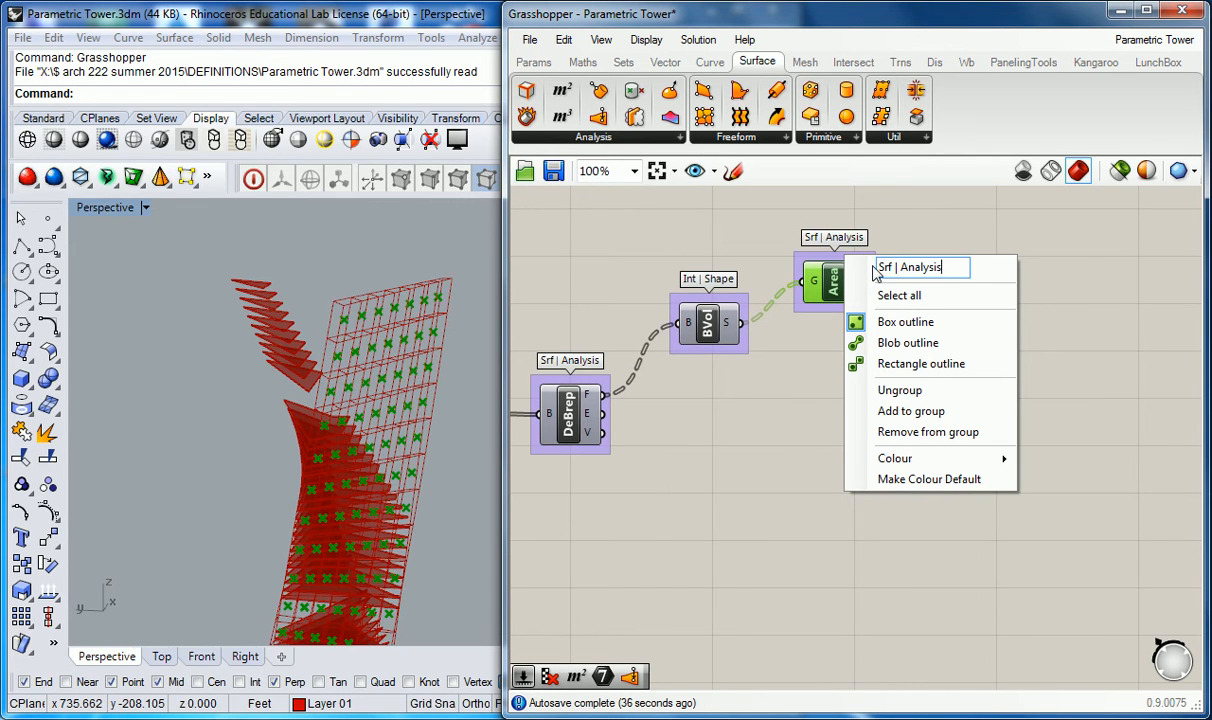
{"action": "left_click", "coordinate": [941, 233]}
Connect Area's C output to Scale's C input and check the tower in the Perspective viewport
{"action": "scroll", "coordinate": [885, 246], "scroll_direction": "down", "scroll_amount": 3}
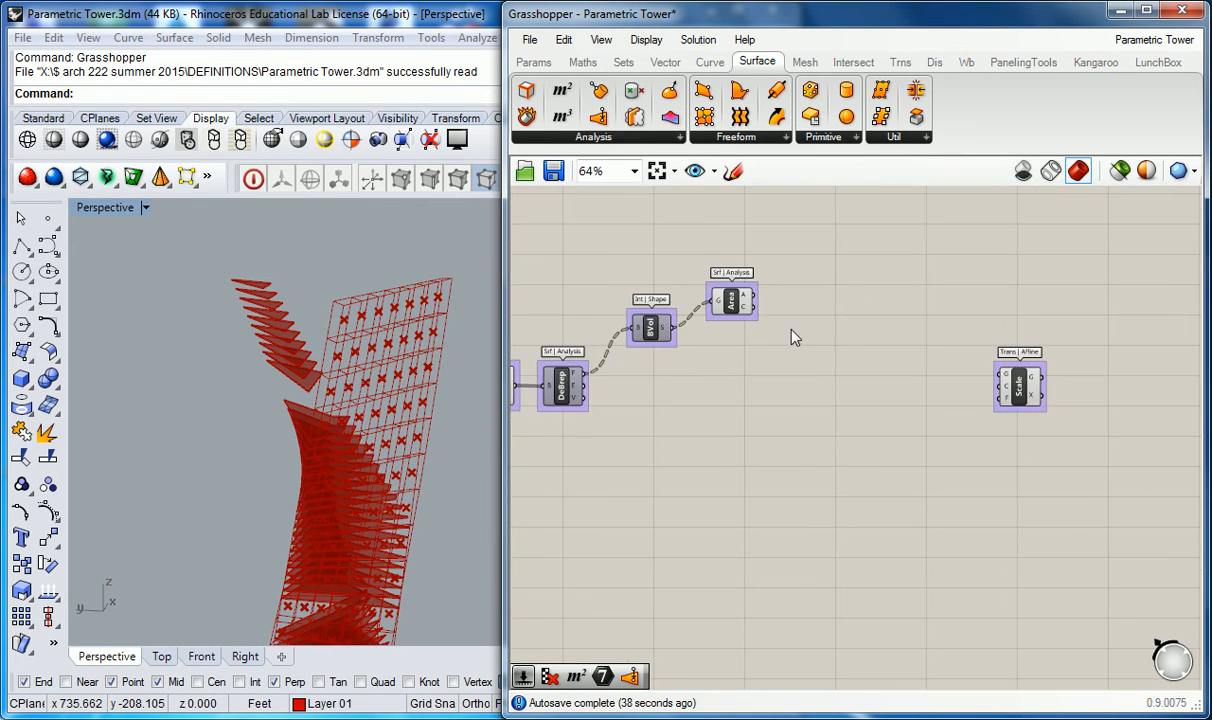
{"action": "left_click_drag", "start_coordinate": [755, 310], "coordinate": [998, 390]}
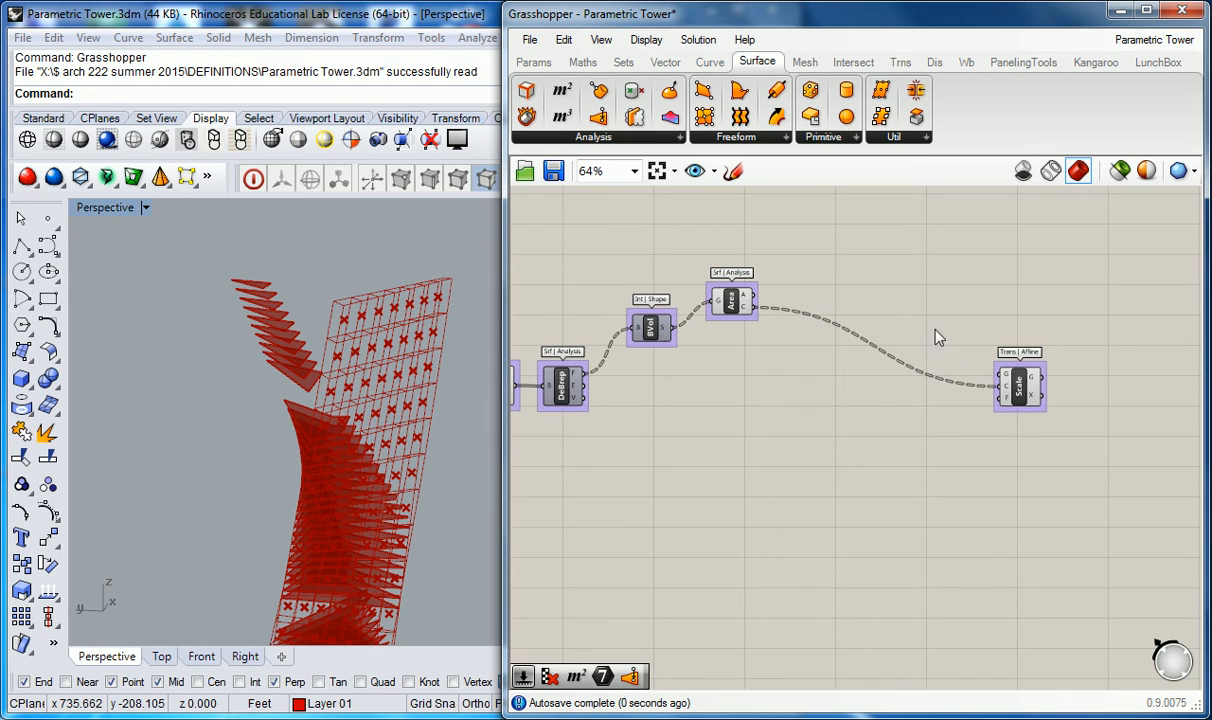
{"action": "scroll", "coordinate": [340, 360], "scroll_direction": "up", "scroll_amount": 5}
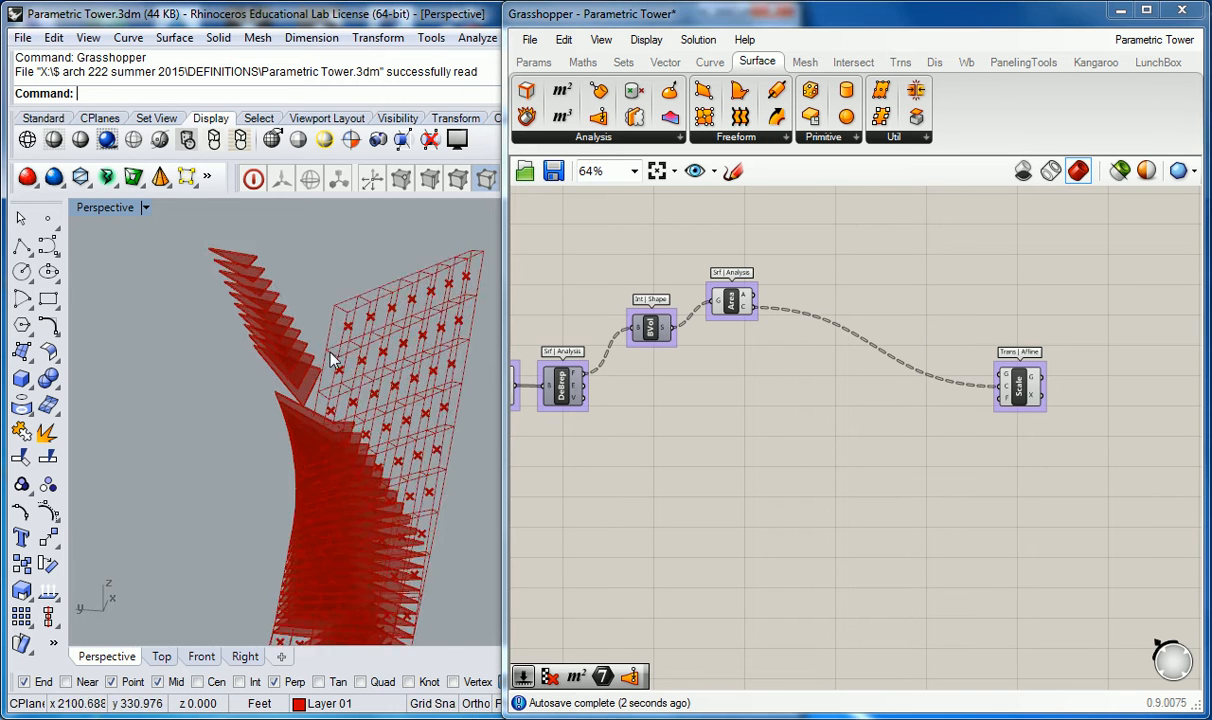
{"action": "scroll", "coordinate": [345, 362], "scroll_direction": "down", "scroll_amount": 8}
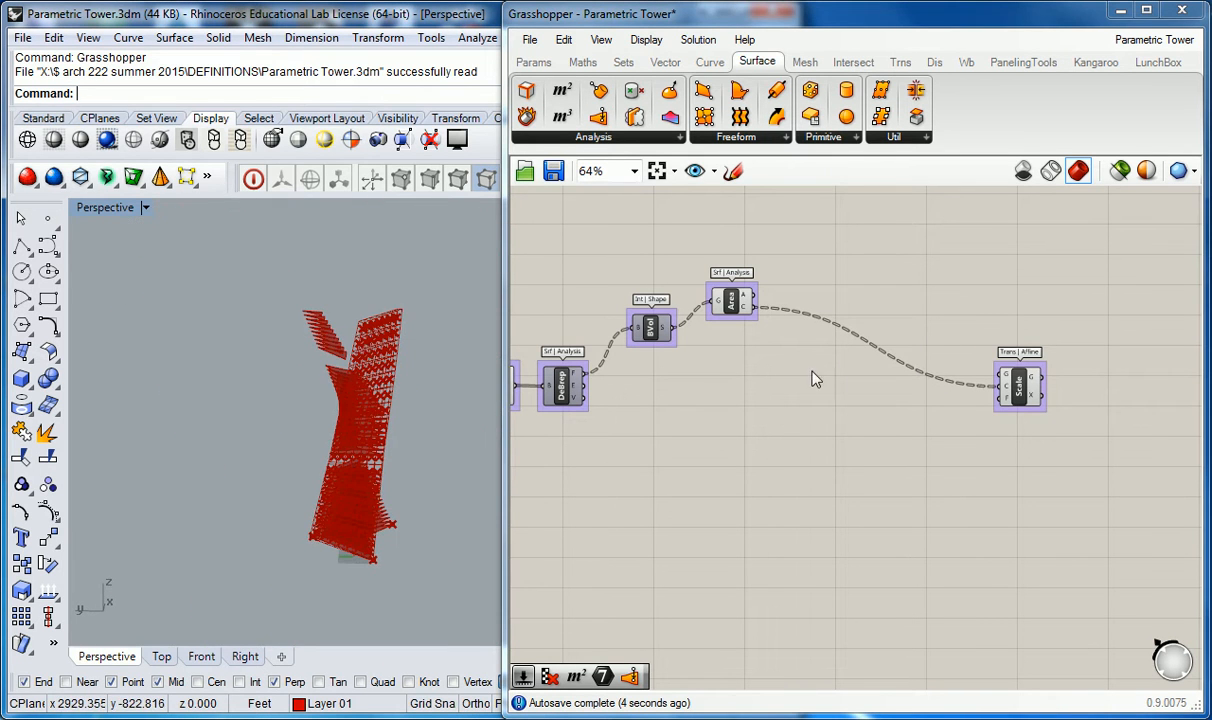
Connect BVol's solid output (S) to Scale's geometry input (G)
{"action": "right_click_drag", "start_coordinate": [927, 346], "coordinate": [966, 314]}
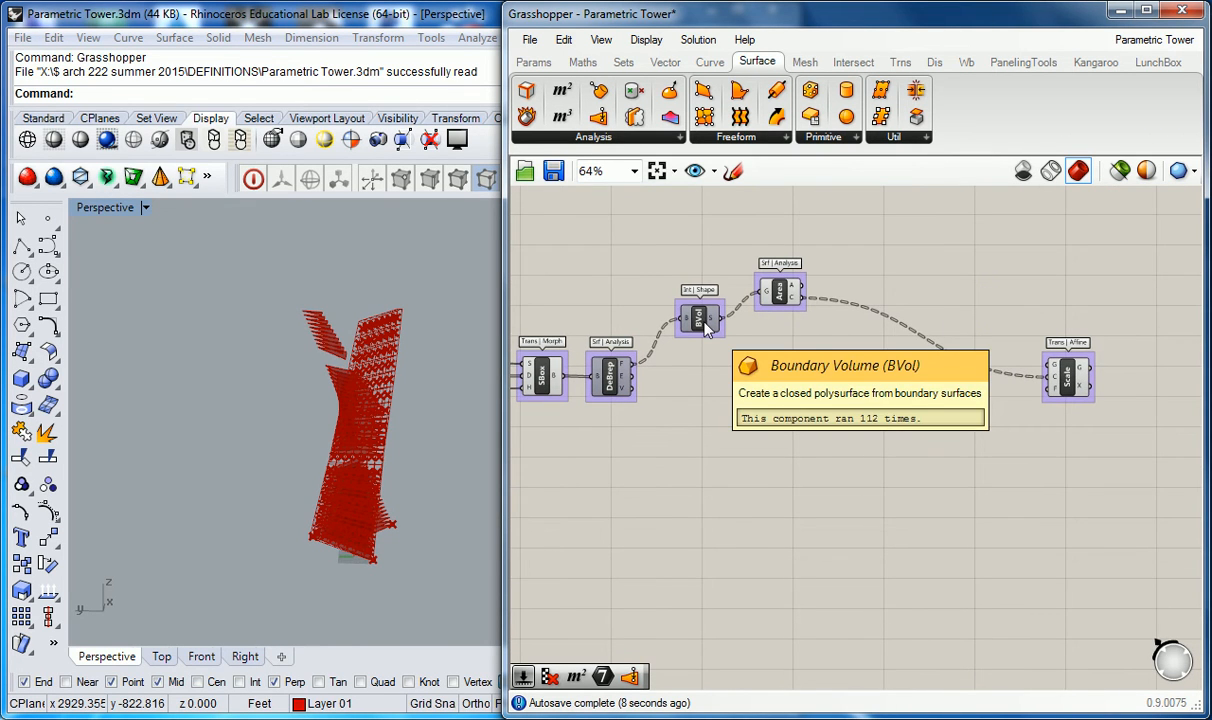
{"action": "scroll", "coordinate": [707, 330], "scroll_direction": "up", "scroll_amount": 2}
{"action": "scroll", "coordinate": [717, 322], "scroll_direction": "down", "scroll_amount": 2}
{"action": "left_click_drag", "start_coordinate": [731, 318], "coordinate": [1062, 363]}
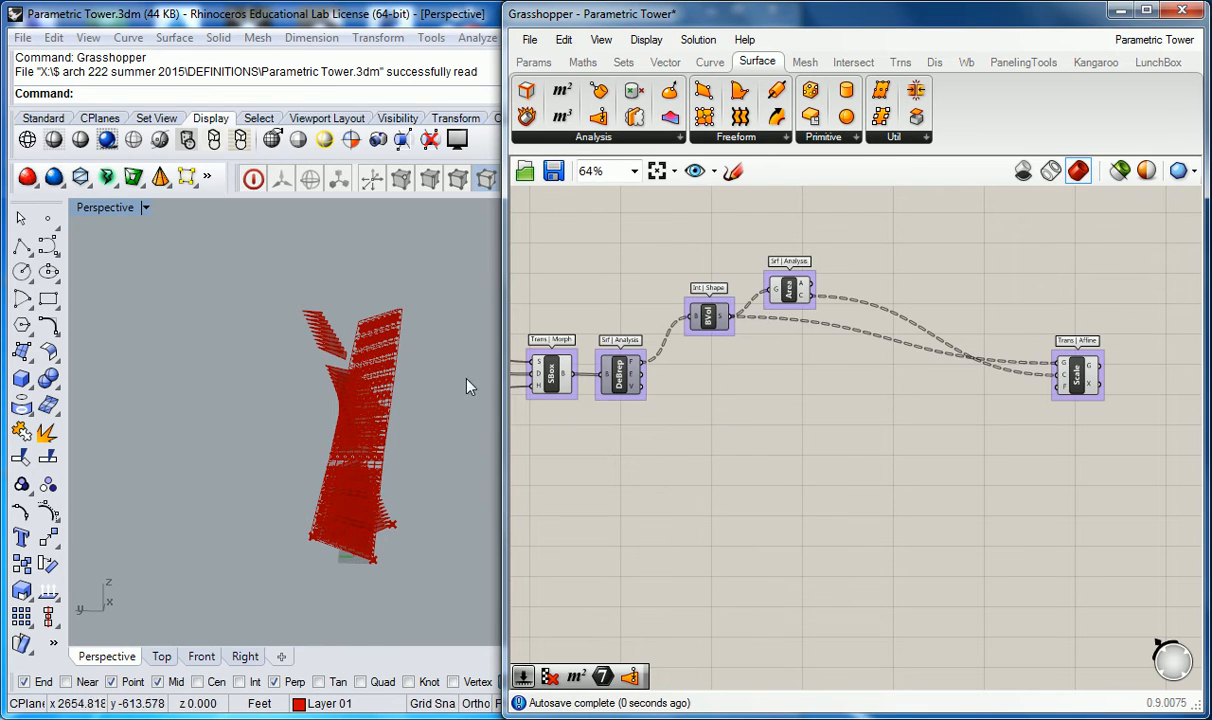
Examine the scaled boxes within the tower's facade grid and the overall tower in the Perspective viewport
{"action": "scroll", "coordinate": [400, 341], "scroll_direction": "up", "scroll_amount": 10}
{"action": "right_click_drag", "start_coordinate": [403, 383], "coordinate": [488, 317]}
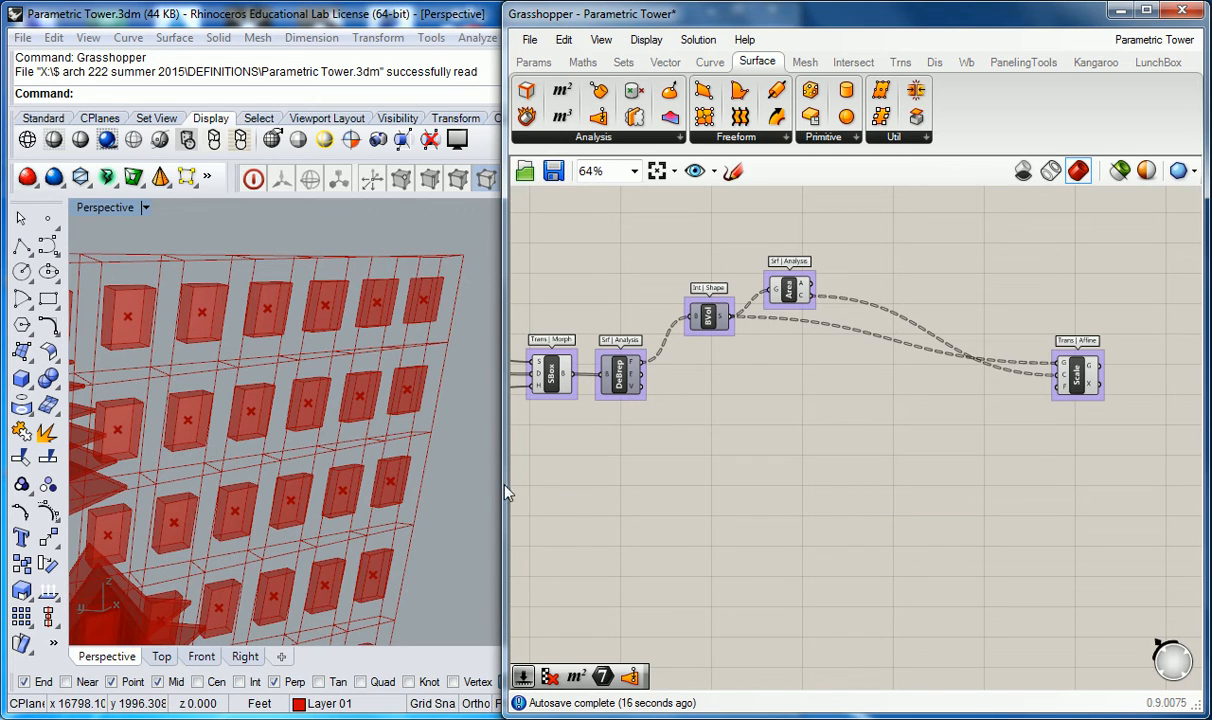
{"action": "scroll", "coordinate": [306, 463], "scroll_direction": "down", "scroll_amount": 8}
{"action": "right_click_drag", "start_coordinate": [308, 468], "coordinate": [332, 397]}
{"action": "scroll", "coordinate": [358, 403], "scroll_direction": "down", "scroll_amount": 5}
{"action": "scroll", "coordinate": [392, 443], "scroll_direction": "up", "scroll_amount": 5}
{"action": "right_click_drag", "start_coordinate": [406, 460], "coordinate": [340, 447]}
{"action": "scroll", "coordinate": [338, 447], "scroll_direction": "down", "scroll_amount": 4}
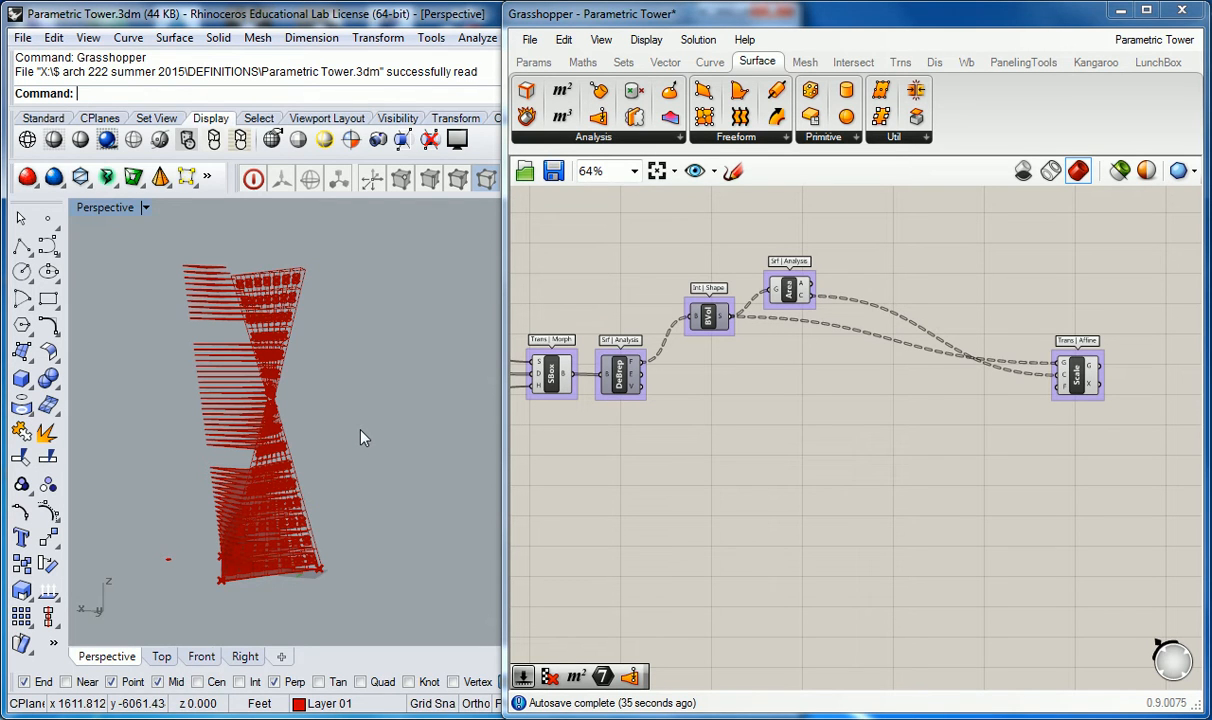
Move the point object at the tower's base vertically up to roughly mid-height beside the tower
{"action": "right_click_drag", "start_coordinate": [360, 431], "coordinate": [296, 597]}
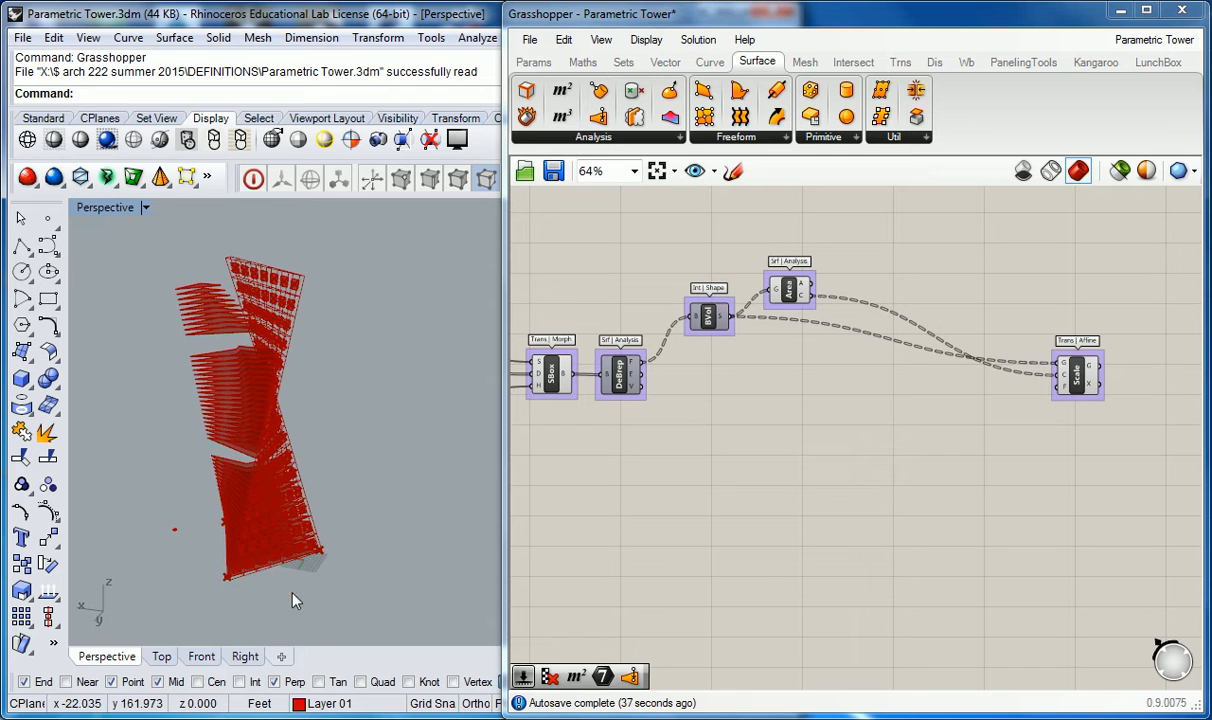
{"action": "left_click", "coordinate": [318, 548]}
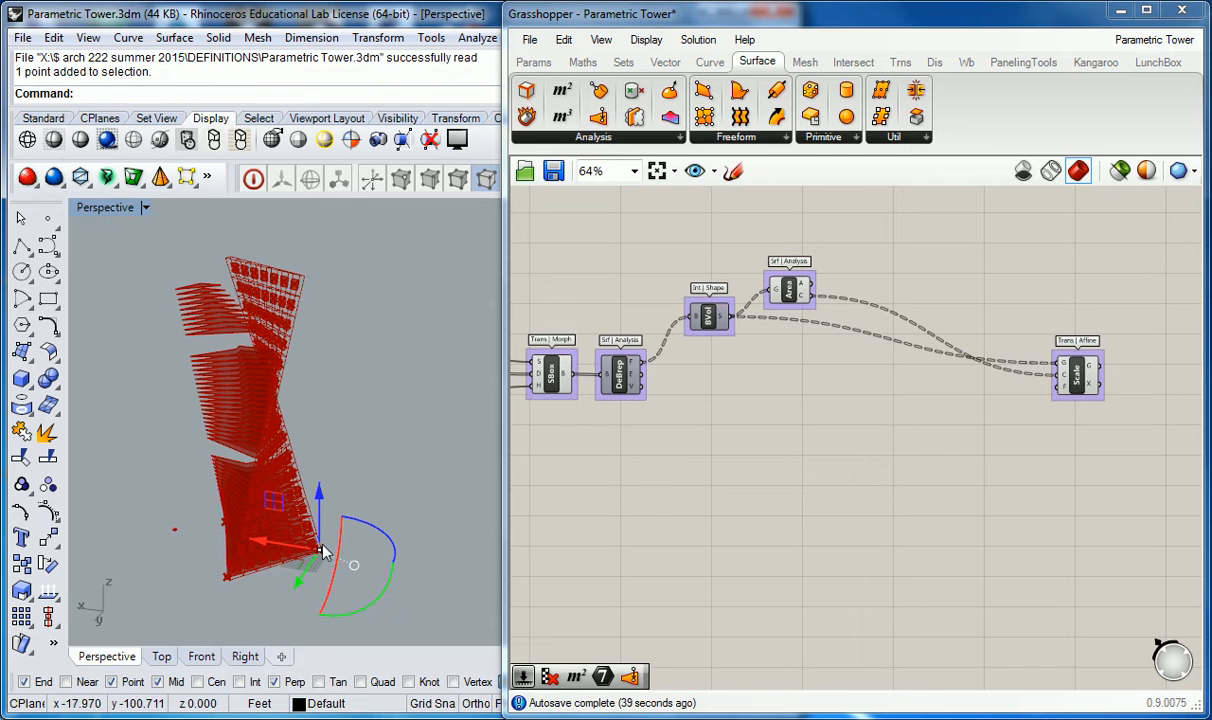
{"action": "left_click_drag", "start_coordinate": [322, 553], "coordinate": [330, 336]}
{"action": "right_click_drag", "start_coordinate": [354, 476], "coordinate": [330, 433]}
{"action": "key", "text": "Escape"}
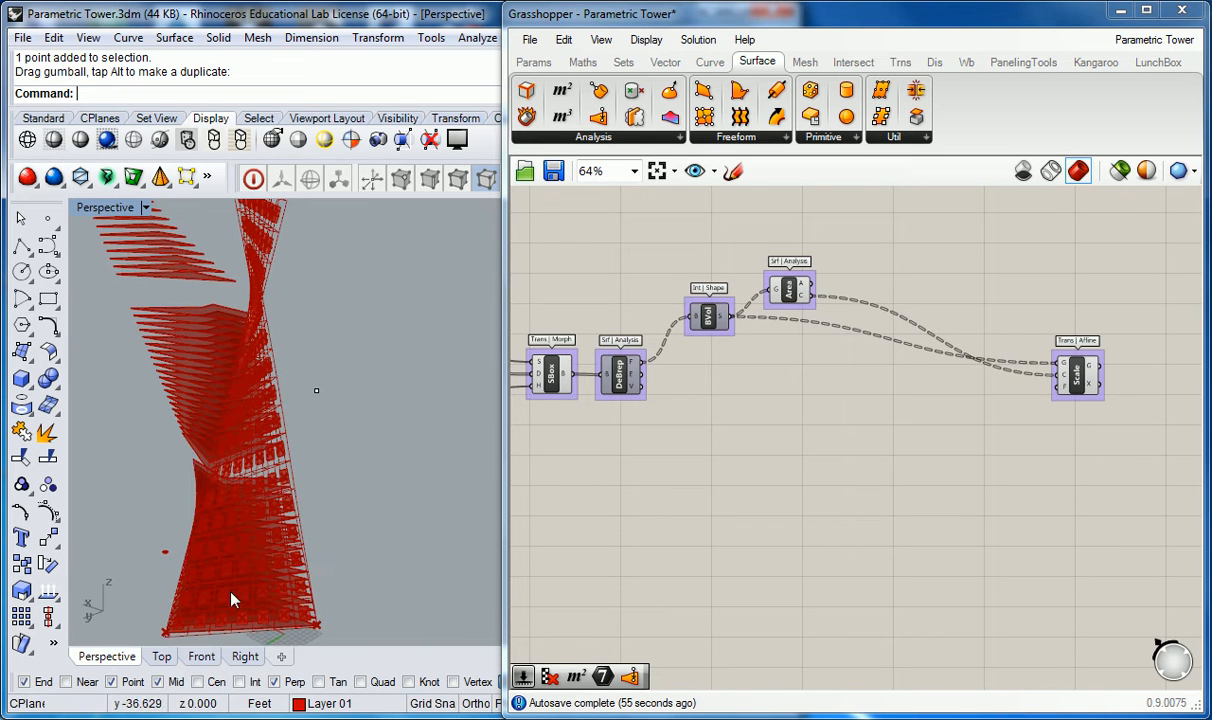
{"action": "right_click_drag", "start_coordinate": [237, 505], "coordinate": [319, 284]}
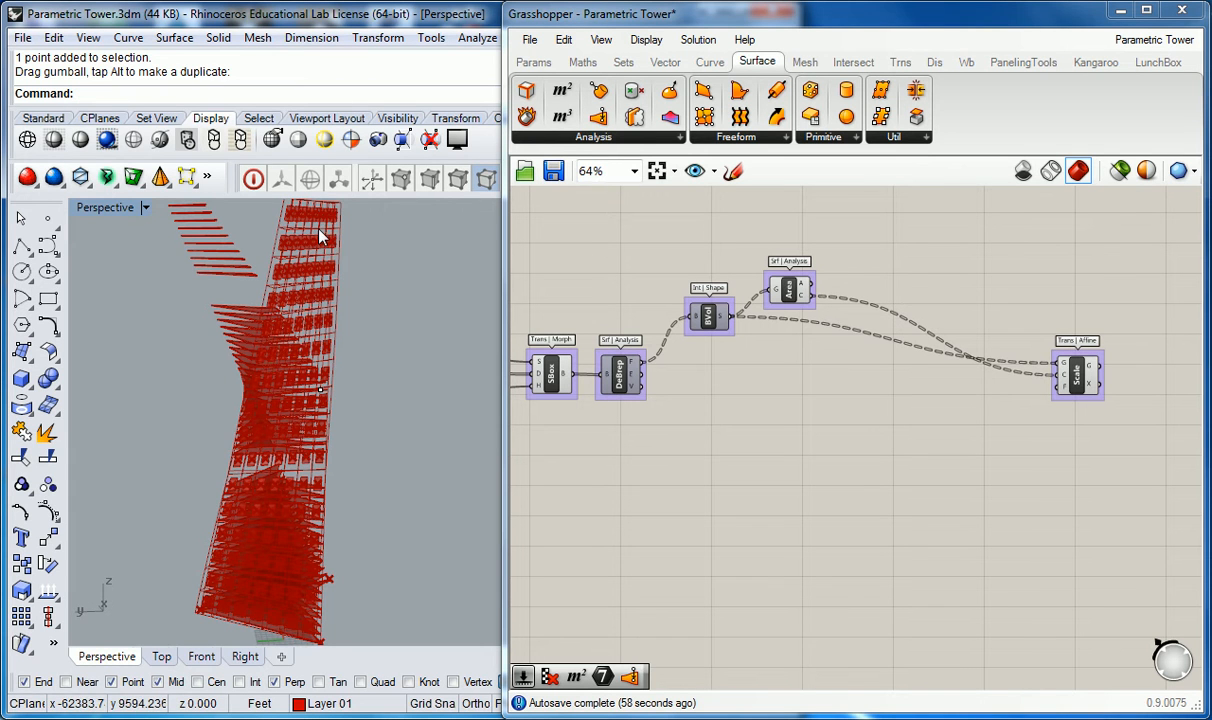
{"action": "right_click_drag", "start_coordinate": [304, 278], "coordinate": [371, 344]}
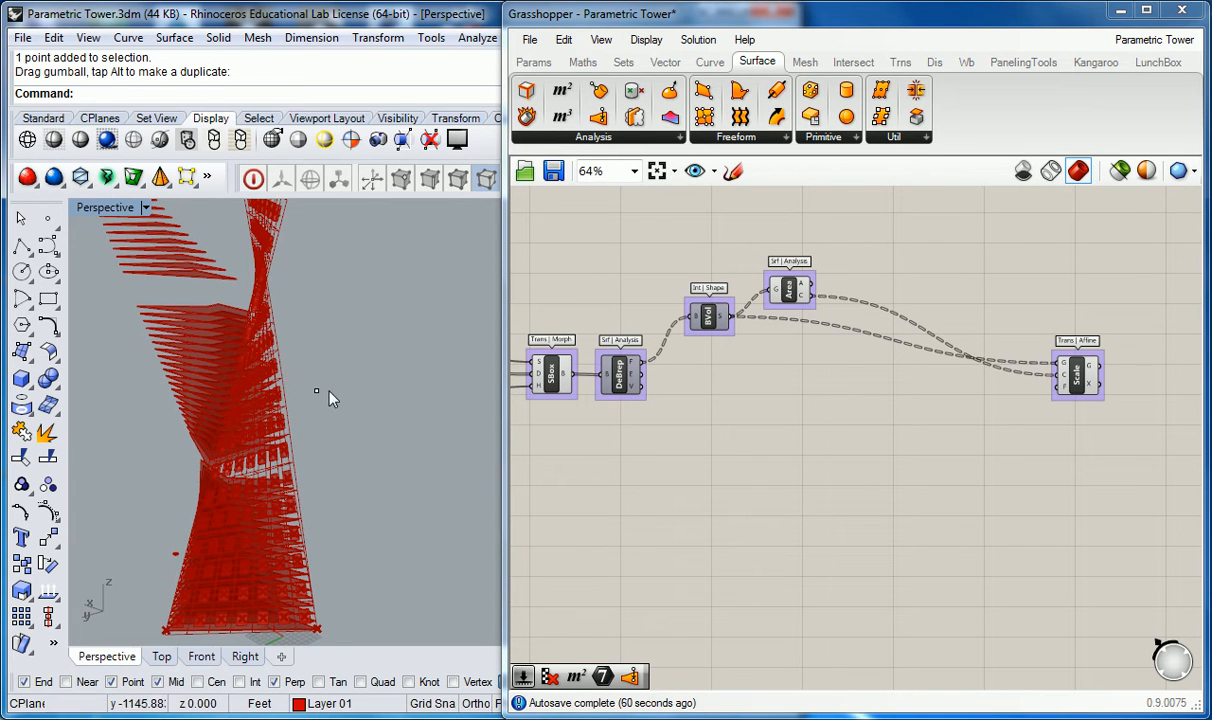
Add a Point parameter to the canvas below the SBox and DeBrep components
{"action": "scroll", "coordinate": [766, 440], "scroll_direction": "down", "scroll_amount": 1}
{"action": "scroll", "coordinate": [766, 440], "scroll_direction": "down", "scroll_amount": 1}
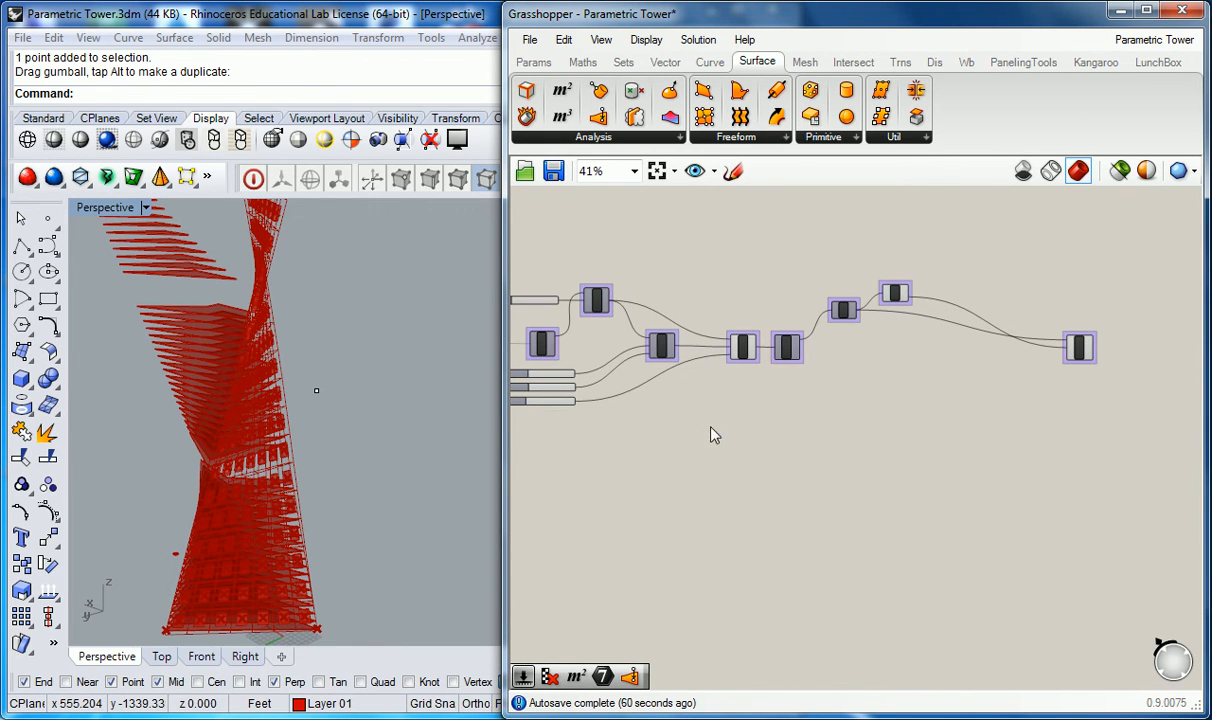
{"action": "left_click", "coordinate": [533, 61]}
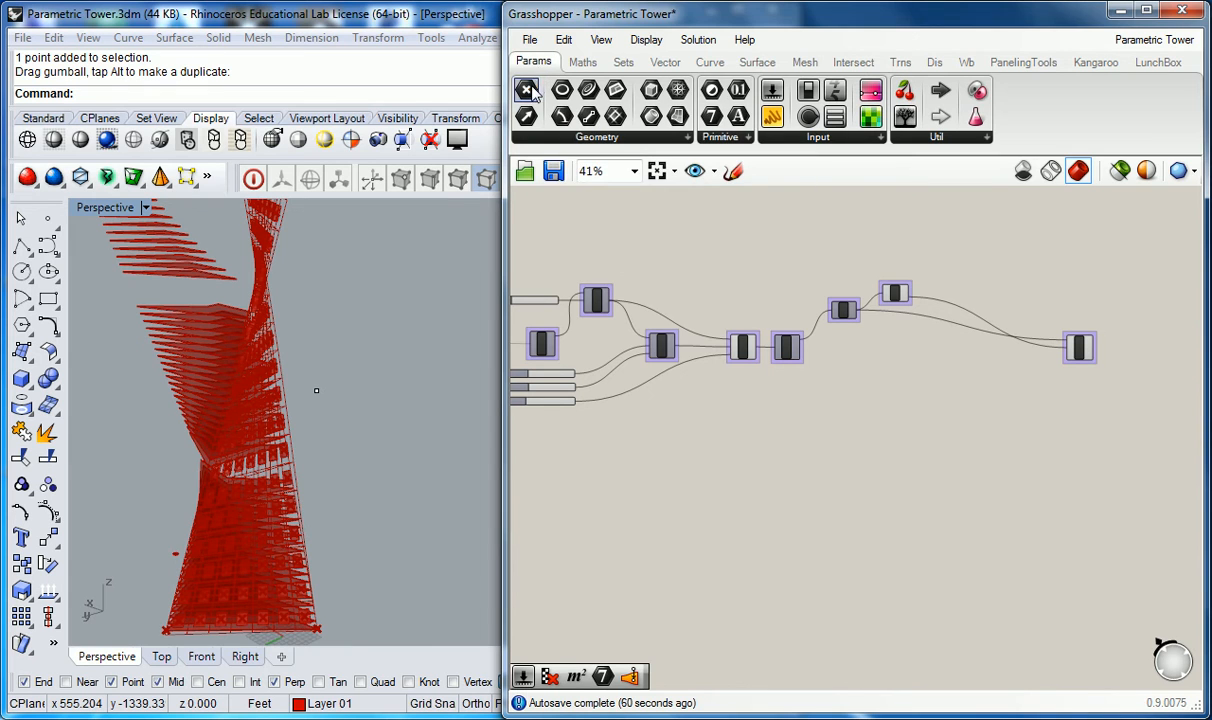
{"action": "left_click_drag", "start_coordinate": [526, 90], "coordinate": [742, 450]}
{"action": "scroll", "coordinate": [742, 450], "scroll_direction": "up", "scroll_amount": 2}
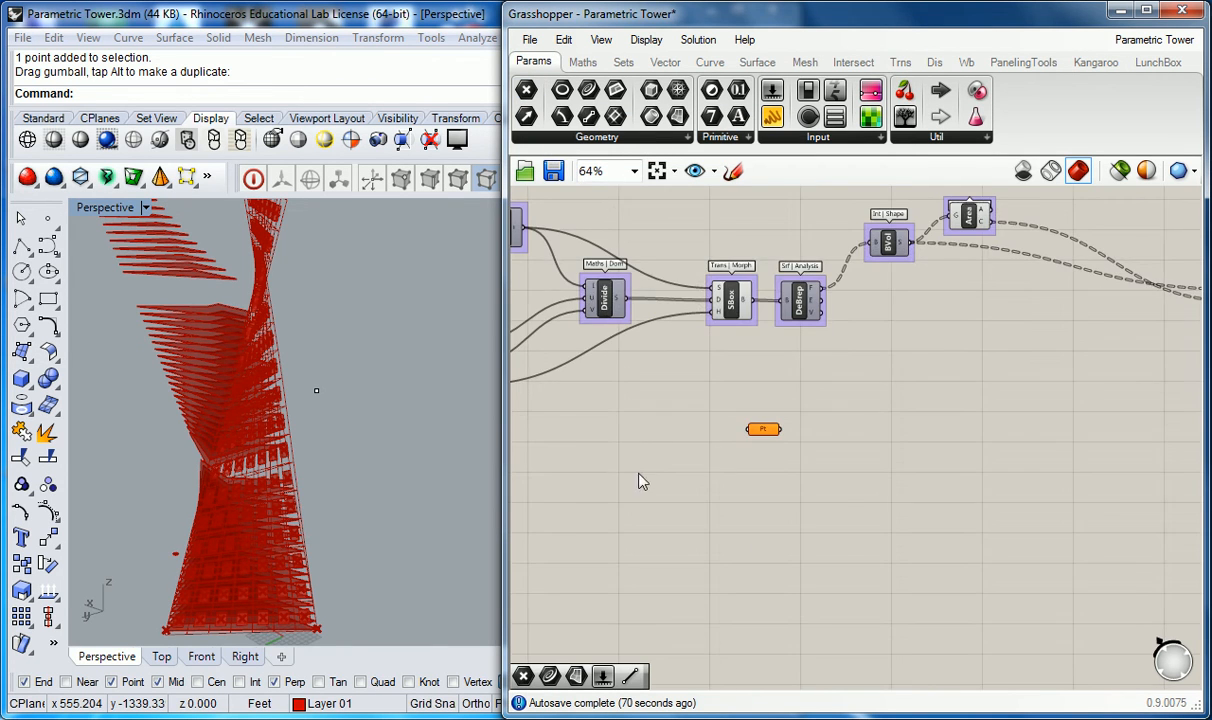
Set the Point parameter to reference the single Rhino point floating beside the tower
{"action": "right_click_drag", "start_coordinate": [643, 471], "coordinate": [782, 463]}
{"action": "right_click", "coordinate": [903, 425]}
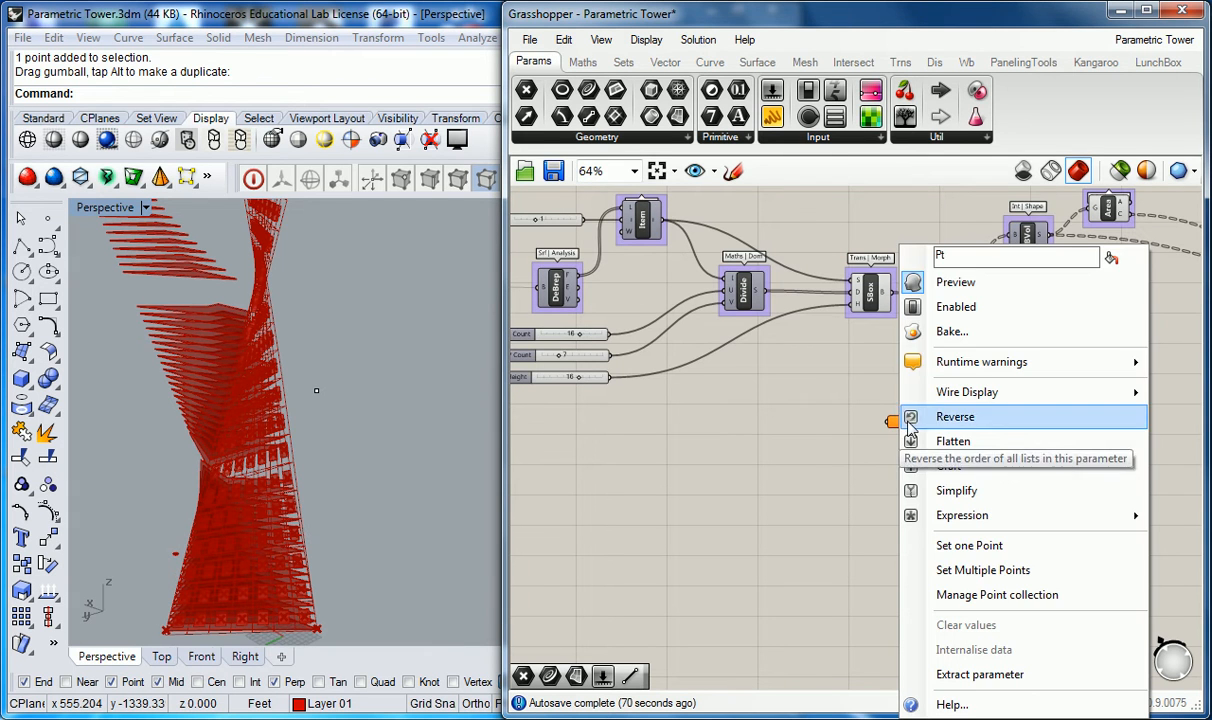
{"action": "left_click", "coordinate": [969, 545]}
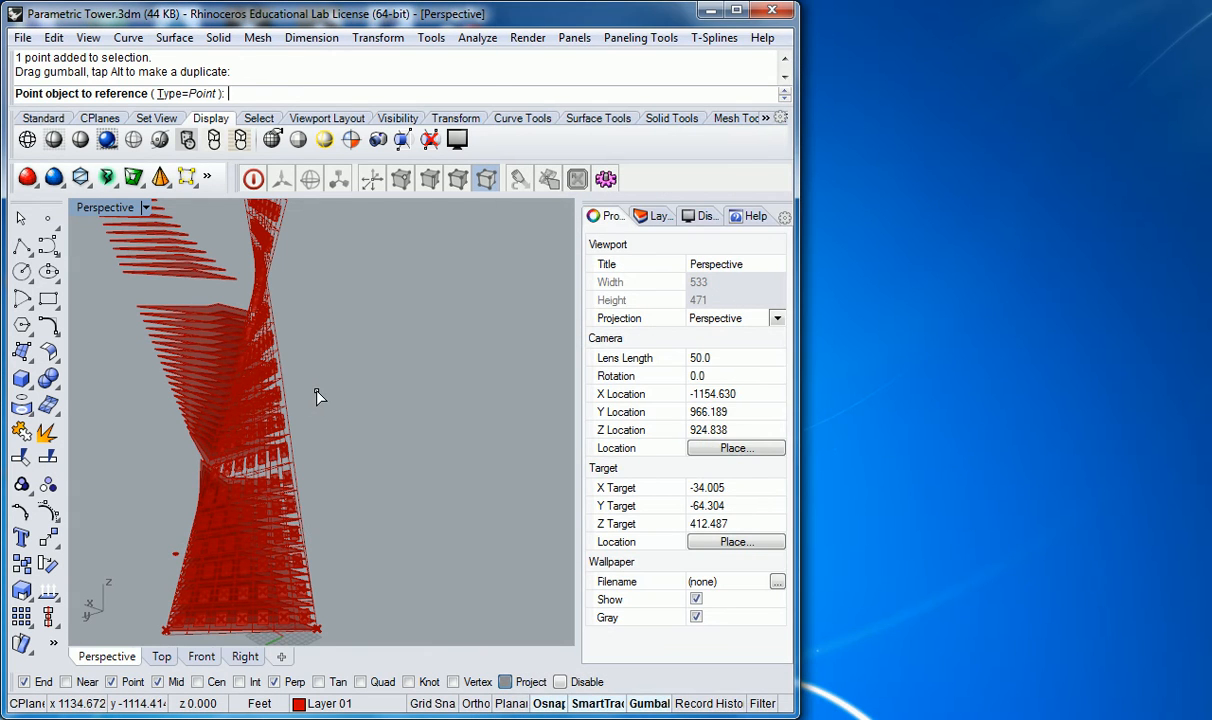
{"action": "left_click", "coordinate": [316, 395]}
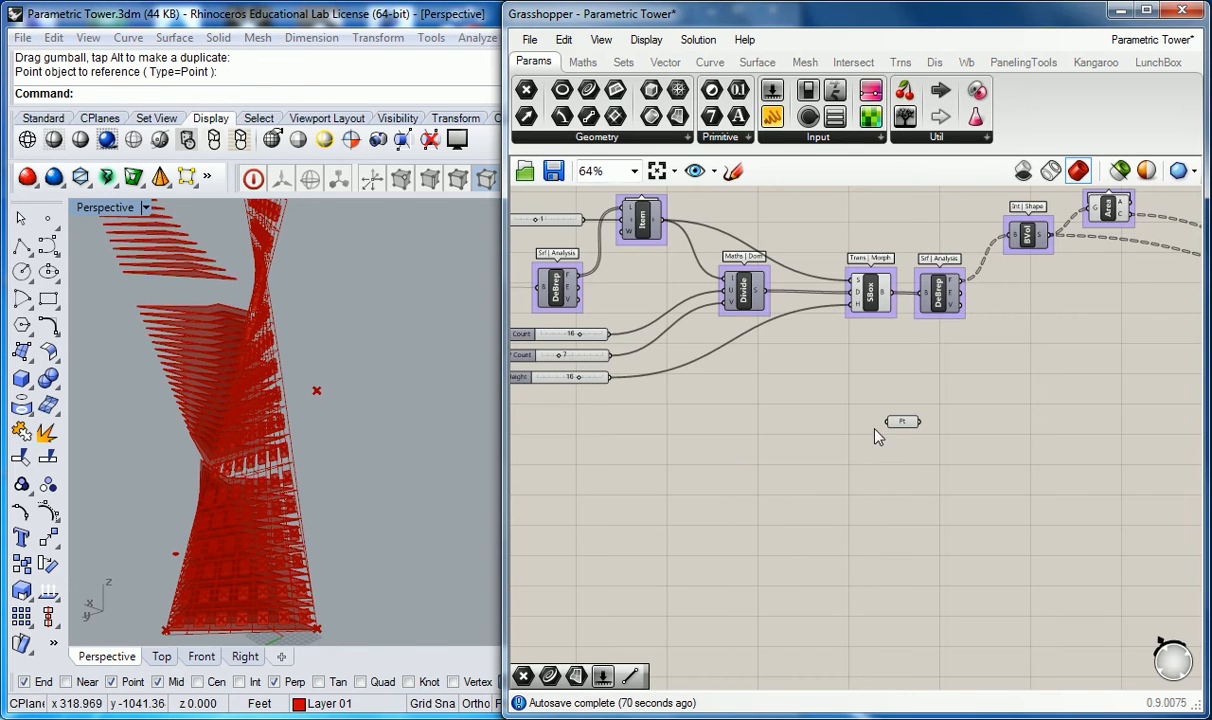
Reposition the Point parameter beneath the Height slider
{"action": "left_click_drag", "start_coordinate": [908, 430], "coordinate": [599, 426]}
{"action": "right_click_drag", "start_coordinate": [667, 423], "coordinate": [736, 427]}
{"action": "right_click_drag", "start_coordinate": [643, 292], "coordinate": [738, 369]}
{"action": "left_click_drag", "start_coordinate": [590, 241], "coordinate": [780, 520]}
{"action": "left_click", "coordinate": [834, 477]}
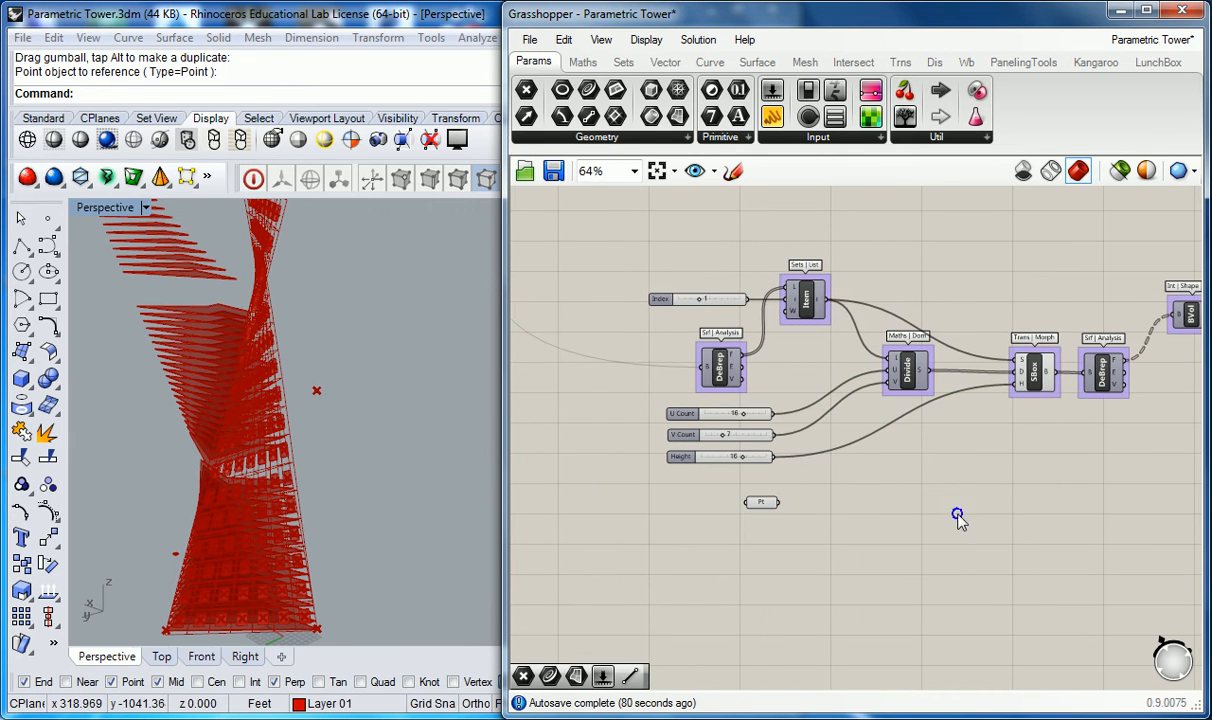
{"action": "right_click_drag", "start_coordinate": [958, 498], "coordinate": [872, 483]}
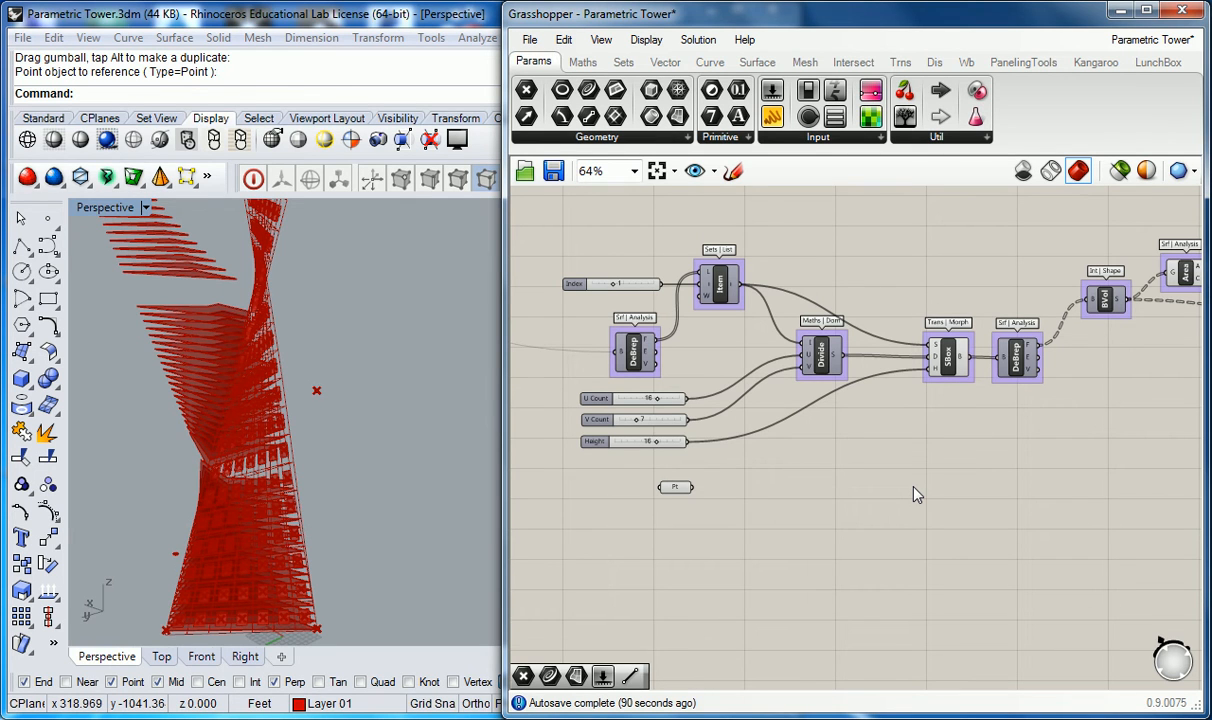
{"action": "right_click_drag", "start_coordinate": [915, 493], "coordinate": [837, 468]}
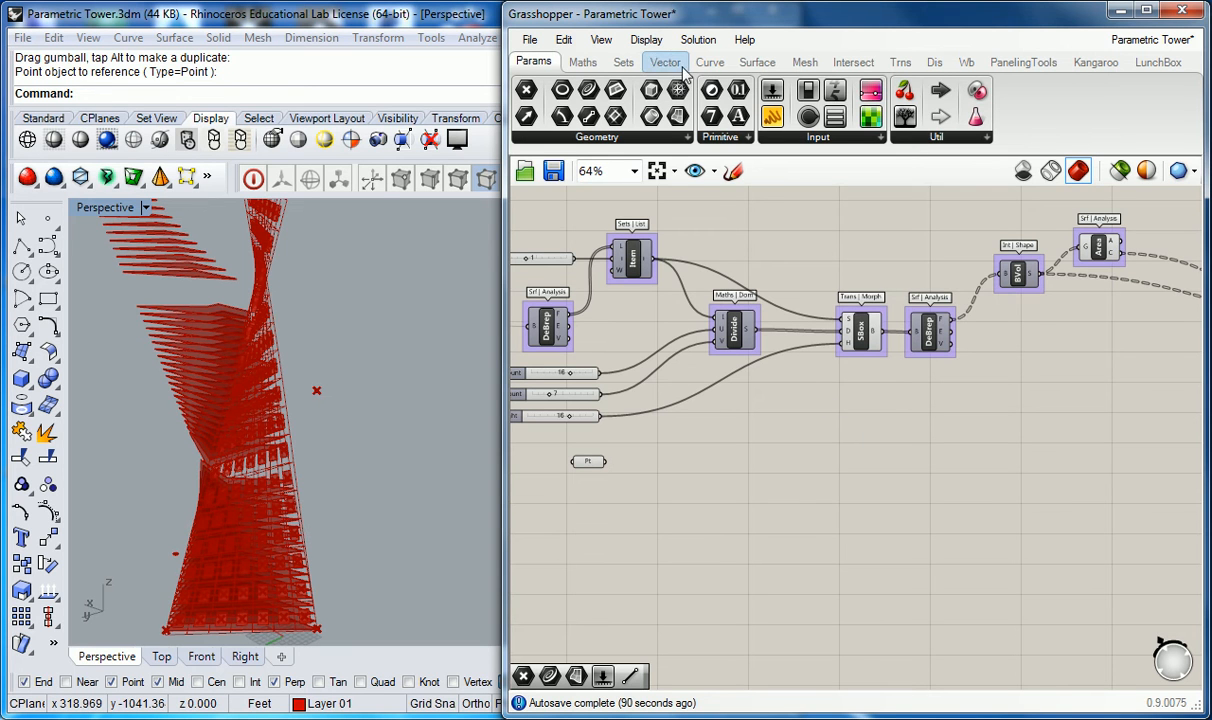
Move the SBox and DeBrep components together closer to the Divide component
{"action": "right_click_drag", "start_coordinate": [1050, 395], "coordinate": [948, 387]}
{"action": "scroll", "coordinate": [948, 387], "scroll_direction": "down", "scroll_amount": 3}
{"action": "scroll", "coordinate": [1006, 373], "scroll_direction": "up", "scroll_amount": 2}
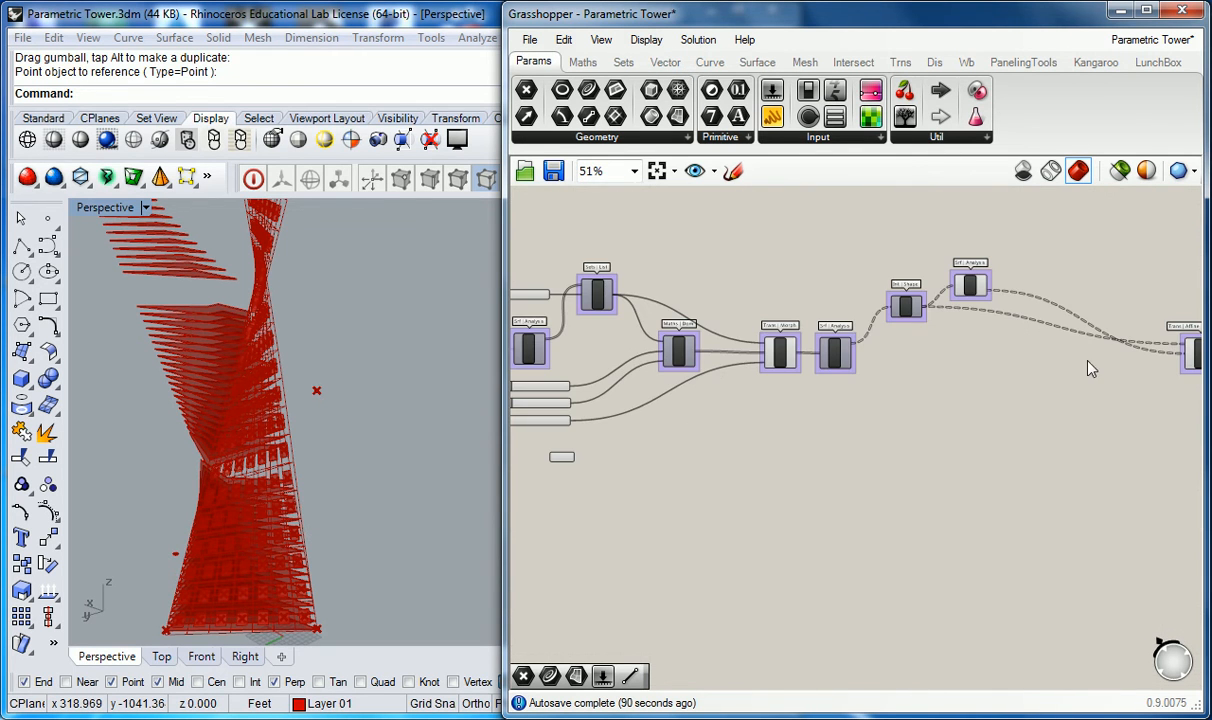
{"action": "scroll", "coordinate": [905, 261], "scroll_direction": "up", "scroll_amount": 1}
{"action": "scroll", "coordinate": [1040, 368], "scroll_direction": "down", "scroll_amount": 2}
{"action": "left_click_drag", "start_coordinate": [775, 305], "coordinate": [920, 420]}
{"action": "left_click_drag", "start_coordinate": [814, 368], "coordinate": [796, 368]}
Move the BVol and Area components closer to DeBrep, keeping Area slightly above BVol
{"action": "left_click_drag", "start_coordinate": [841, 267], "coordinate": [939, 354]}
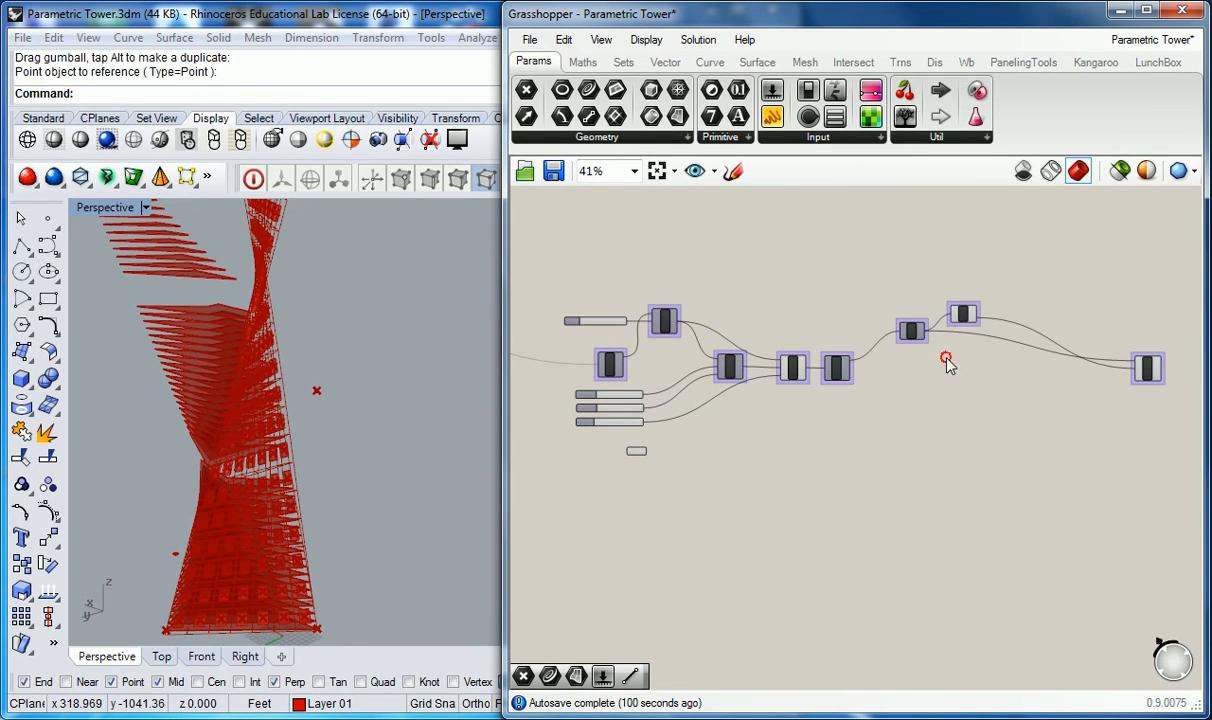
{"action": "scroll", "coordinate": [941, 362], "scroll_direction": "up", "scroll_amount": 2}
{"action": "left_click_drag", "start_coordinate": [838, 314], "coordinate": [838, 315]}
{"action": "left_click_drag", "start_coordinate": [962, 291], "coordinate": [900, 287]}
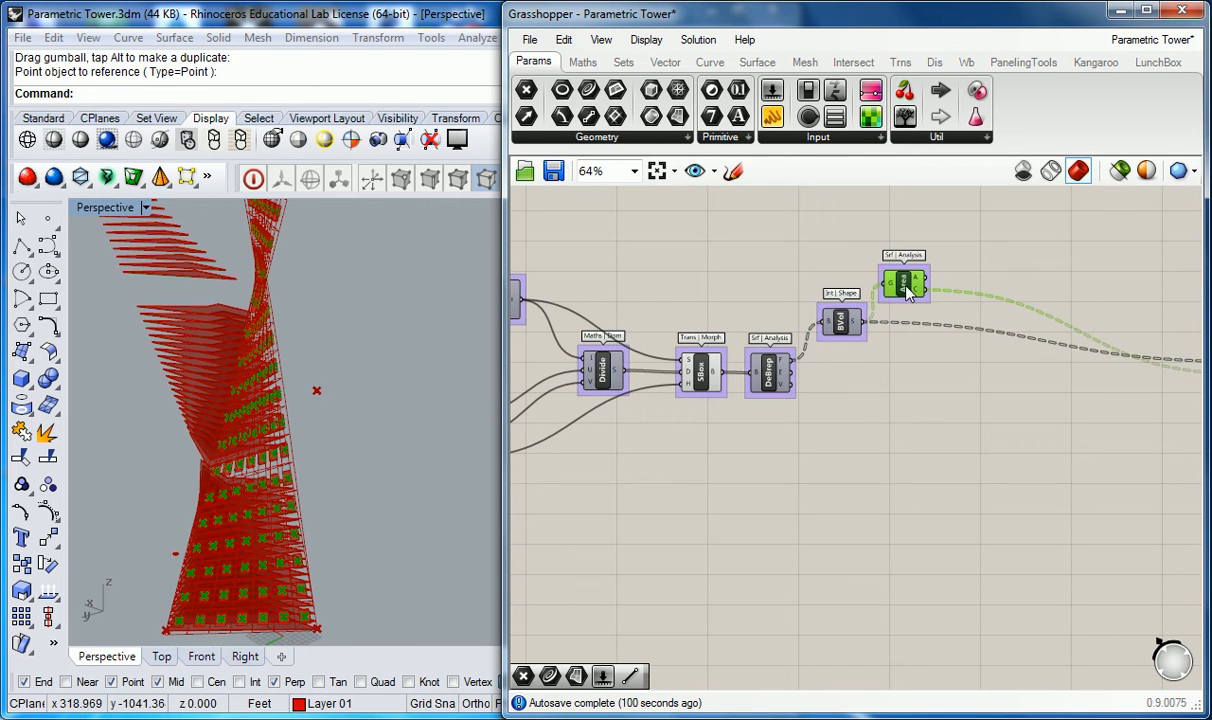
Move the Scale component close to Area and BVol to compact the definition
{"action": "right_click_drag", "start_coordinate": [1036, 337], "coordinate": [836, 333]}
{"action": "left_click_drag", "start_coordinate": [1058, 388], "coordinate": [809, 349]}
{"action": "right_click_drag", "start_coordinate": [686, 367], "coordinate": [821, 372]}
{"action": "left_click", "coordinate": [840, 450]}
{"action": "right_click_drag", "start_coordinate": [840, 450], "coordinate": [865, 449]}
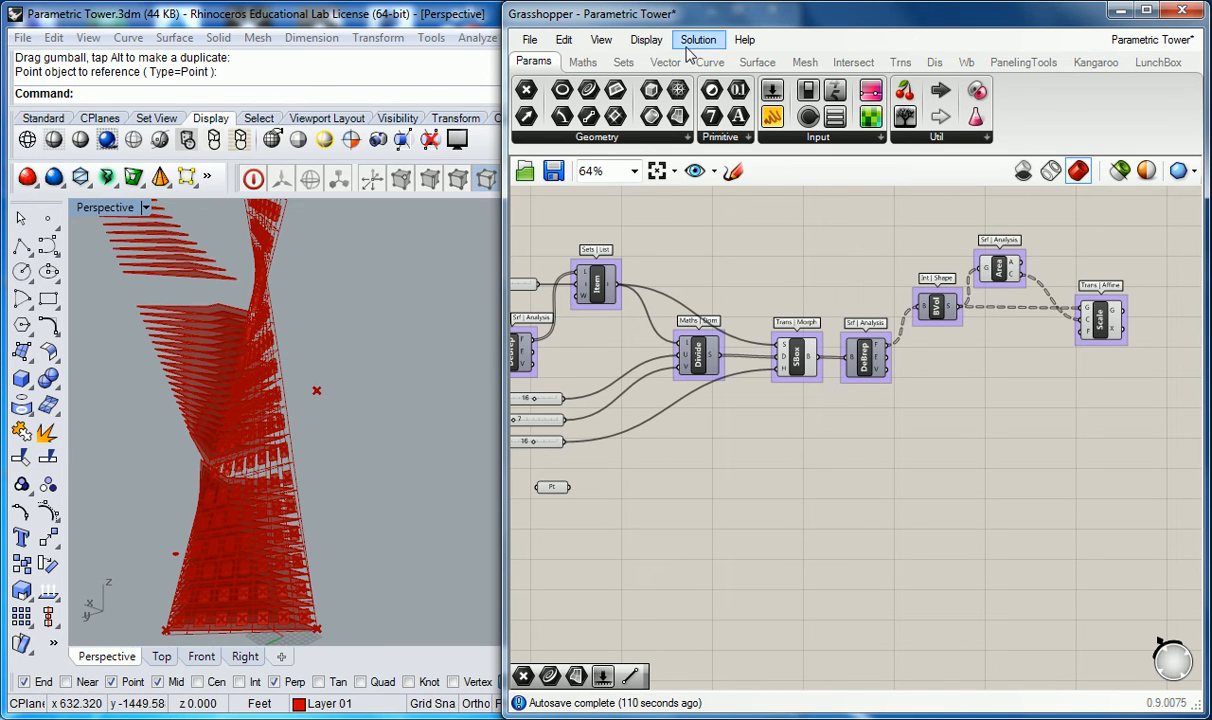
Add a Closest Point (CP) component below SBox, level with the Point parameter
{"action": "mouse_move", "coordinate": [666, 64]}
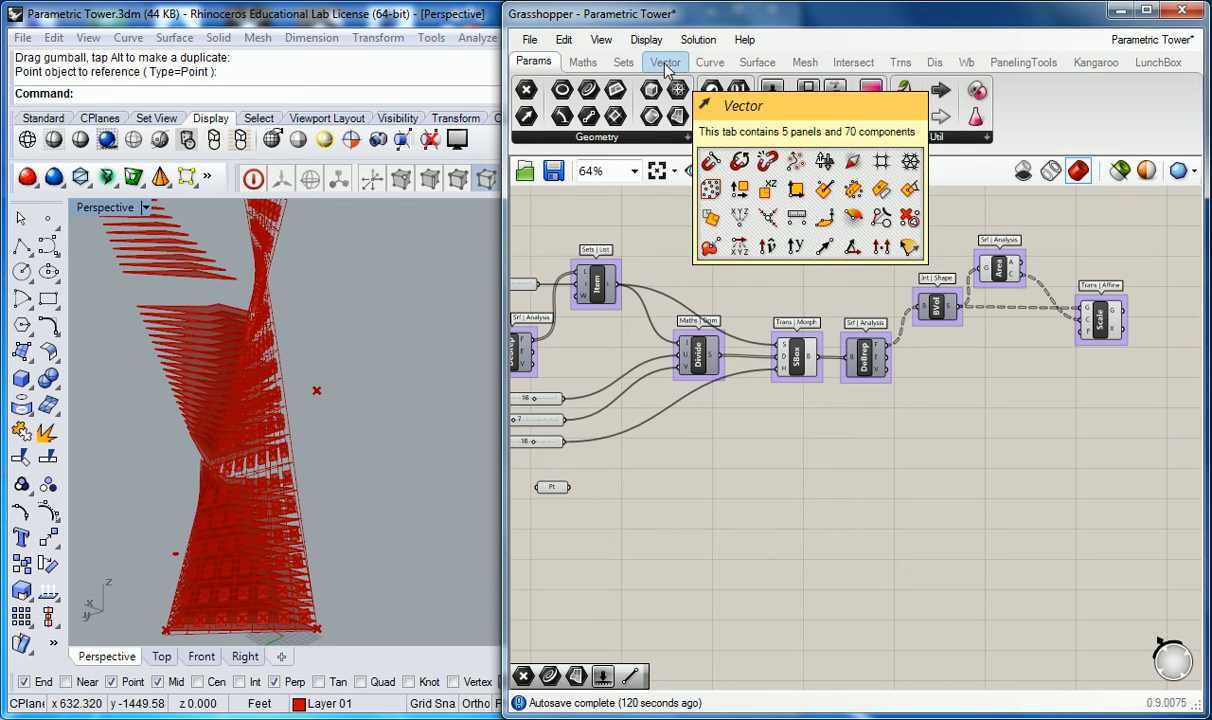
{"action": "left_click", "coordinate": [666, 63]}
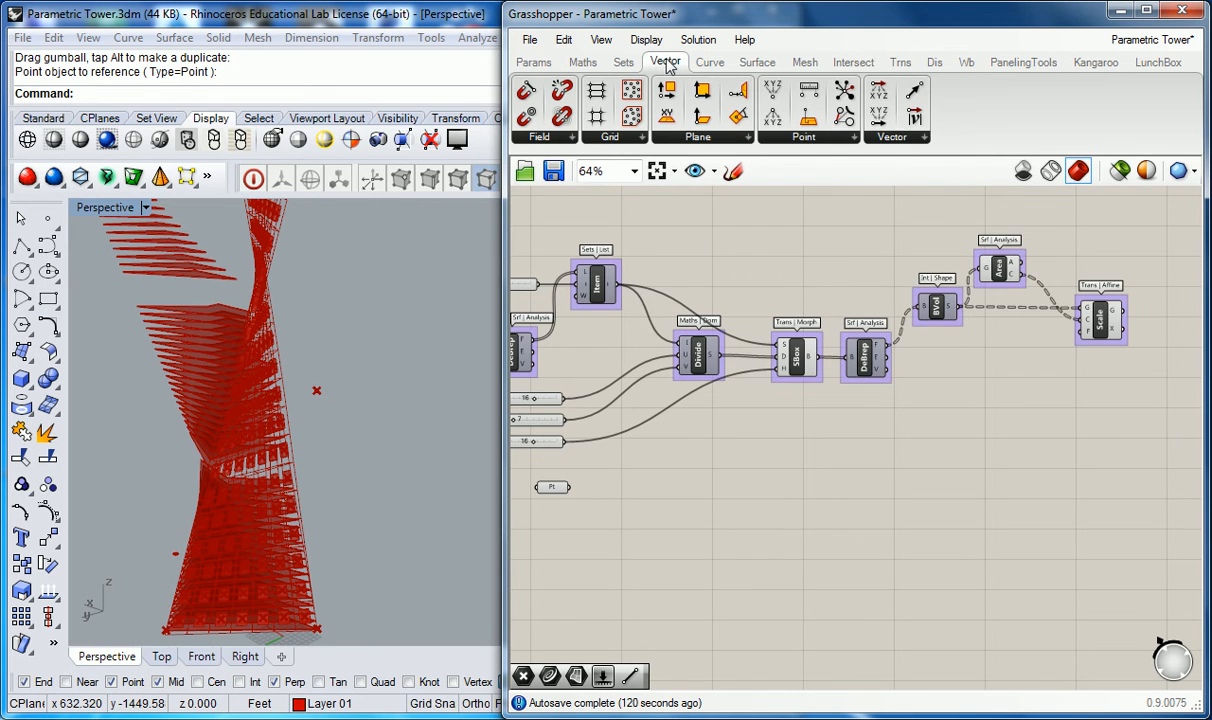
{"action": "left_click", "coordinate": [848, 140]}
{"action": "left_click_drag", "start_coordinate": [790, 312], "coordinate": [790, 470]}
{"action": "left_click", "coordinate": [748, 456]}
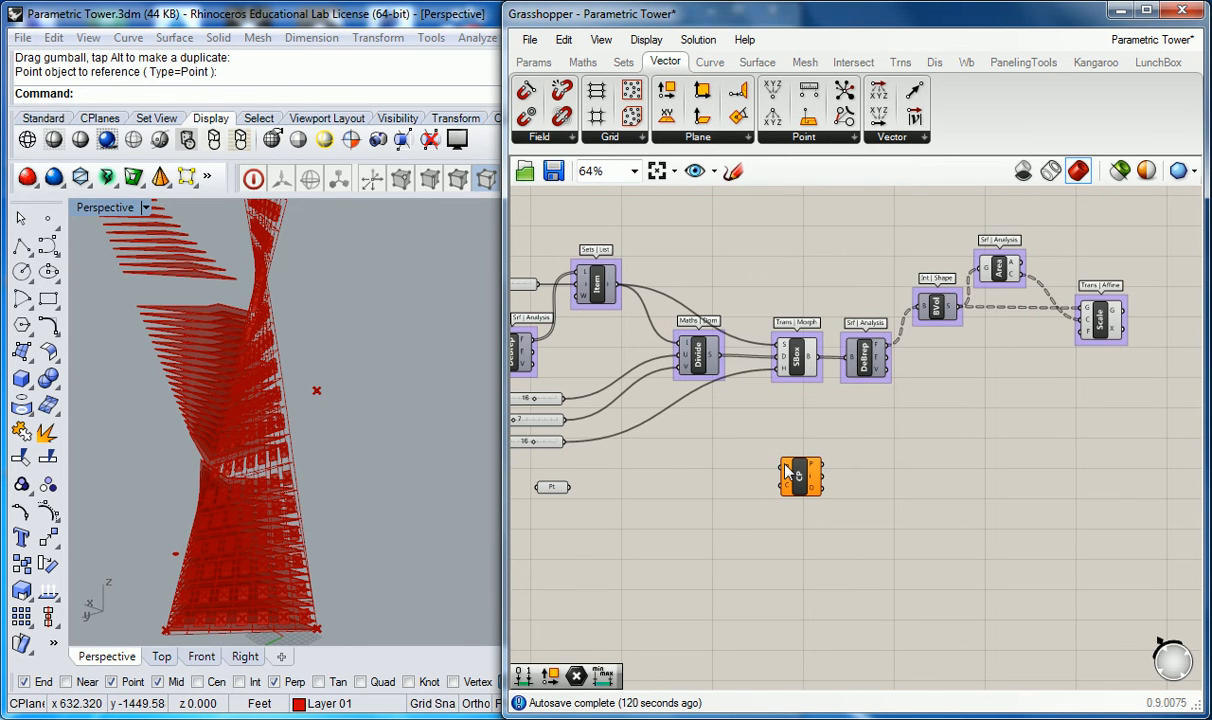
Connect the Point parameter to the P input of the Closest Point component
{"action": "mouse_move", "coordinate": [787, 472]}
{"action": "left_click_drag", "start_coordinate": [570, 489], "coordinate": [779, 466]}
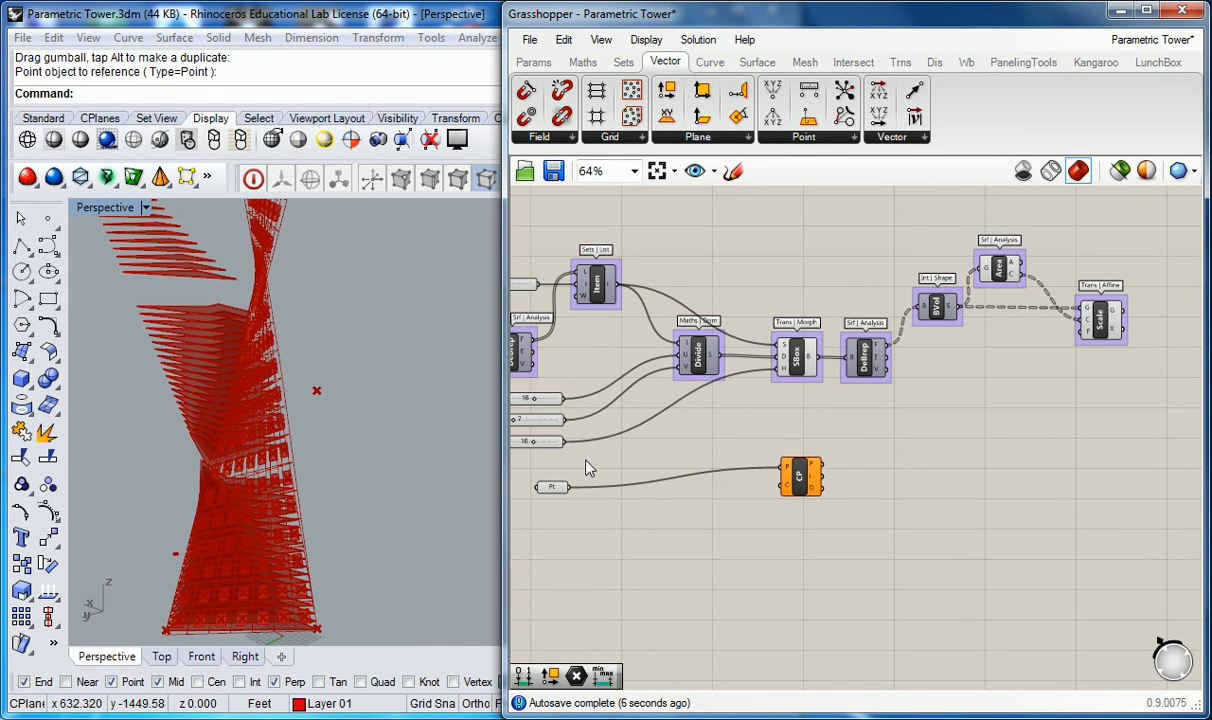
{"action": "left_click", "coordinate": [761, 488]}
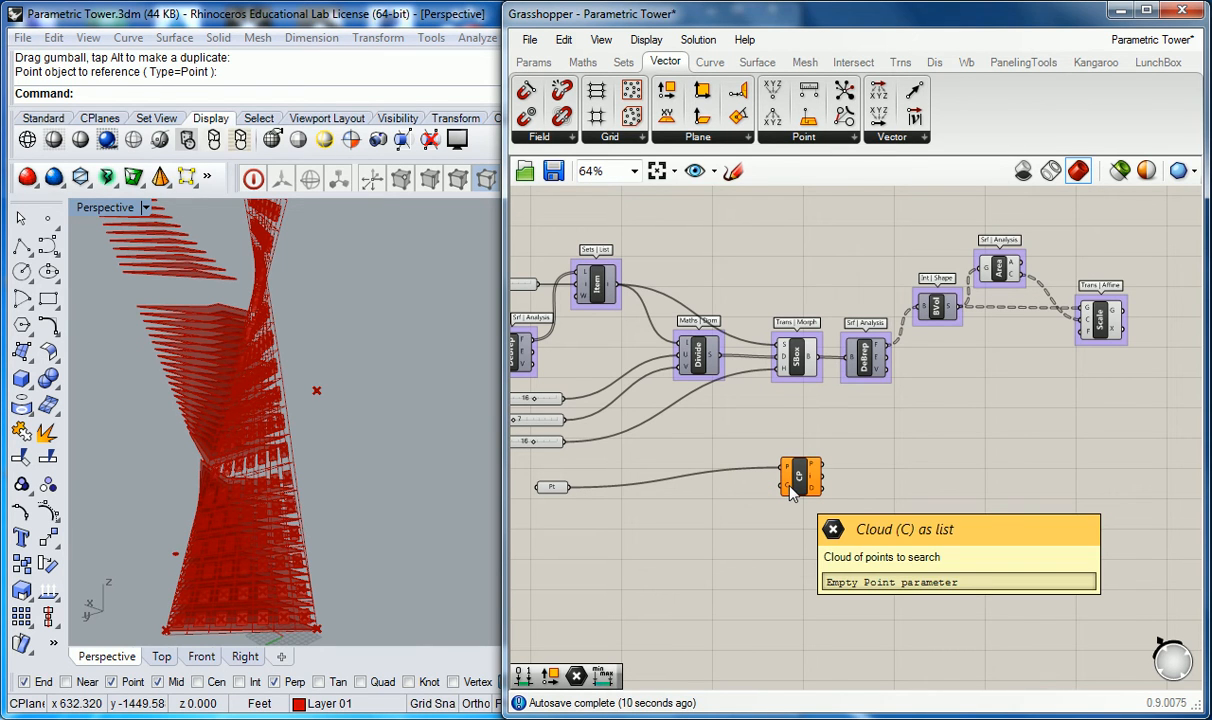
Move the Closest Point component beneath Area and connect Area's C output to its Cloud (C) input
{"action": "left_click_drag", "start_coordinate": [789, 486], "coordinate": [1053, 478]}
{"action": "left_click", "coordinate": [1028, 311]}
{"action": "left_click_drag", "start_coordinate": [1033, 318], "coordinate": [1007, 481]}
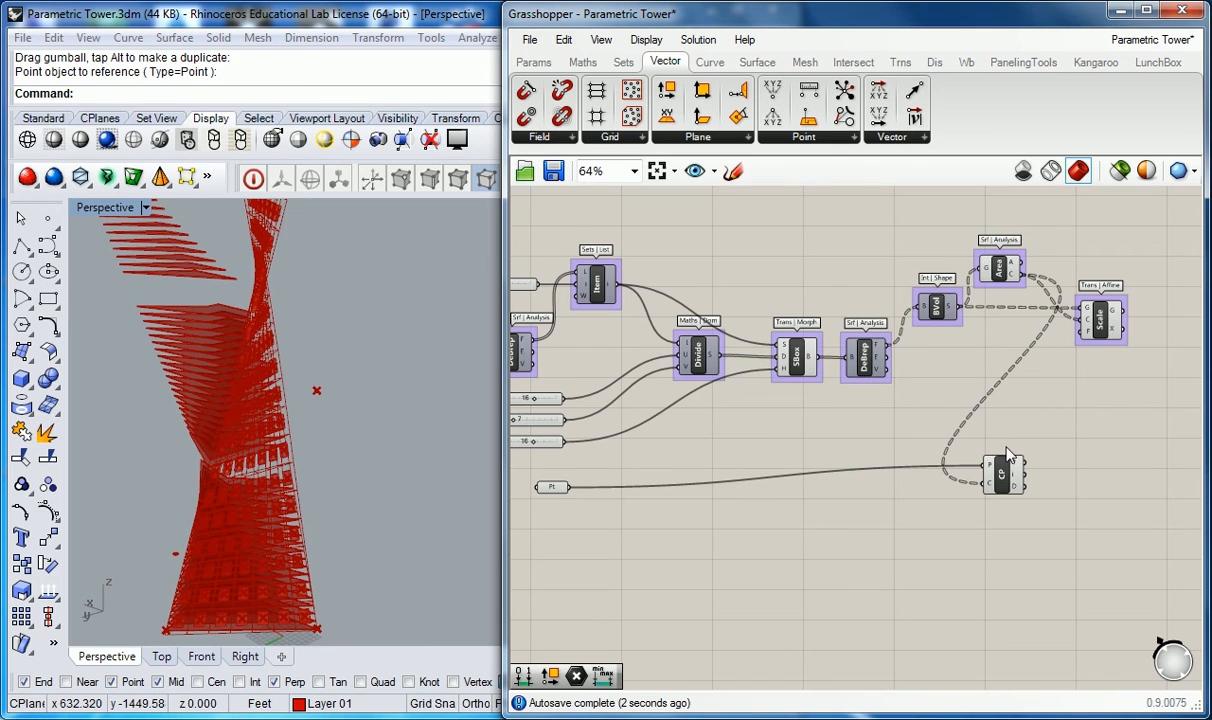
{"action": "mouse_move", "coordinate": [1015, 463]}
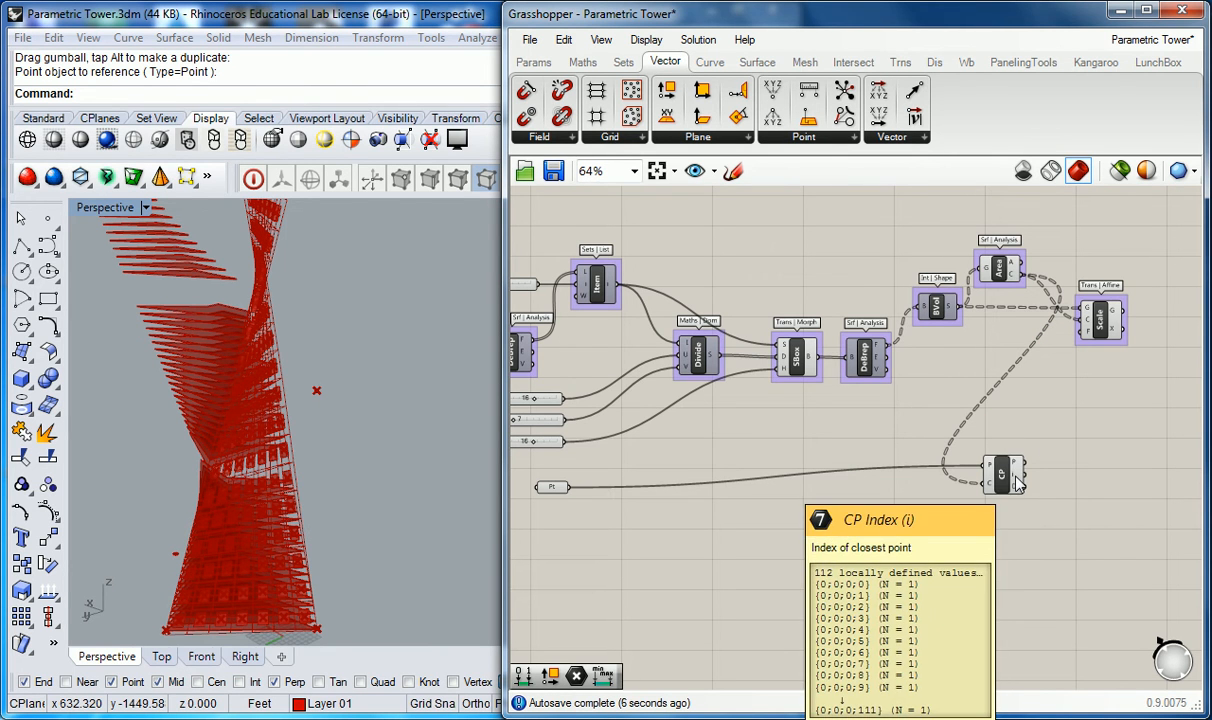
Move the Scale component farther from Area to make room between them
{"action": "right_click_drag", "start_coordinate": [1030, 485], "coordinate": [871, 440]}
{"action": "scroll", "coordinate": [845, 420], "scroll_direction": "up", "scroll_amount": 2}
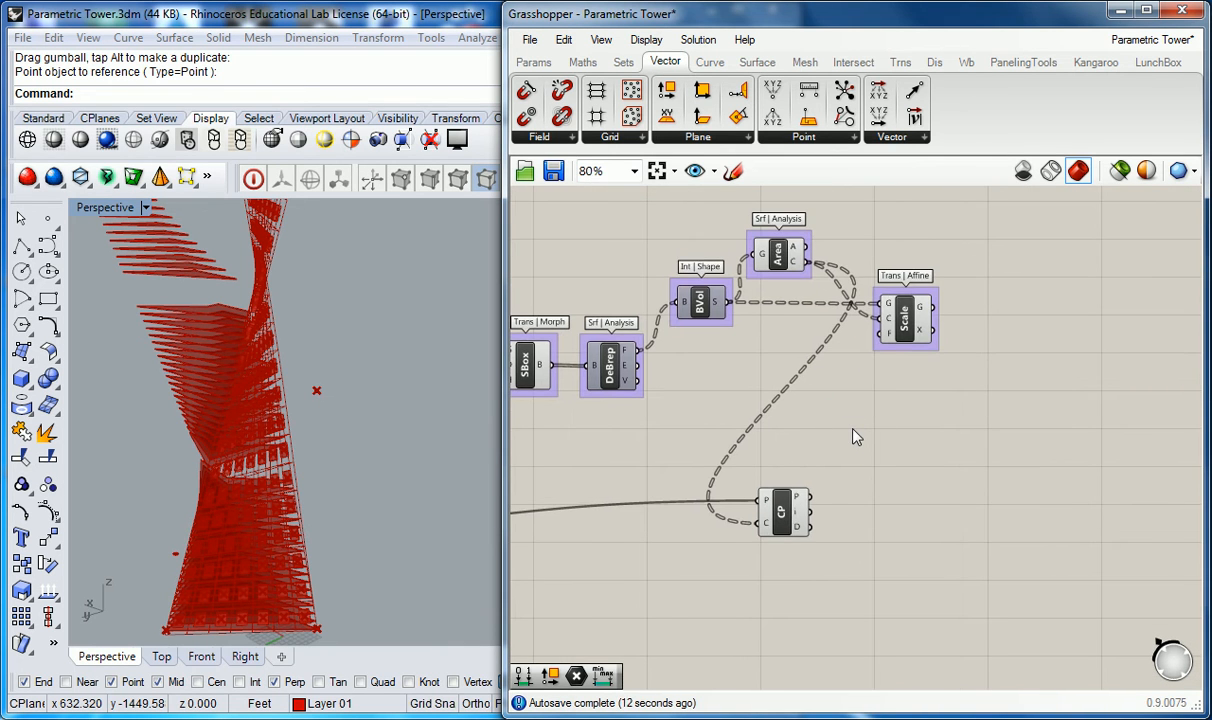
{"action": "left_click_drag", "start_coordinate": [906, 331], "coordinate": [1036, 333]}
{"action": "left_click", "coordinate": [905, 263]}
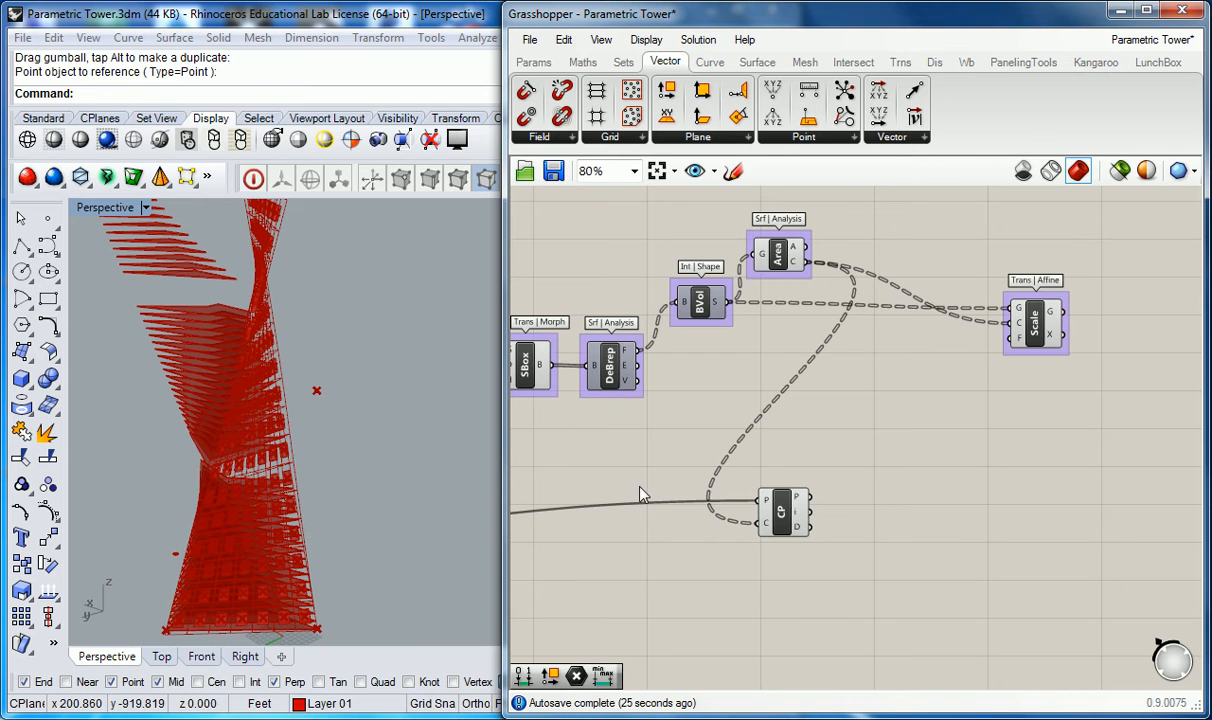
Group the Closest Point component and label the group "Vect | Pt"
{"action": "left_click", "coordinate": [783, 510]}
{"action": "left_click", "coordinate": [811, 431]}
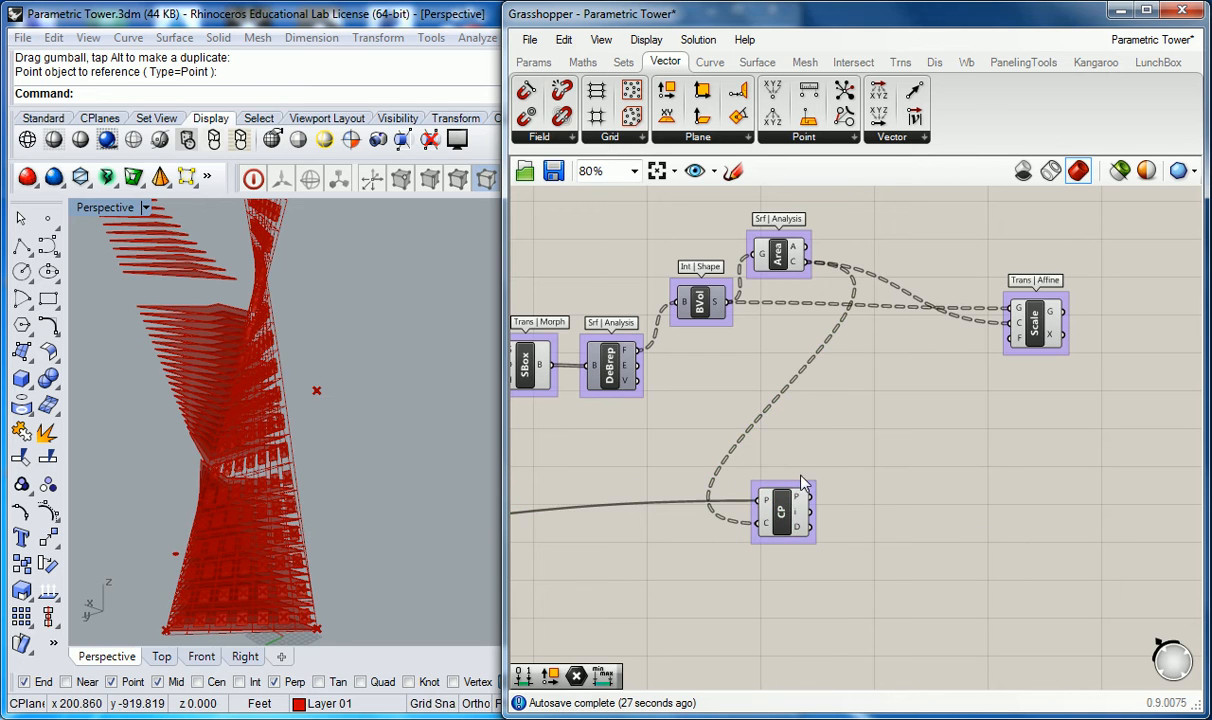
{"action": "right_click", "coordinate": [803, 483]}
{"action": "type", "text": "Vect |"}
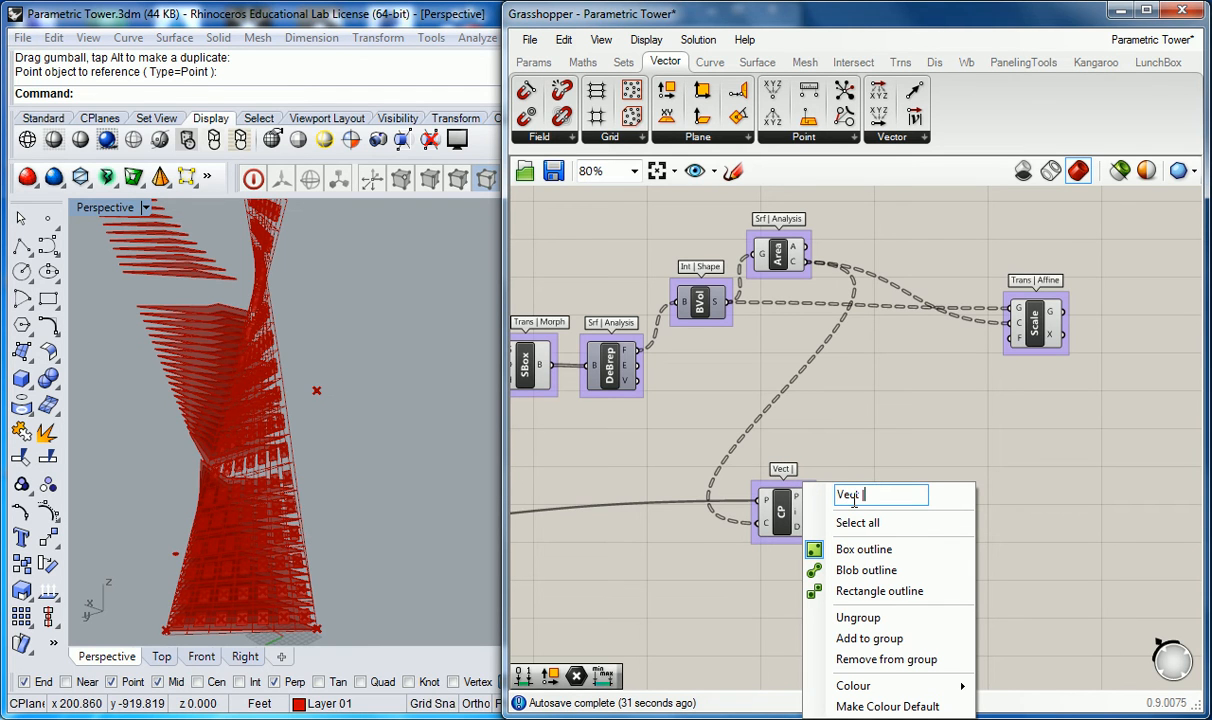
{"action": "type", "text": " Pt"}
{"action": "left_click", "coordinate": [859, 437]}
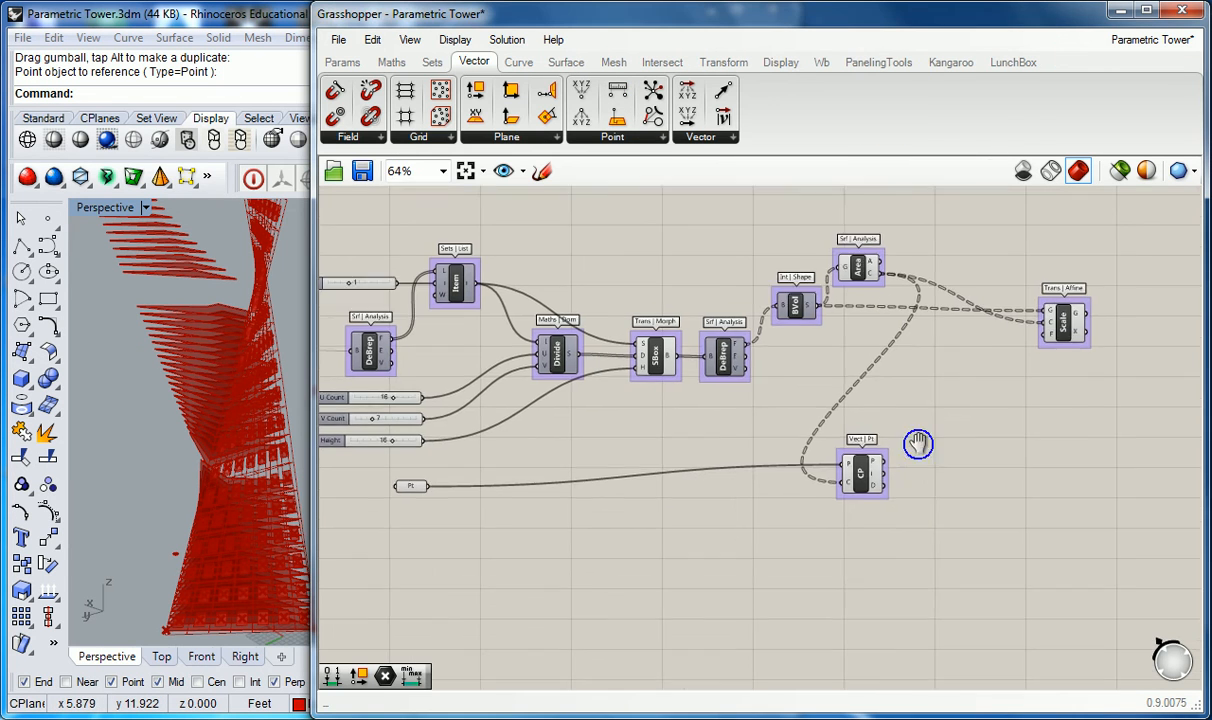
Shift the grouped Closest Point component slightly toward Scale, keeping it below Area
{"action": "right_click_drag", "start_coordinate": [960, 433], "coordinate": [806, 487]}
{"action": "left_click_drag", "start_coordinate": [757, 503], "coordinate": [800, 505]}
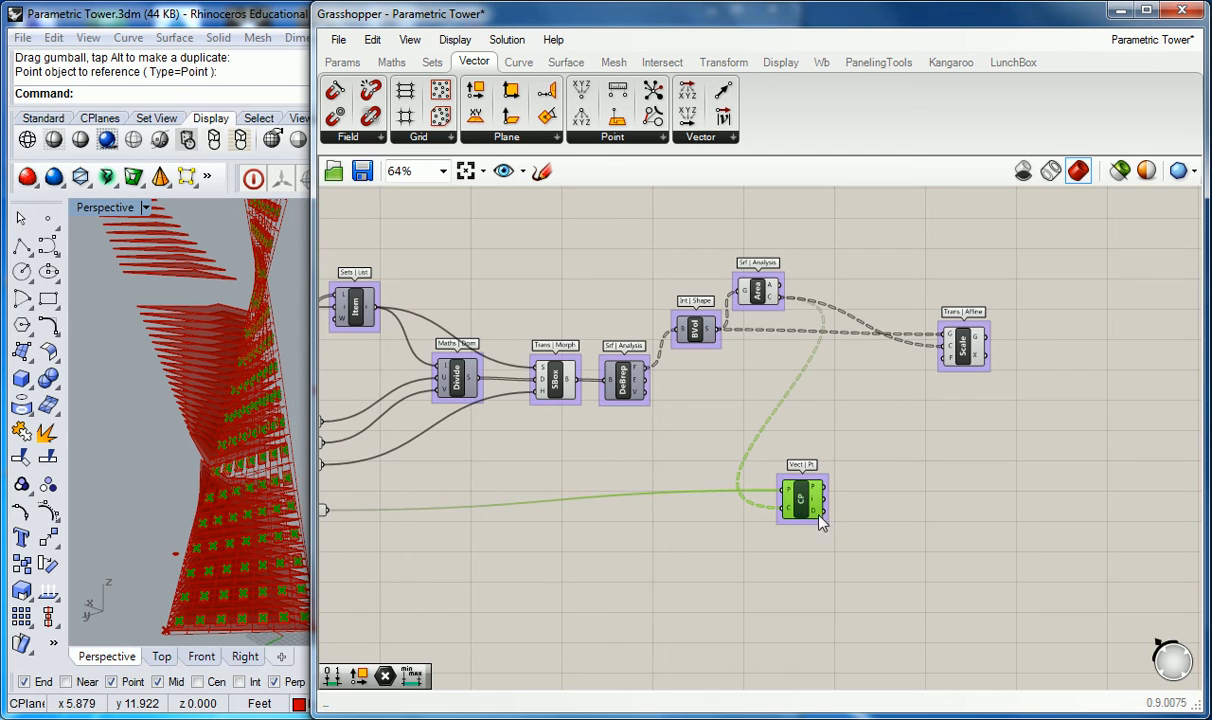
{"action": "right_click_drag", "start_coordinate": [739, 479], "coordinate": [711, 260]}
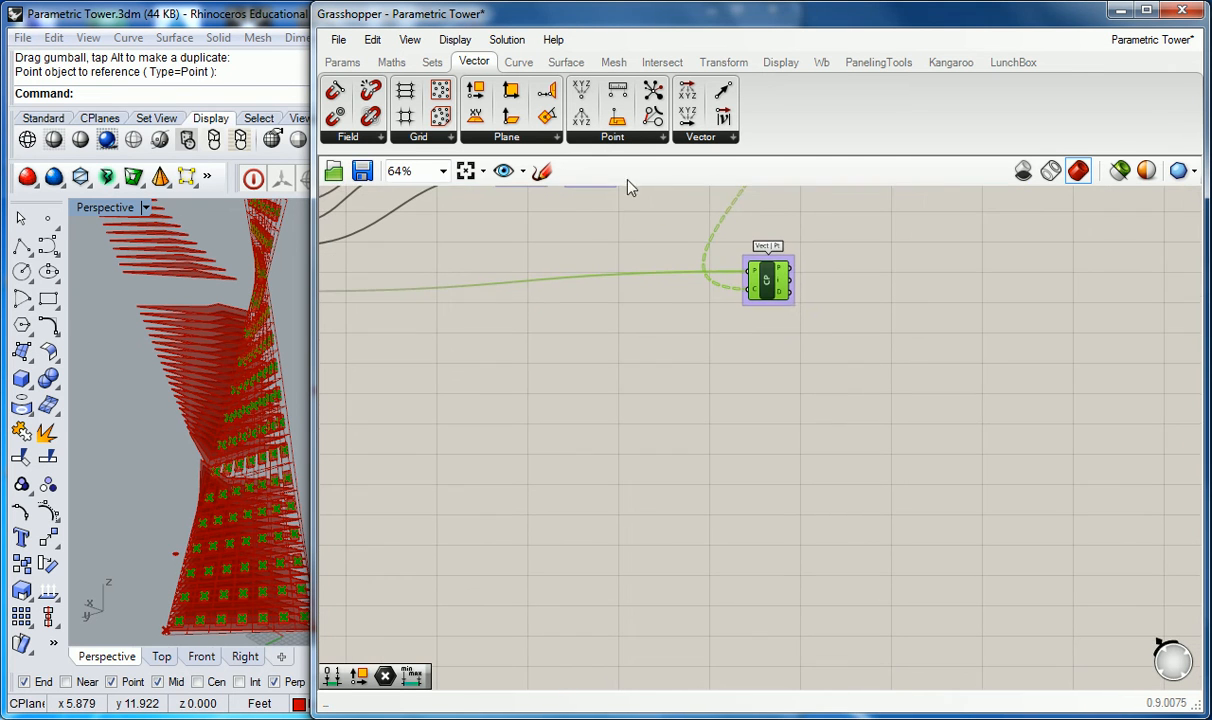
{"action": "right_click_drag", "start_coordinate": [597, 285], "coordinate": [603, 338]}
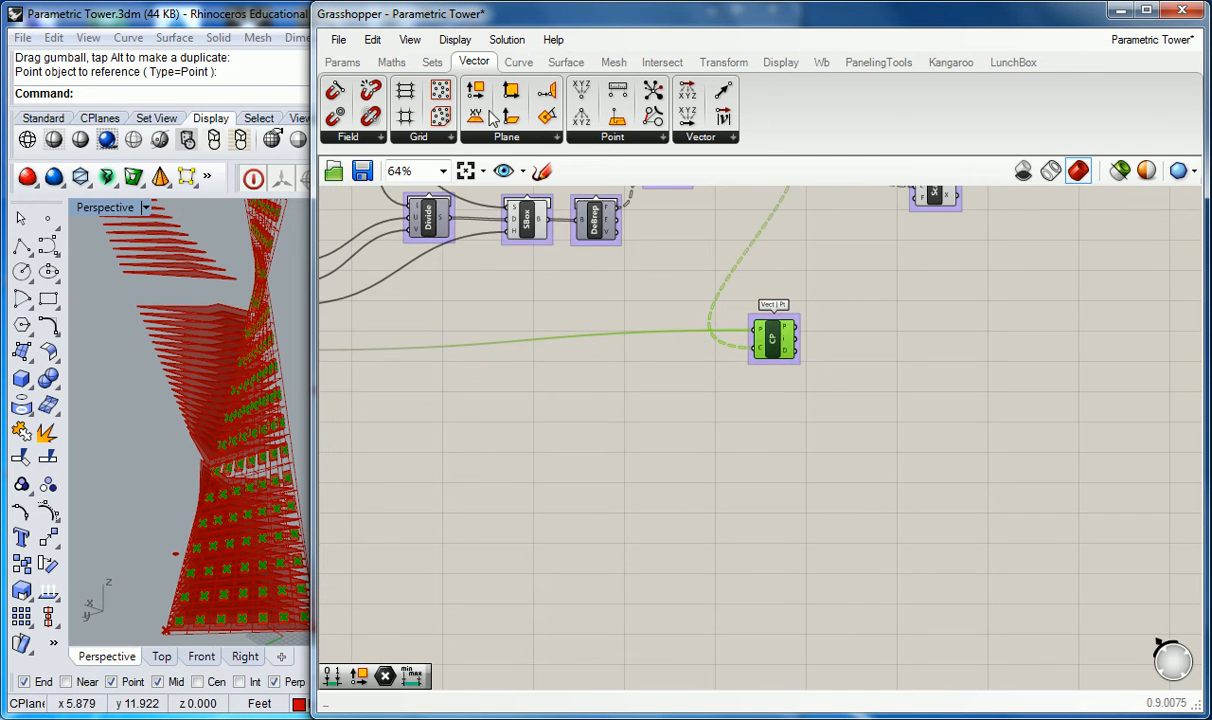
Add an enlarged panel below Closest Point and feed it from the component's D output to list the distances
{"action": "left_click", "coordinate": [348, 63]}
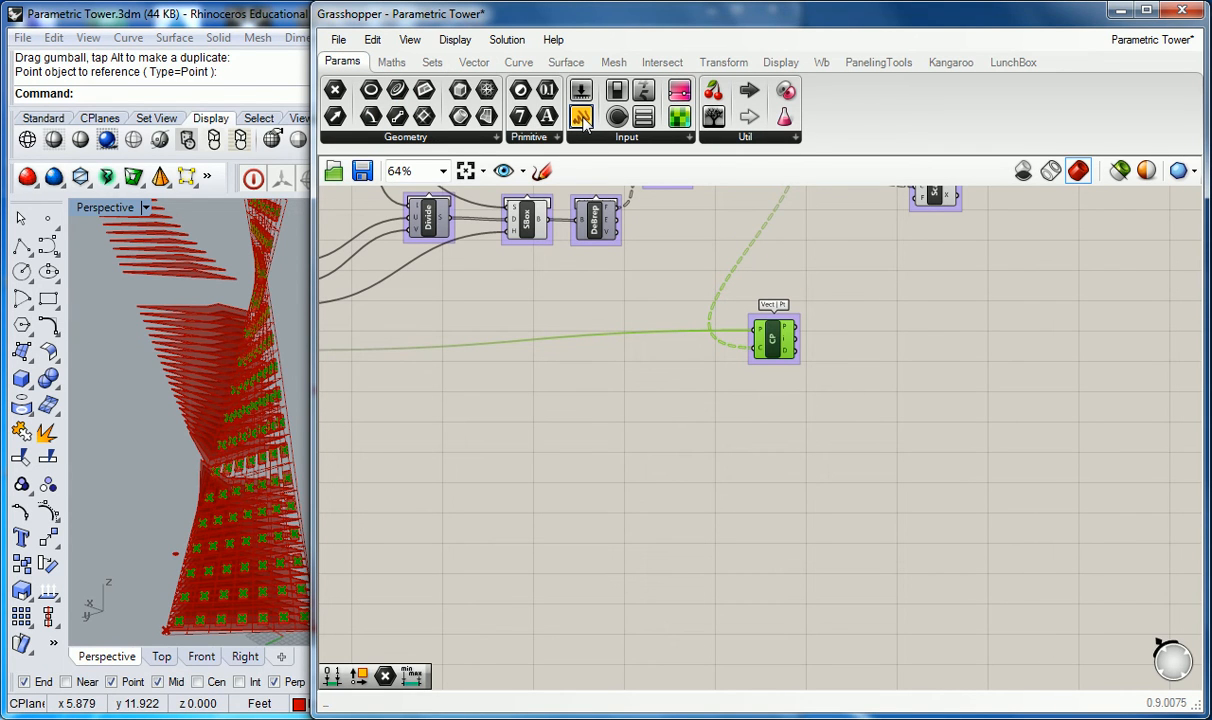
{"action": "left_click_drag", "start_coordinate": [583, 120], "coordinate": [813, 397]}
{"action": "scroll", "coordinate": [845, 405], "scroll_direction": "up", "scroll_amount": 2}
{"action": "left_click_drag", "start_coordinate": [925, 446], "coordinate": [935, 632]}
{"action": "scroll", "coordinate": [983, 471], "scroll_direction": "down", "scroll_amount": 3}
{"action": "scroll", "coordinate": [934, 453], "scroll_direction": "up", "scroll_amount": 3}
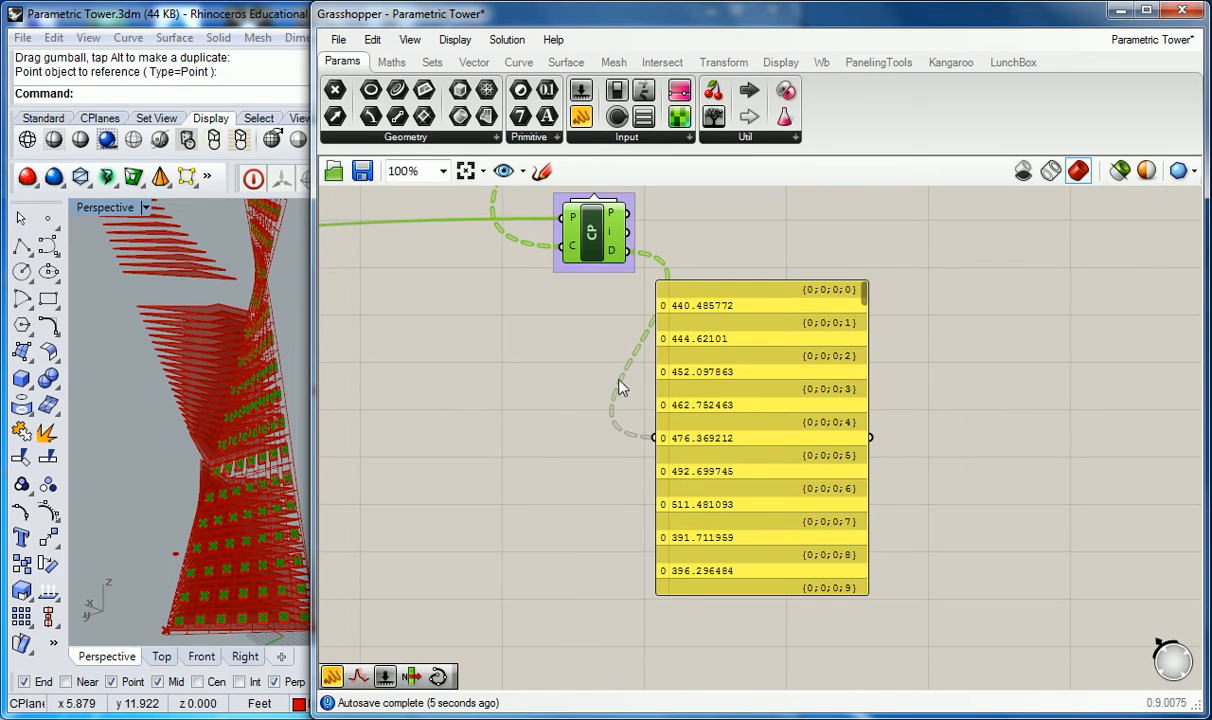
Select the attractor point beside the tower in Rhino and examine the distance values listed in the panel
{"action": "right_click_drag", "start_coordinate": [291, 374], "coordinate": [253, 382]}
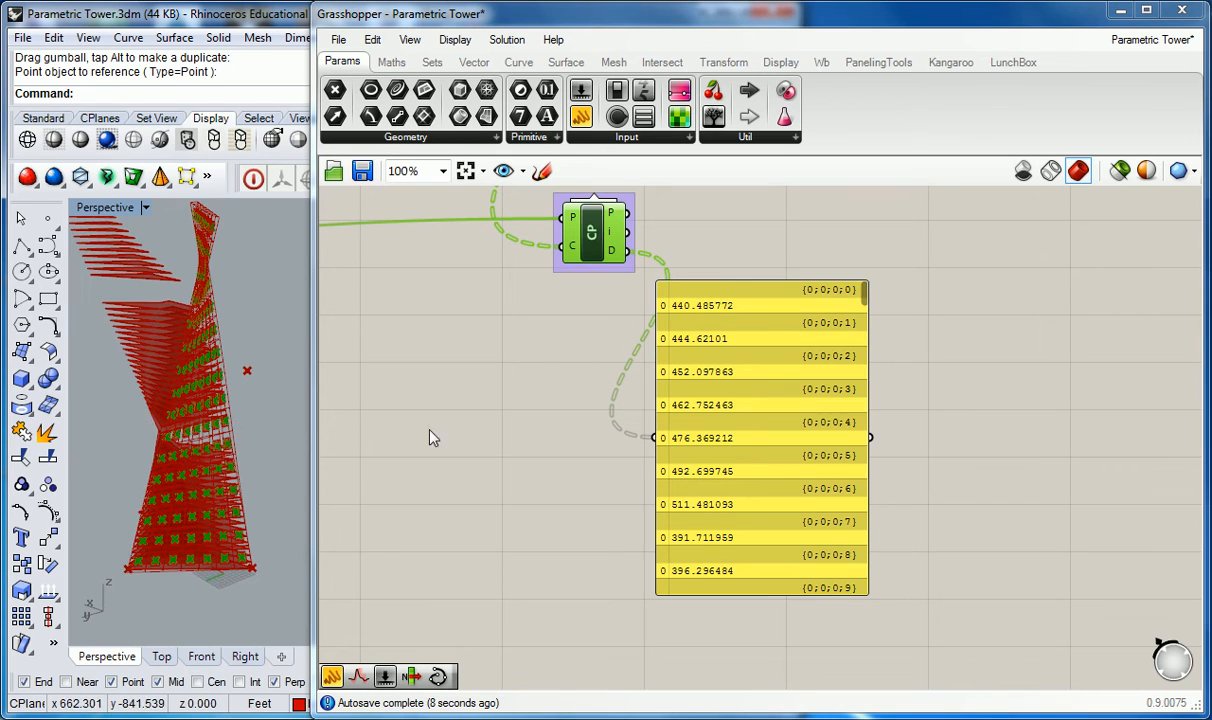
{"action": "left_click", "coordinate": [248, 372]}
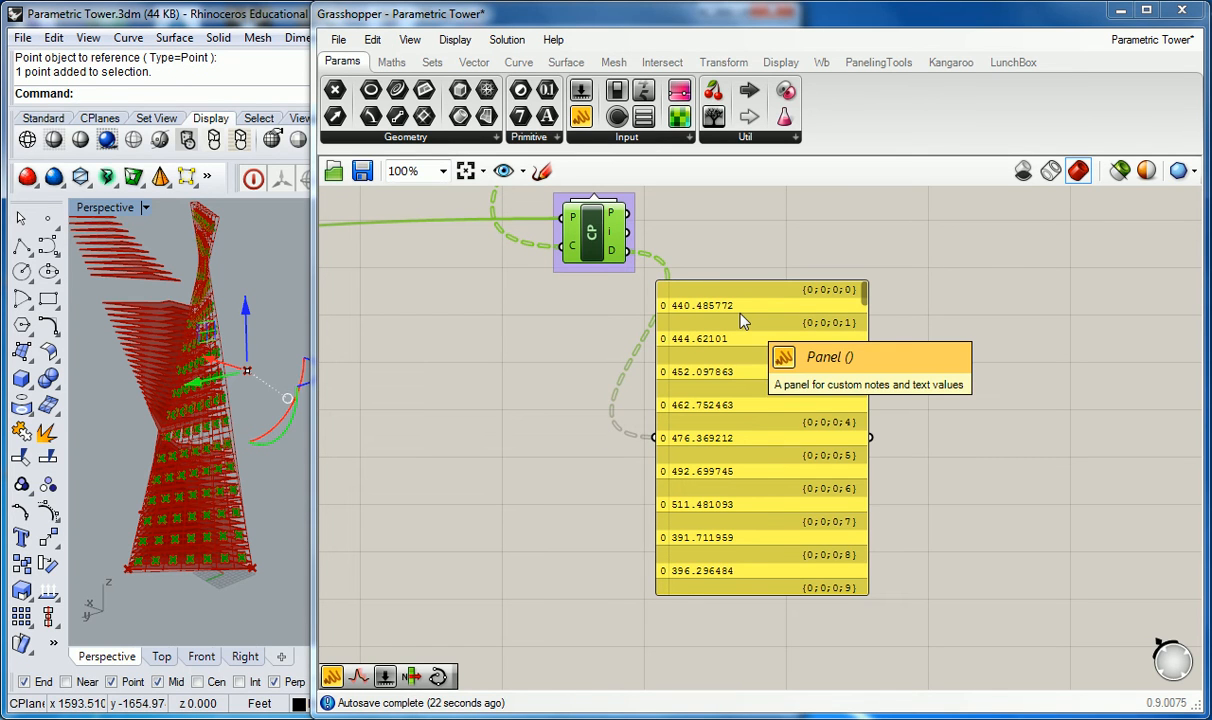
{"action": "mouse_move", "coordinate": [865, 304]}
{"action": "left_mouse_down"}
{"action": "mouse_move", "coordinate": [870, 614]}
{"action": "mouse_move", "coordinate": [873, 283]}
{"action": "left_mouse_up"}
{"action": "left_click", "coordinate": [557, 322]}
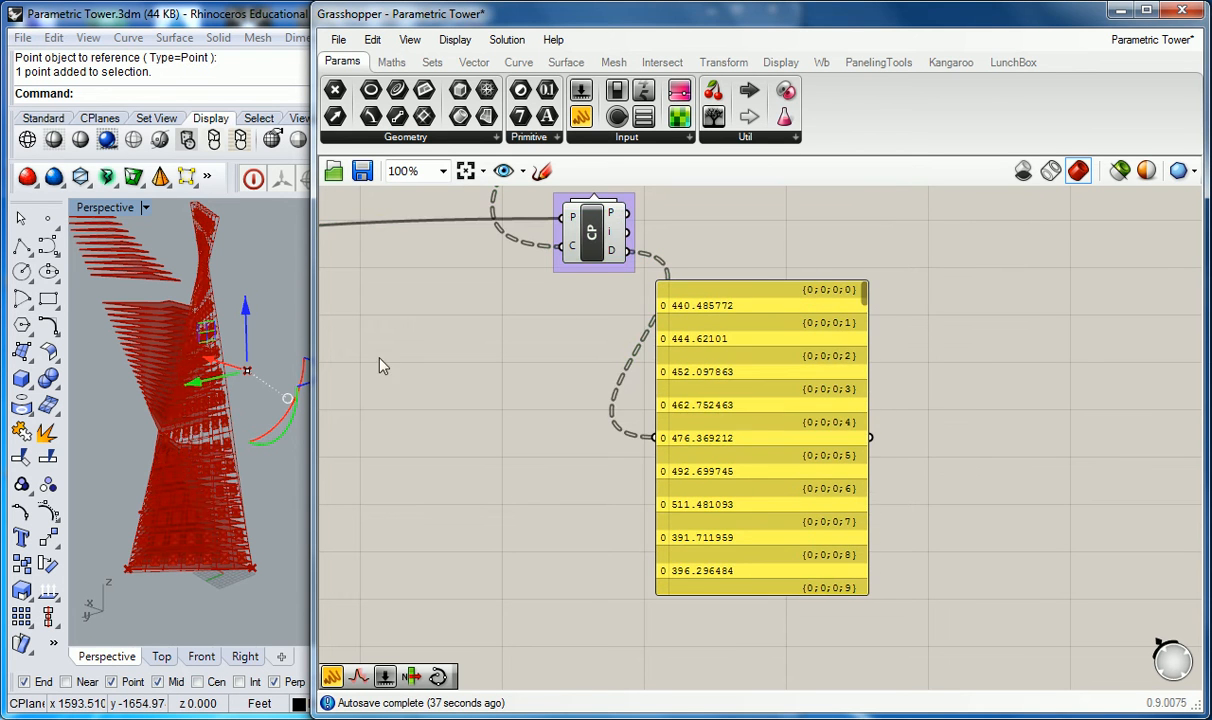
Move the distance panel farther away from Closest Point to clear the space beneath Scale
{"action": "right_click_drag", "start_coordinate": [571, 336], "coordinate": [604, 461]}
{"action": "left_click_drag", "start_coordinate": [707, 419], "coordinate": [830, 478]}
{"action": "scroll", "coordinate": [793, 373], "scroll_direction": "down", "scroll_amount": 3}
{"action": "left_click", "coordinate": [806, 303]}
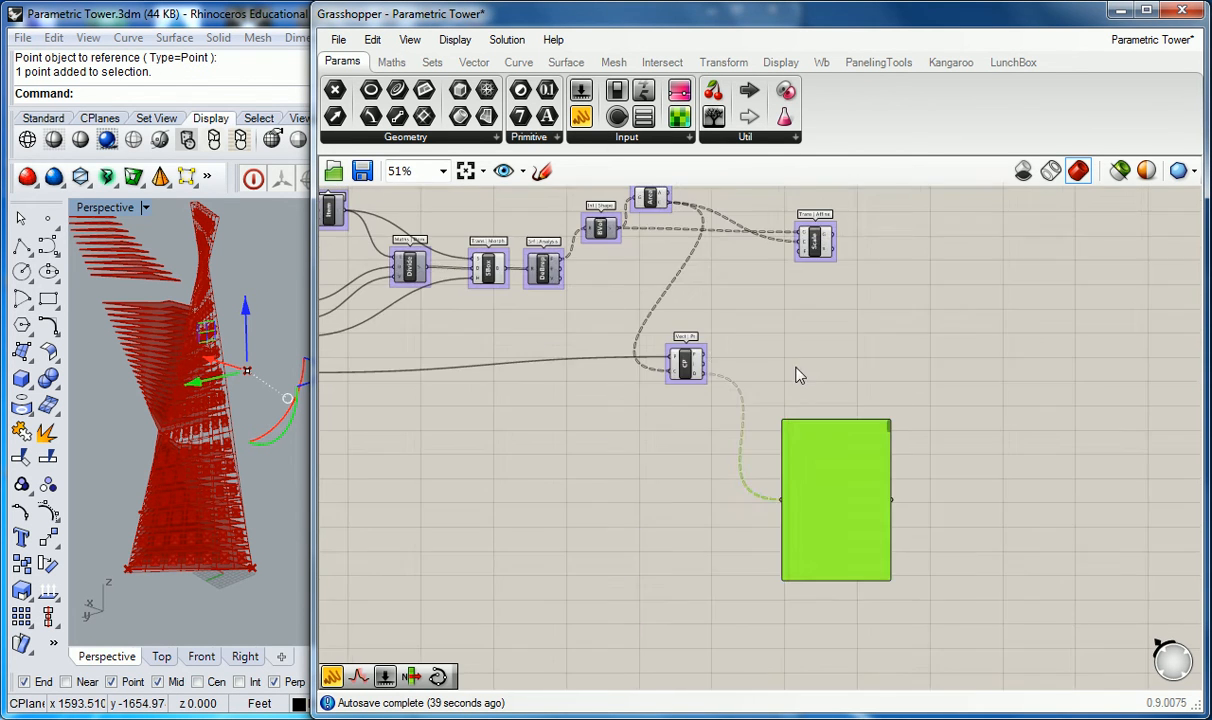
{"action": "scroll", "coordinate": [796, 270], "scroll_direction": "up", "scroll_amount": 2}
{"action": "right_click_drag", "start_coordinate": [796, 270], "coordinate": [779, 387]}
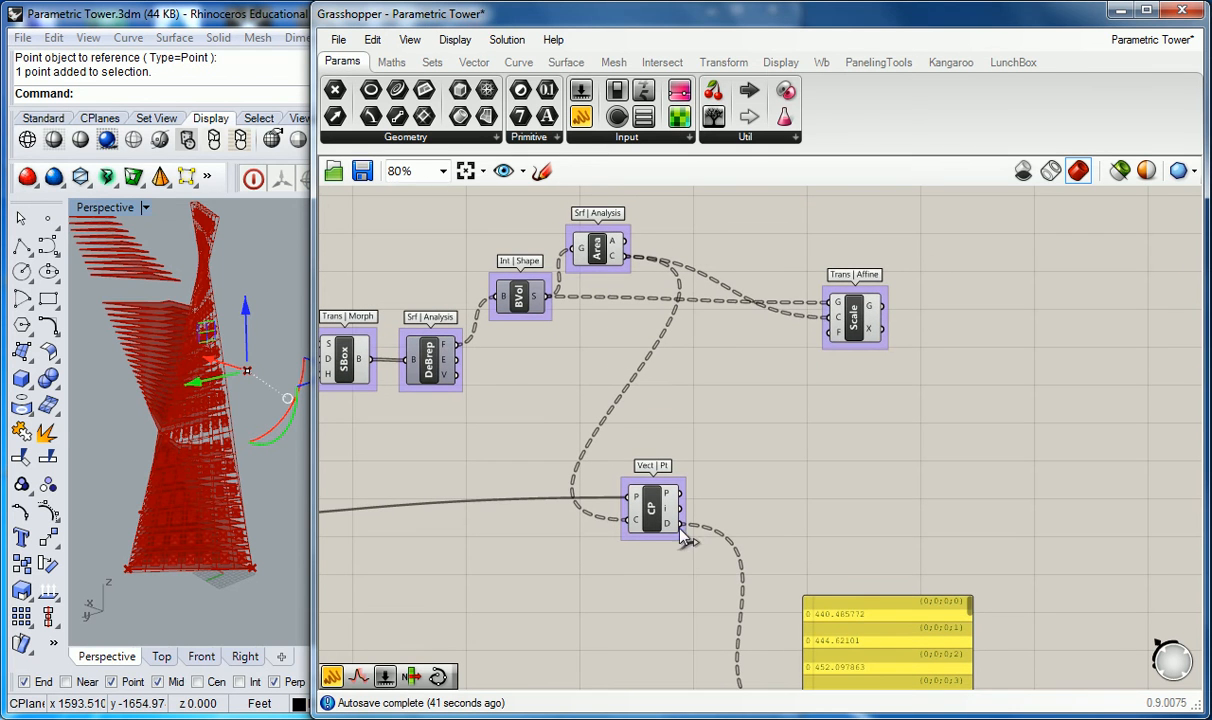
Place a Remap Numbers component between Closest Point and Scale
{"action": "mouse_move", "coordinate": [671, 523]}
{"action": "mouse_move", "coordinate": [843, 342]}
{"action": "left_click", "coordinate": [392, 62]}
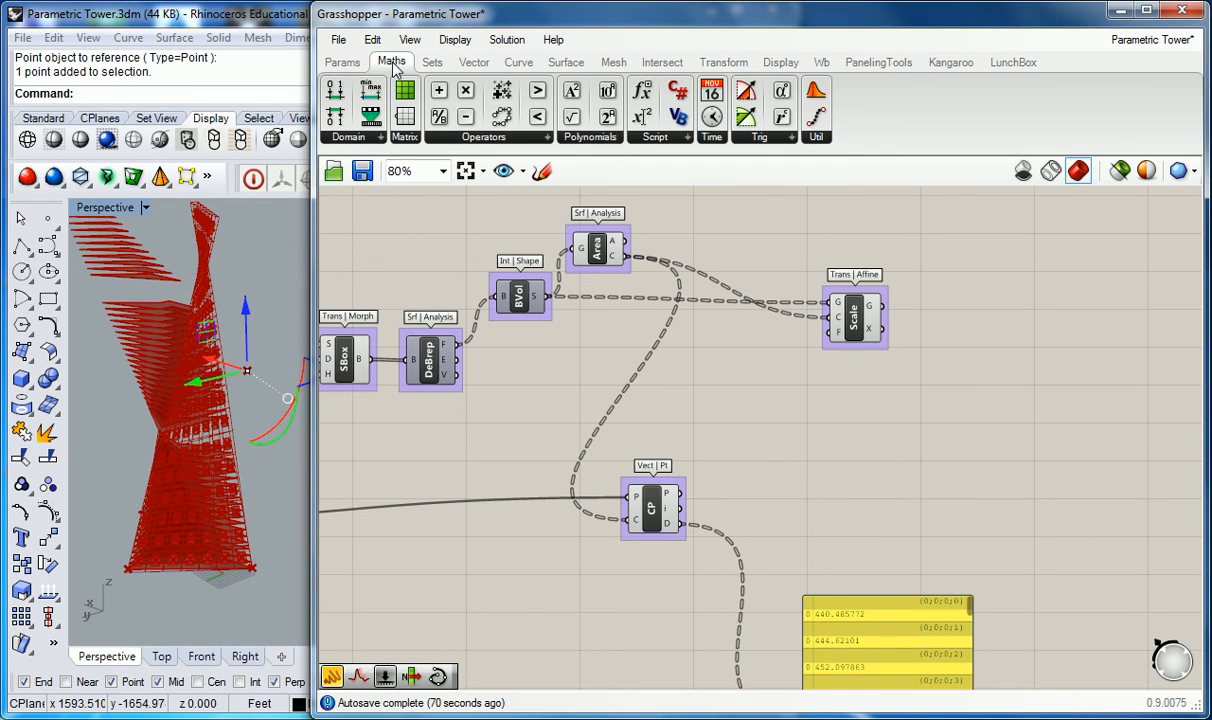
{"action": "left_click", "coordinate": [374, 139]}
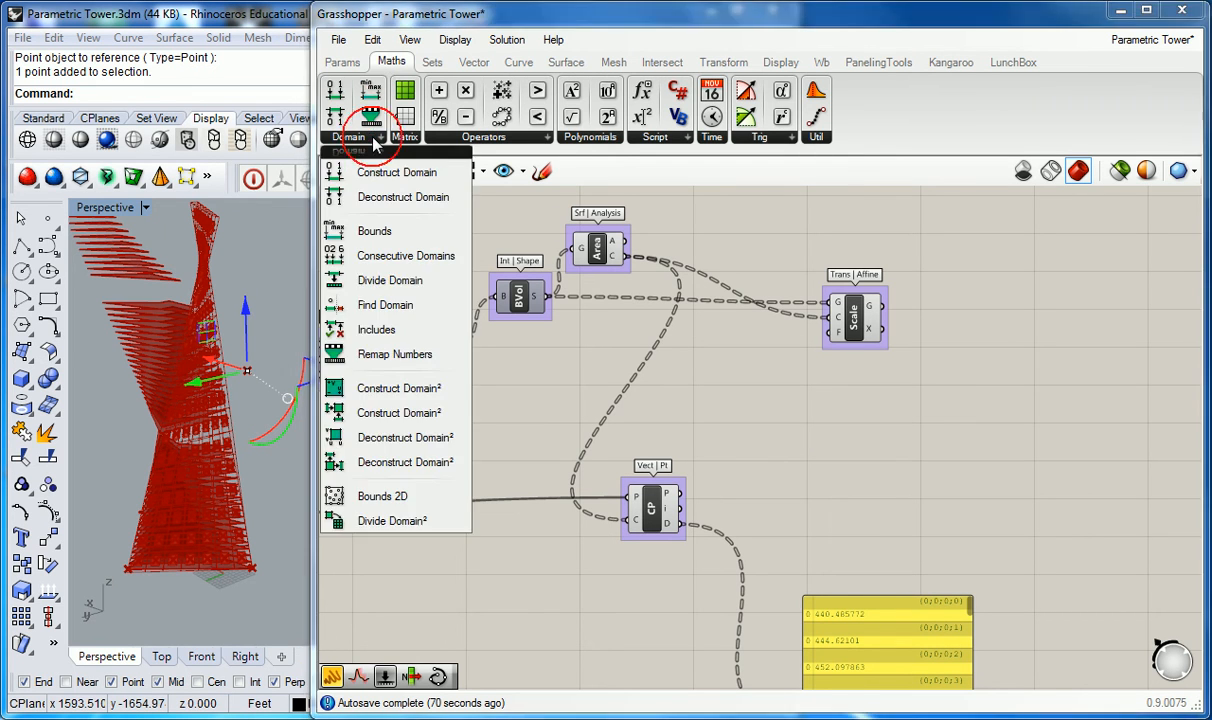
{"action": "left_click", "coordinate": [417, 362]}
{"action": "left_click", "coordinate": [789, 440]}
Group Remap Numbers under the label "Maths |Dom" and move Scale slightly farther from Area
{"action": "key", "text": "ctrl+g"}
{"action": "left_click", "coordinate": [793, 412]}
{"action": "right_click", "coordinate": [793, 413]}
{"action": "left_click", "coordinate": [845, 424]}
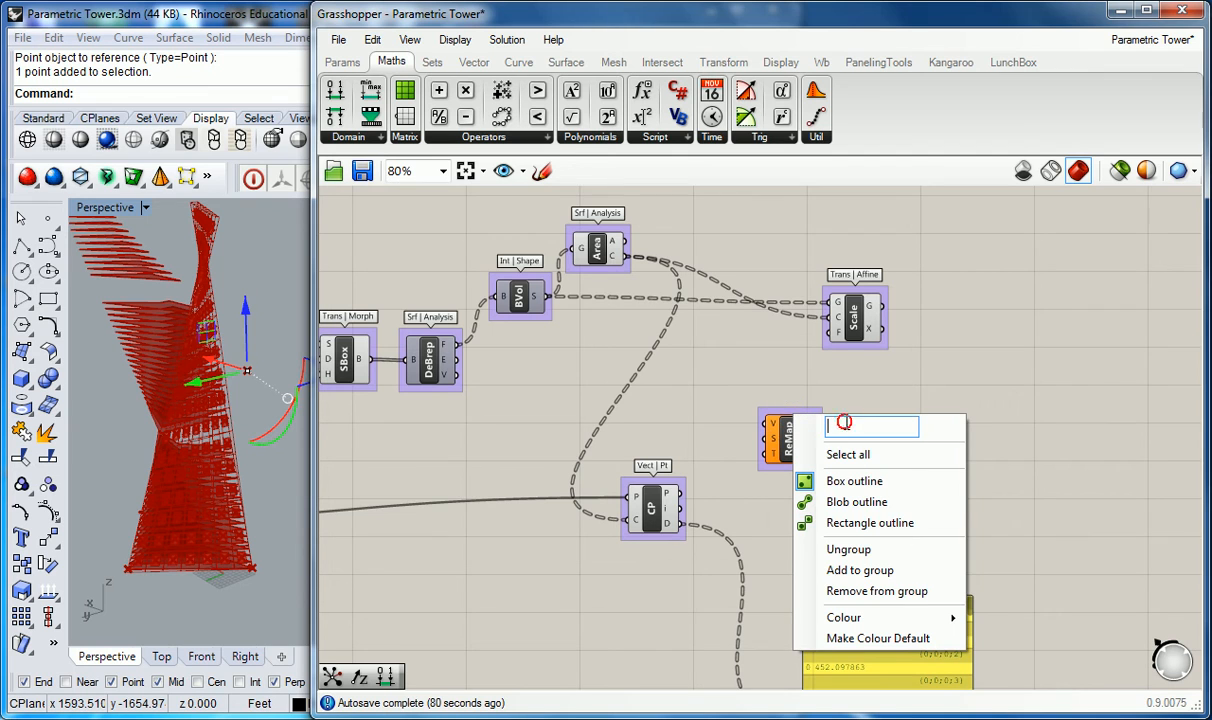
{"action": "type", "text": "Maths |Dom"}
{"action": "key", "text": "Return"}
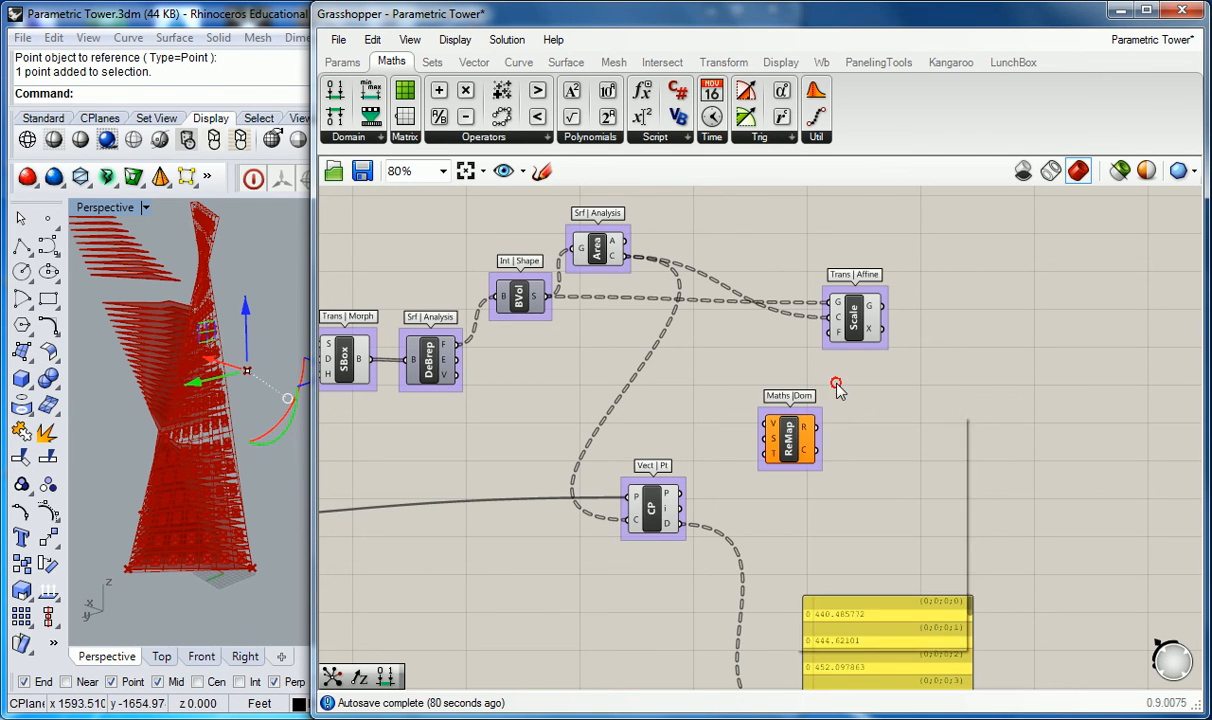
{"action": "left_click_drag", "start_coordinate": [855, 318], "coordinate": [889, 318]}
{"action": "left_click", "coordinate": [806, 292]}
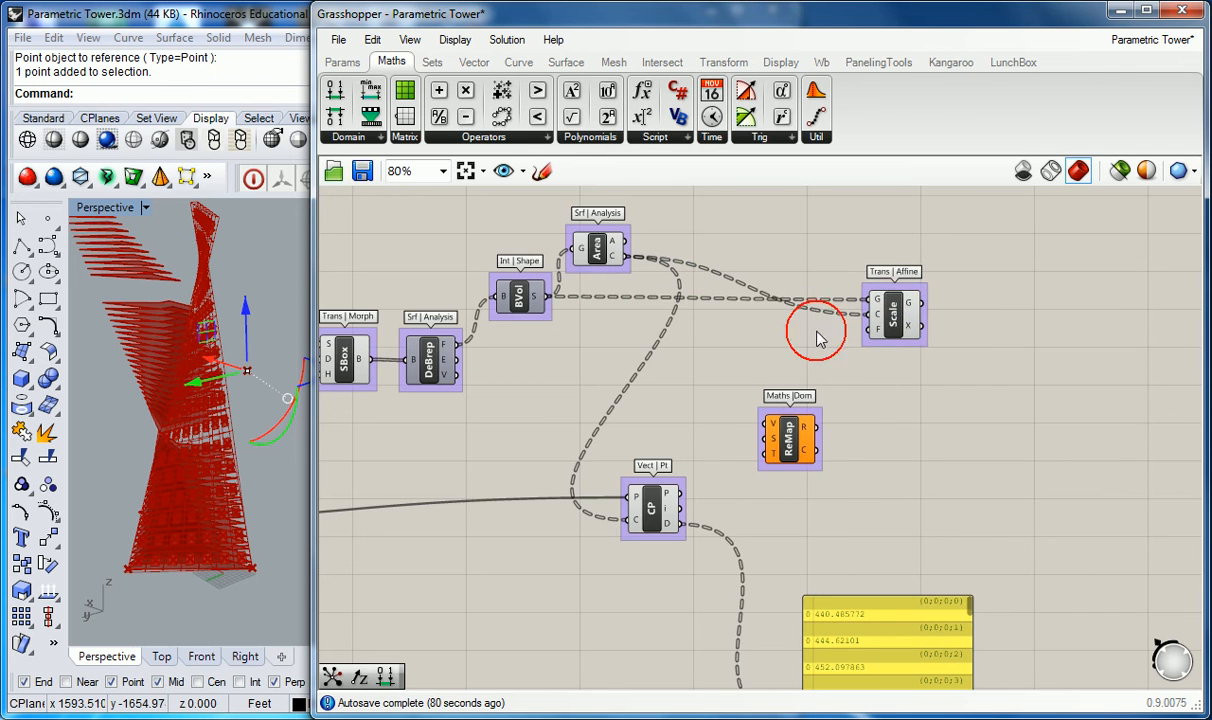
Set the Target (T) domain of Remap Numbers to 0.01 To 1.0
{"action": "scroll", "coordinate": [790, 340], "scroll_direction": "up", "scroll_amount": 2}
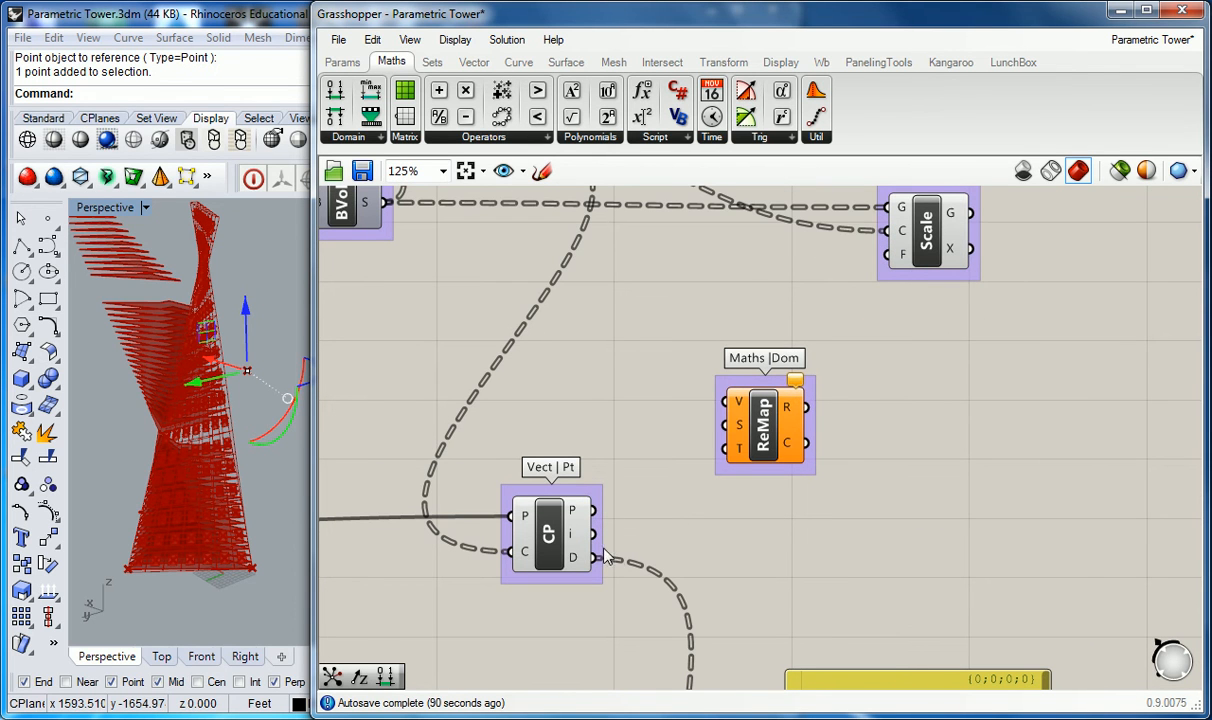
{"action": "mouse_move", "coordinate": [576, 563]}
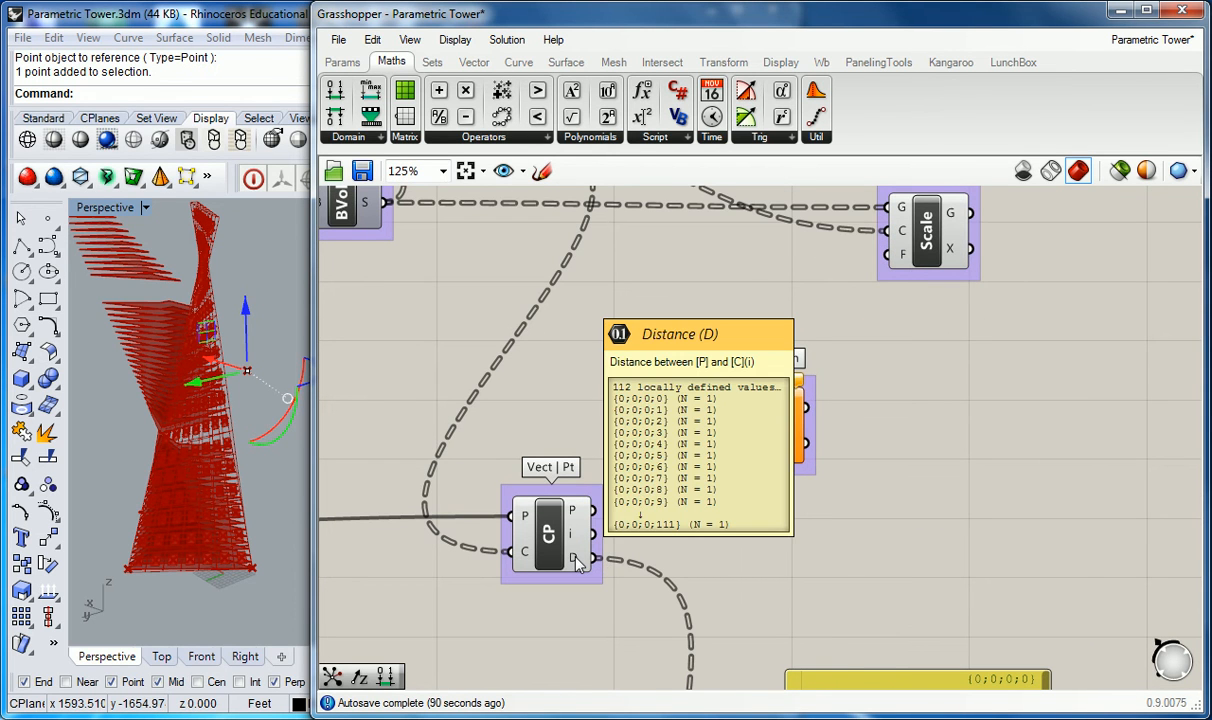
{"action": "mouse_move", "coordinate": [745, 410]}
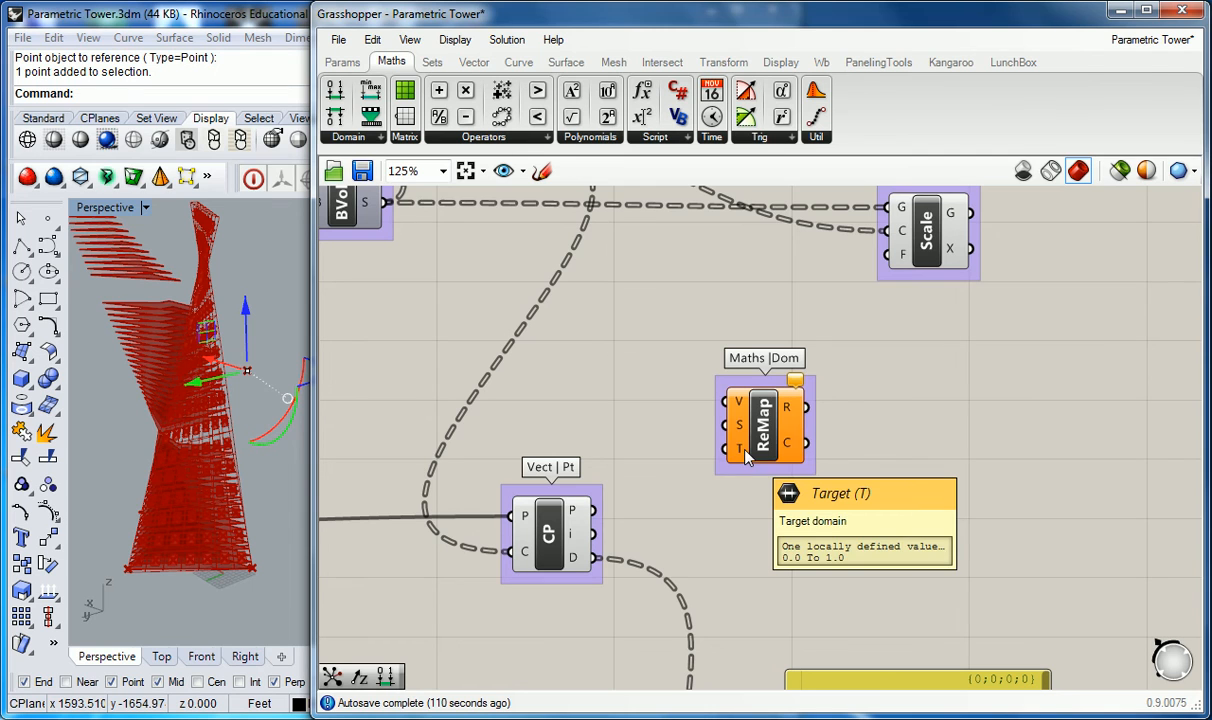
{"action": "left_click_drag", "start_coordinate": [745, 455], "coordinate": [772, 455]}
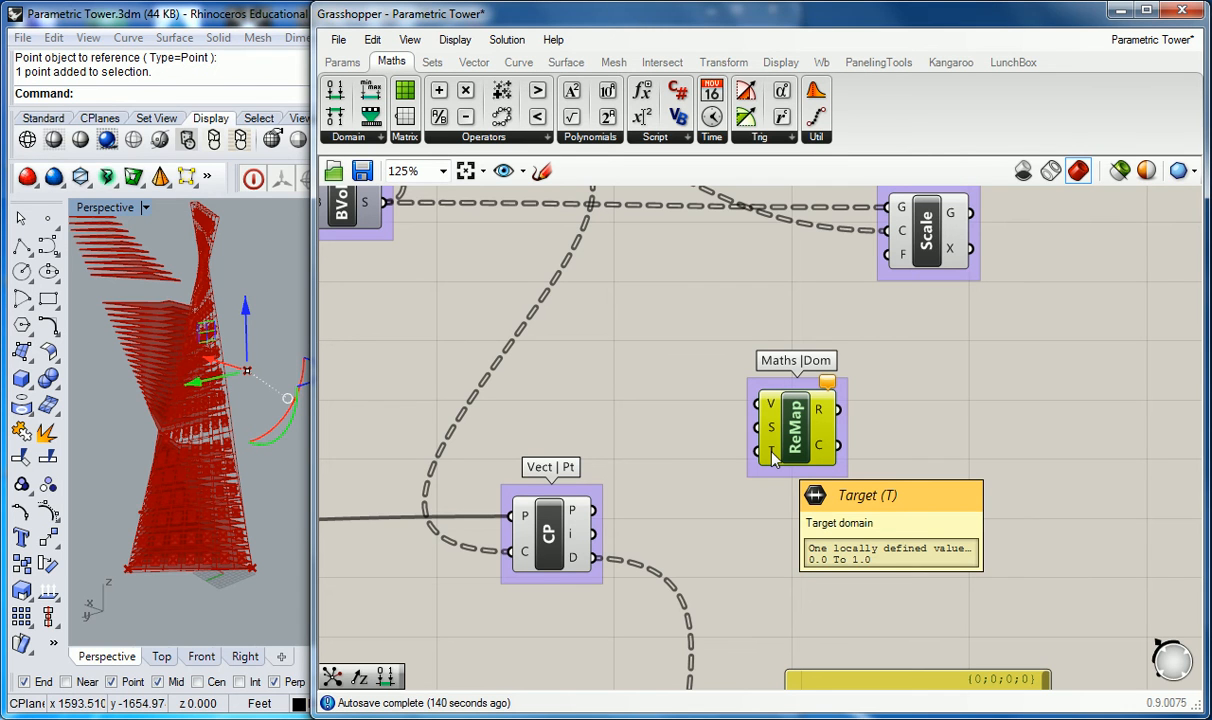
{"action": "right_click", "coordinate": [771, 453]}
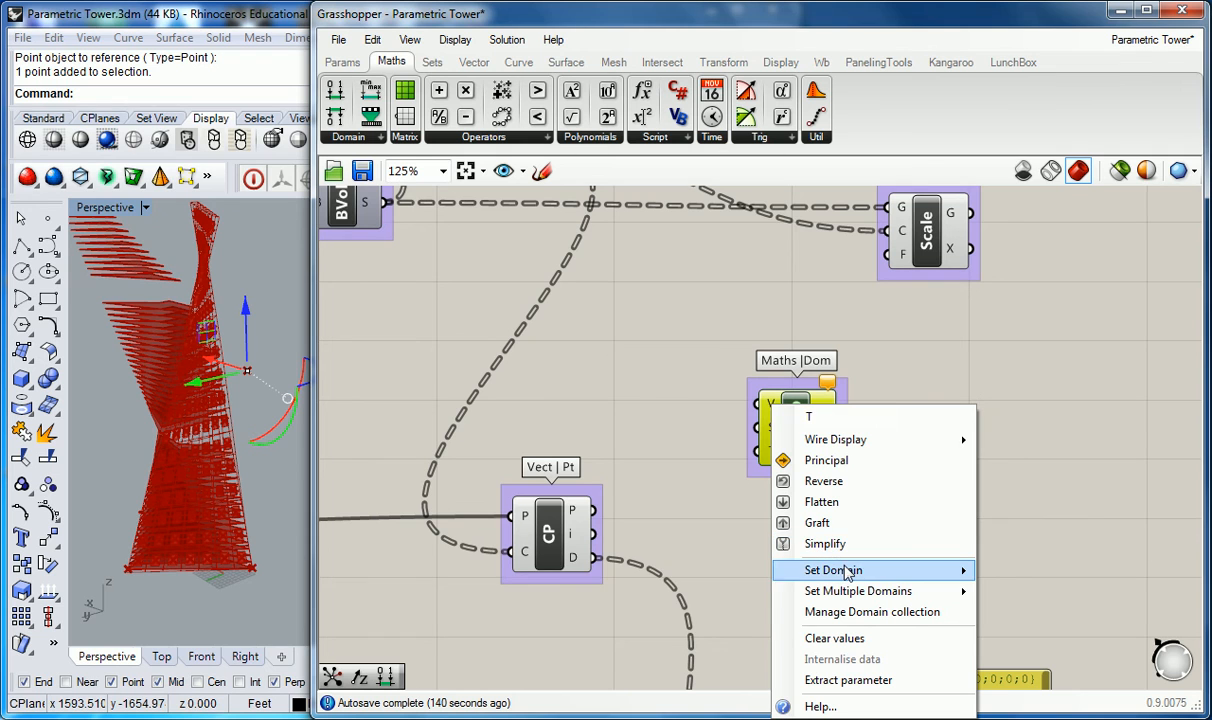
{"action": "mouse_move", "coordinate": [845, 571]}
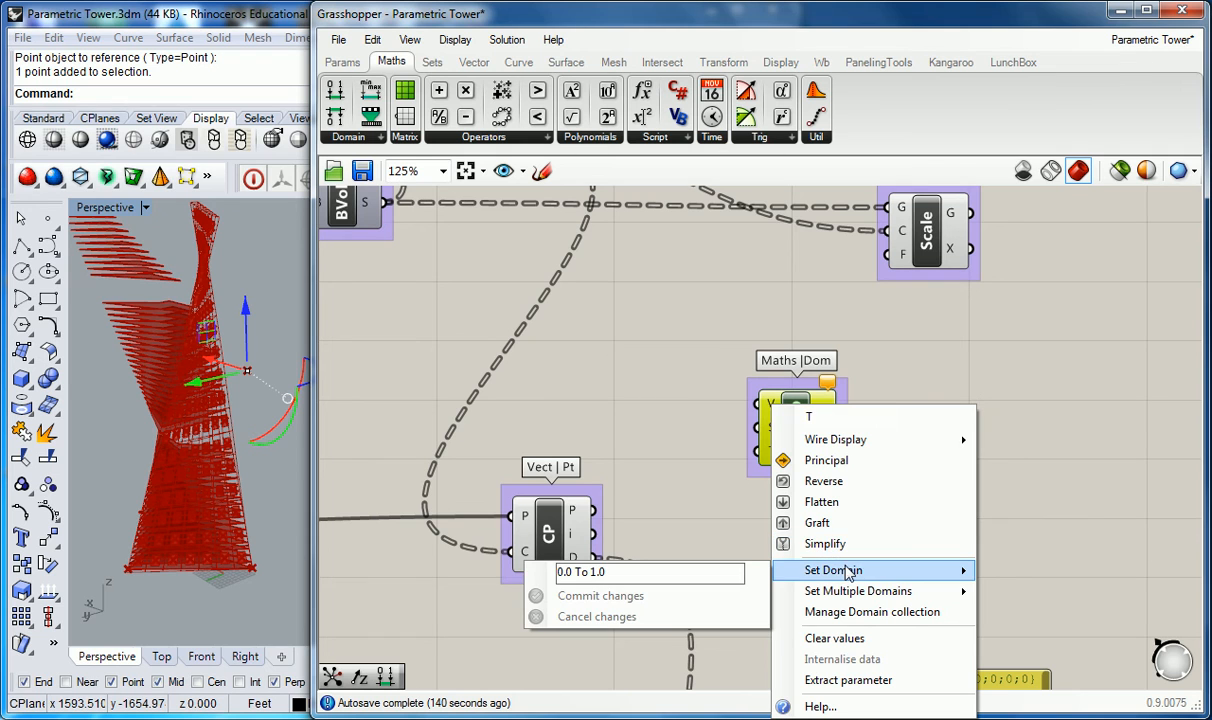
{"action": "left_click", "coordinate": [571, 573]}
{"action": "type", "text": "1"}
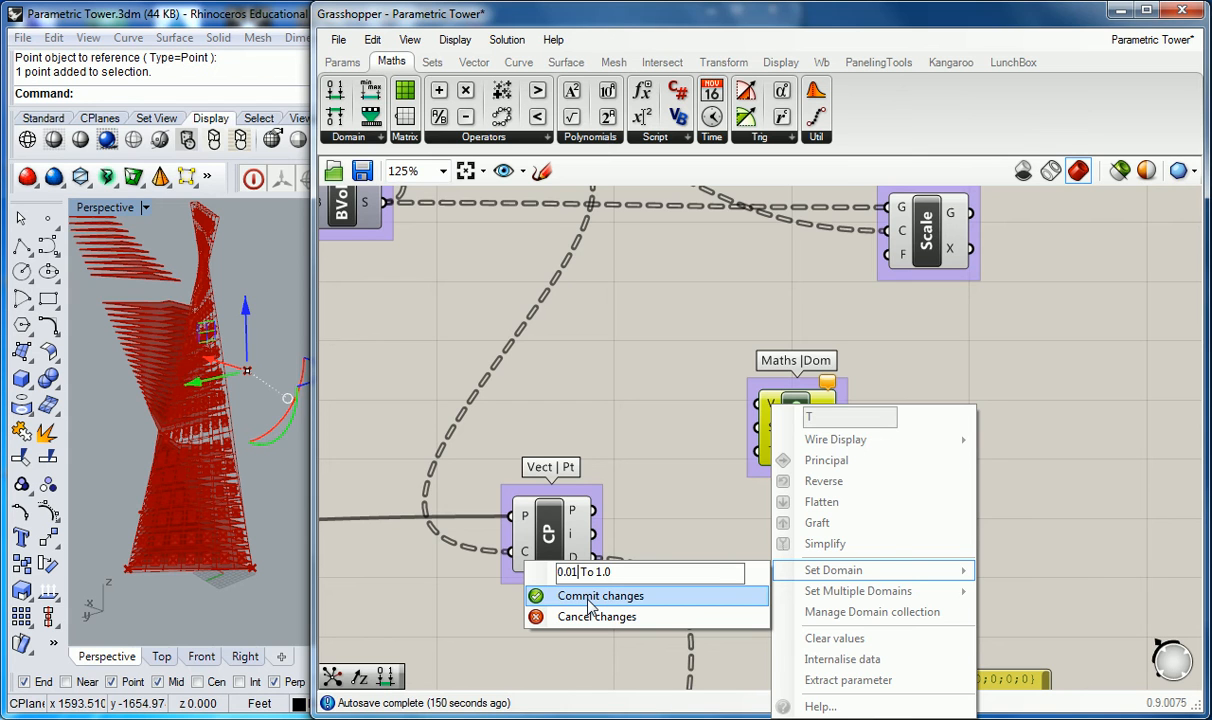
{"action": "left_click", "coordinate": [590, 605]}
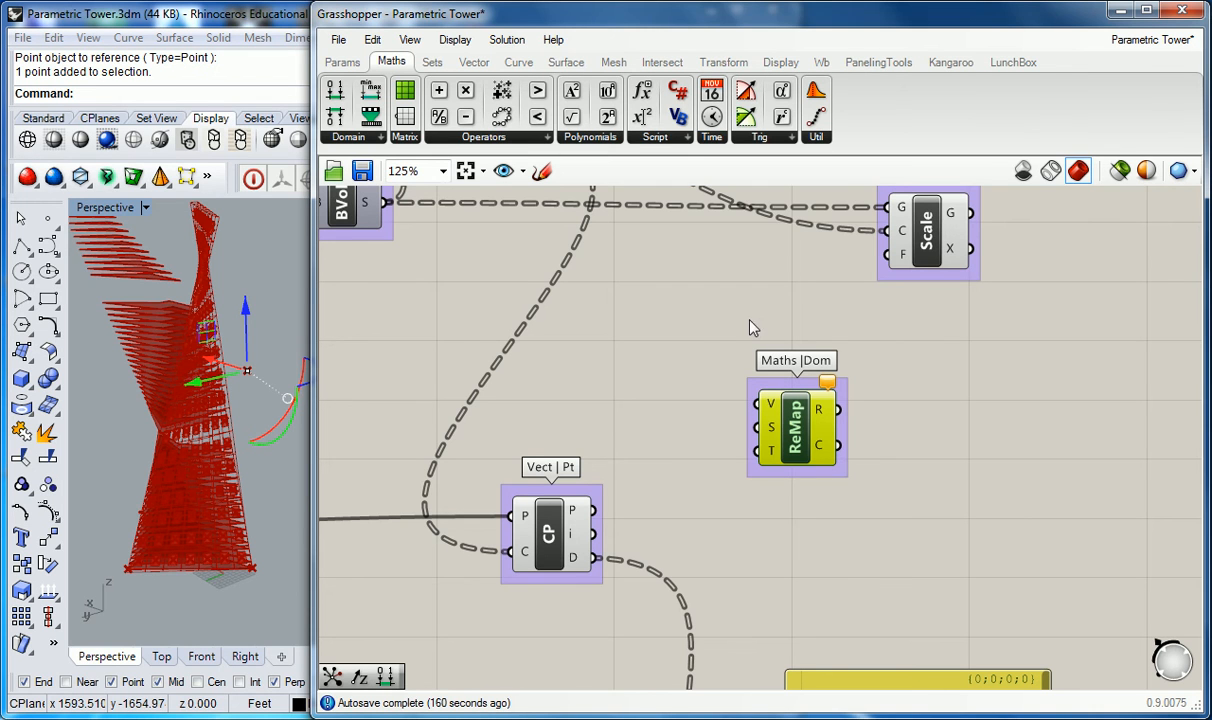
Move Remap Numbers closer beneath Scale and connect Closest Point's D output to its V input
{"action": "left_click", "coordinate": [699, 340]}
{"action": "left_click_drag", "start_coordinate": [796, 432], "coordinate": [823, 366]}
{"action": "left_click", "coordinate": [760, 360]}
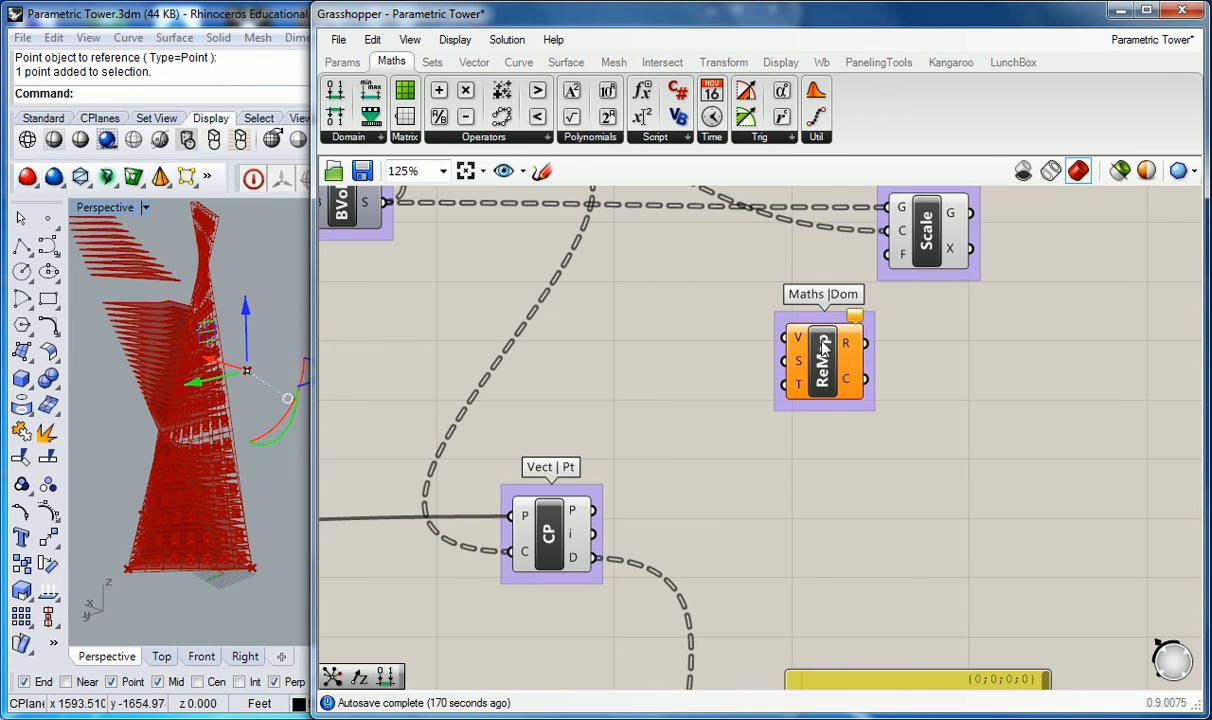
{"action": "left_click_drag", "start_coordinate": [772, 336], "coordinate": [745, 338]}
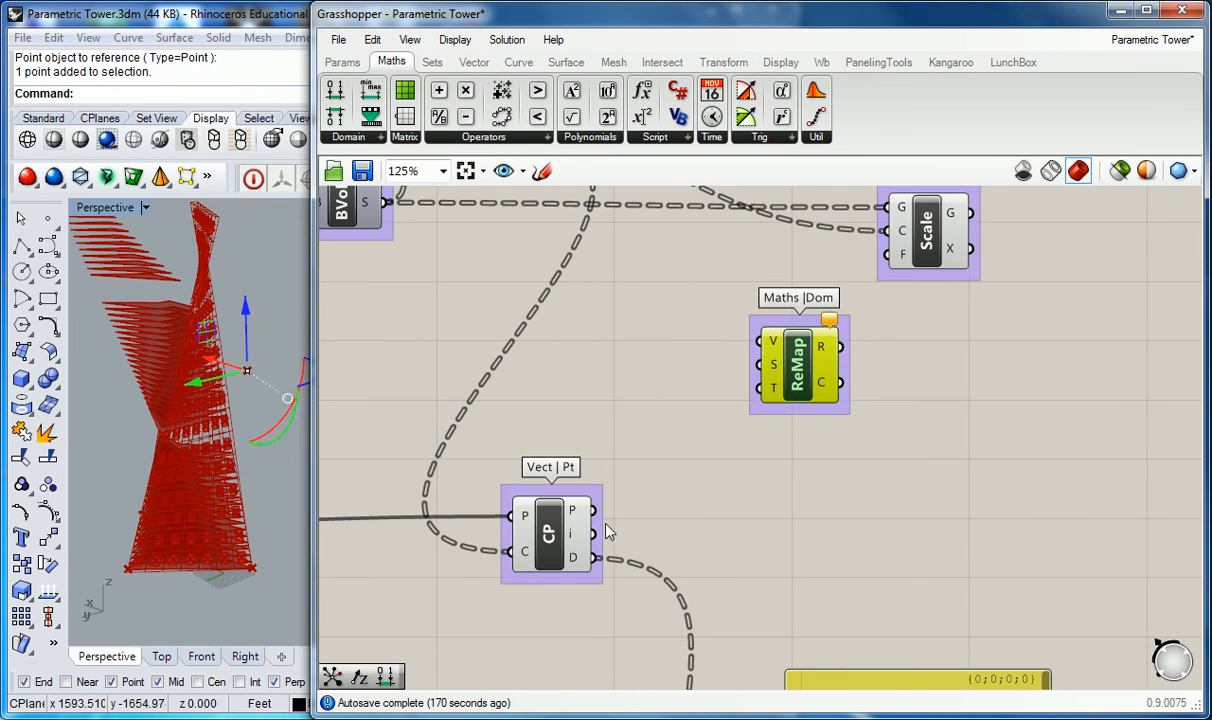
{"action": "left_click_drag", "start_coordinate": [593, 557], "coordinate": [722, 335]}
{"action": "left_click_drag", "start_coordinate": [594, 557], "coordinate": [752, 345]}
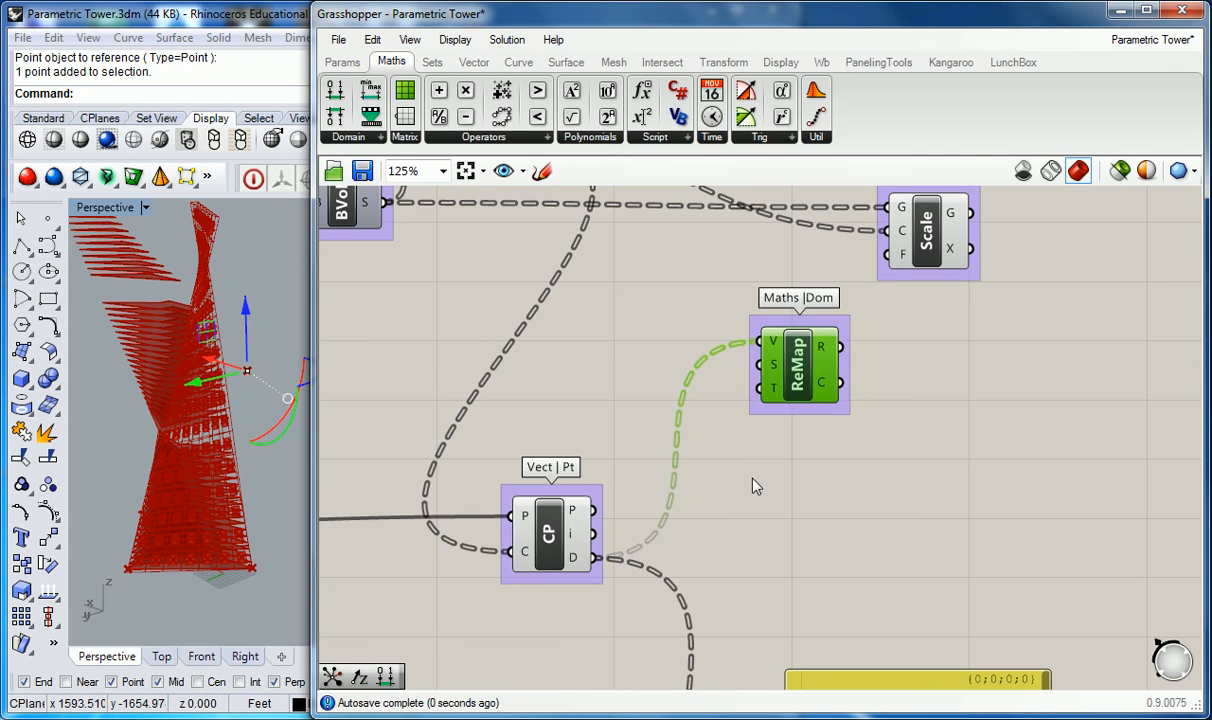
Delete the panel listing the distances
{"action": "scroll", "coordinate": [757, 470], "scroll_direction": "down", "scroll_amount": 2}
{"action": "left_click", "coordinate": [825, 542]}
{"action": "key", "text": "Delete"}
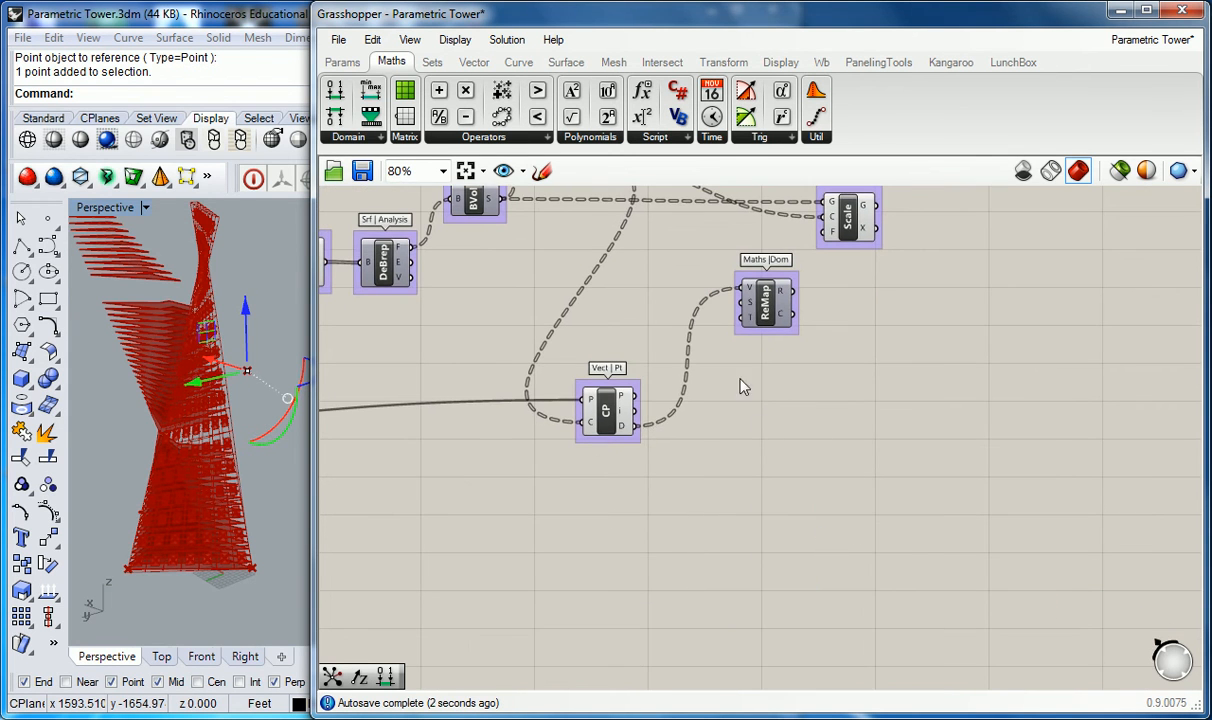
Place a Bounds component beside Closest Point, below Remap Numbers
{"action": "right_click_drag", "start_coordinate": [752, 308], "coordinate": [776, 330]}
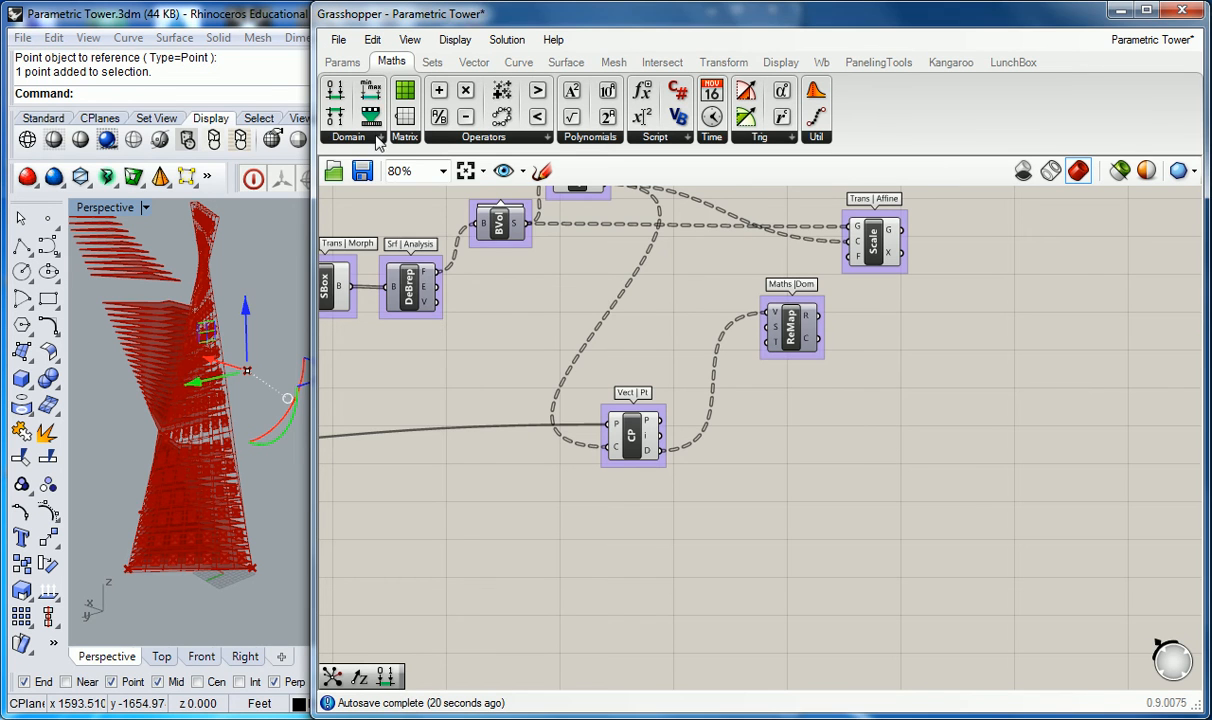
{"action": "left_click", "coordinate": [378, 140]}
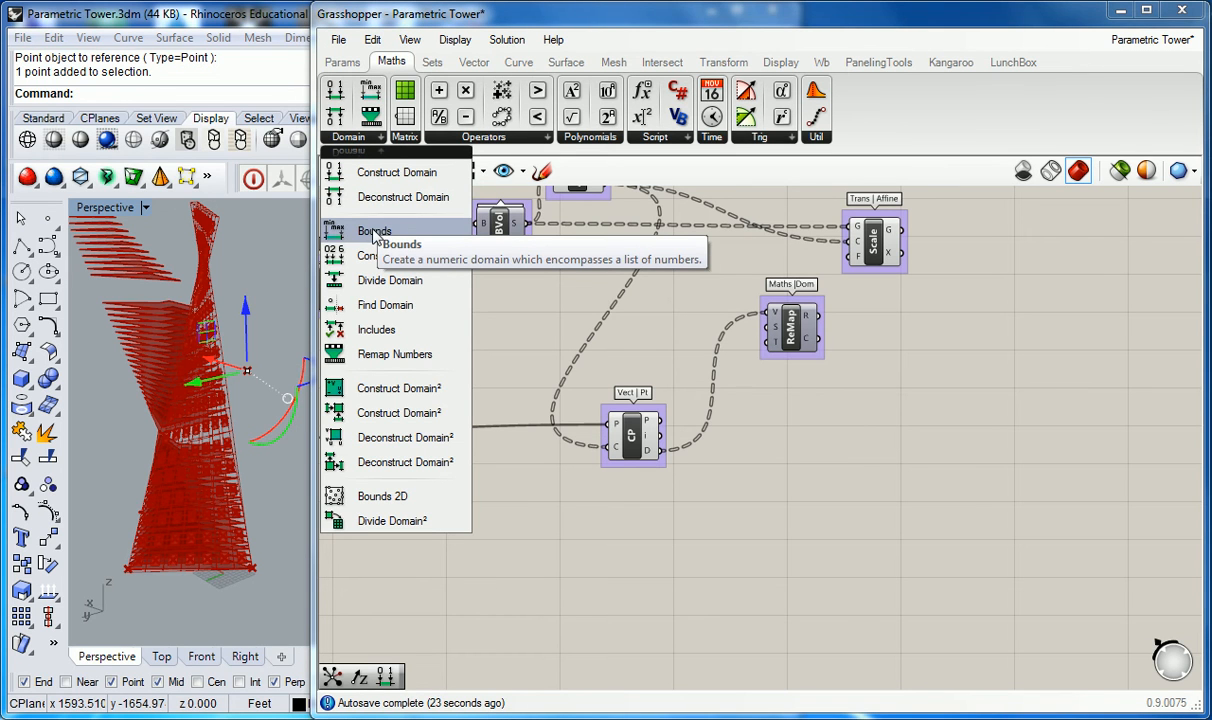
{"action": "left_click_drag", "start_coordinate": [385, 232], "coordinate": [745, 433]}
{"action": "scroll", "coordinate": [742, 430], "scroll_direction": "up", "scroll_amount": 3}
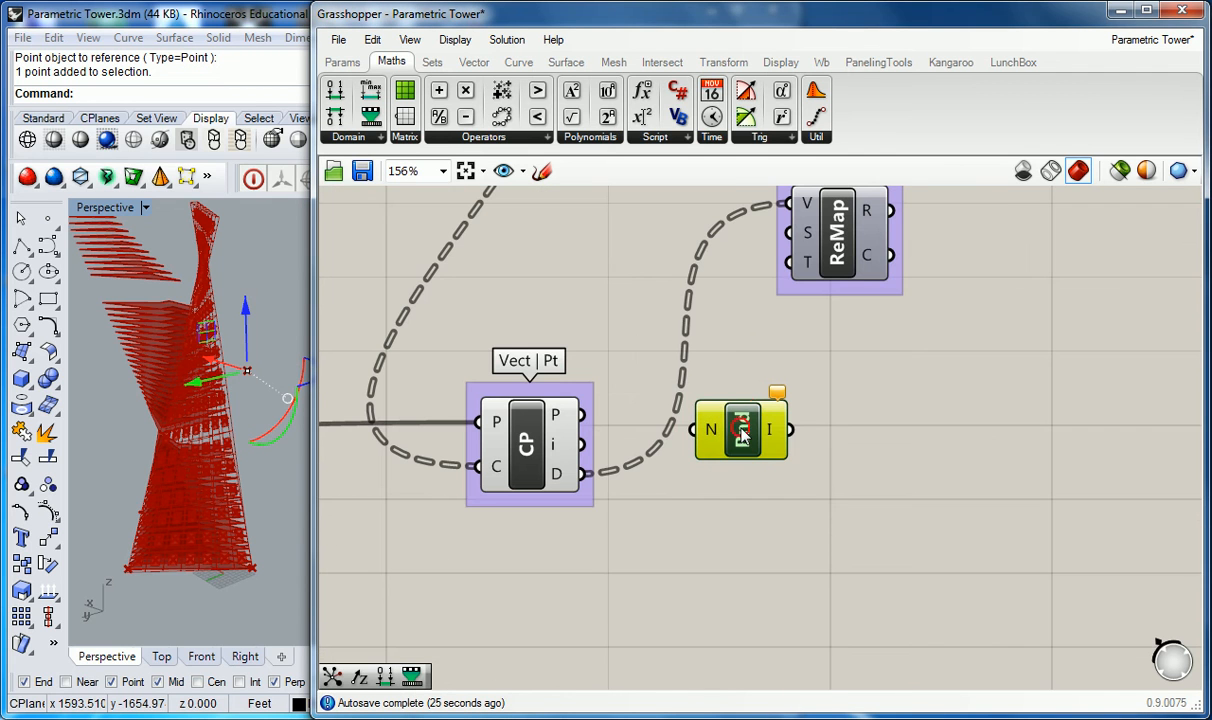
Group the Bounds component and label the group "Maths | Dom"
{"action": "left_click", "coordinate": [757, 366]}
{"action": "right_click", "coordinate": [748, 396]}
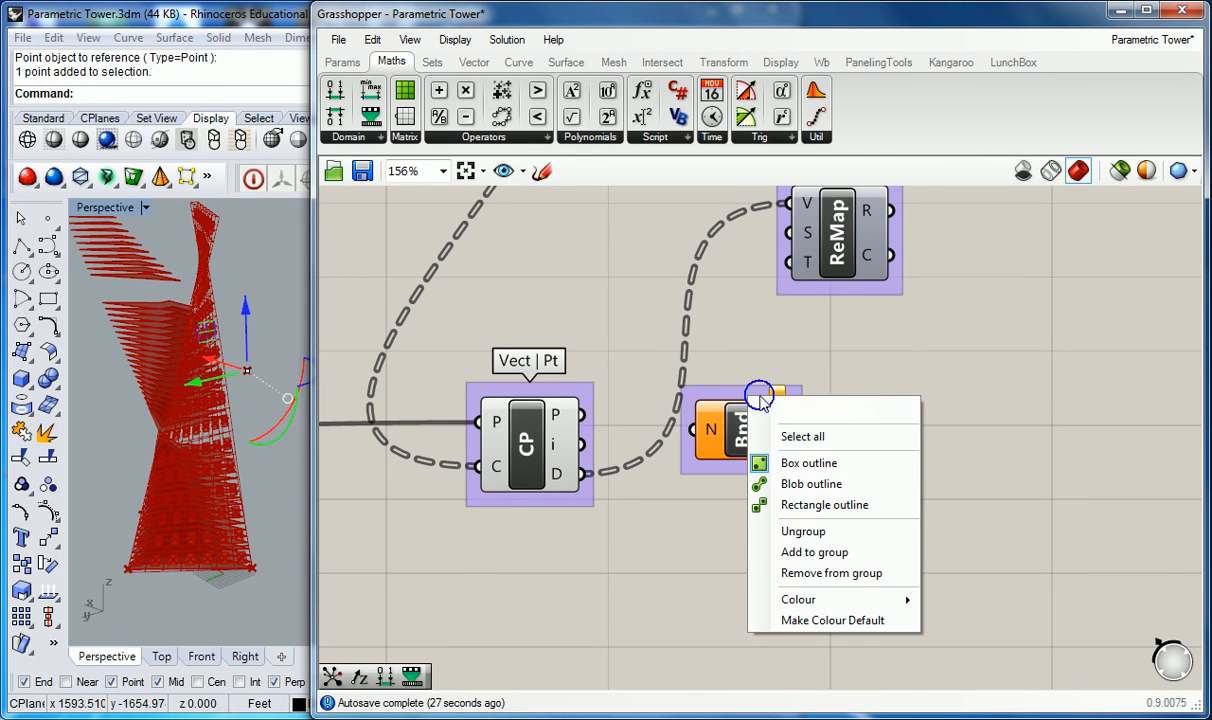
{"action": "type", "text": "m"}
{"action": "key", "text": "BackSpace"}
{"action": "type", "text": "MAth"}
{"action": "key", "text": "BackSpace"}
{"action": "key", "text": "BackSpace"}
{"action": "key", "text": "BackSpace"}
{"action": "type", "text": "aths | Dom"}
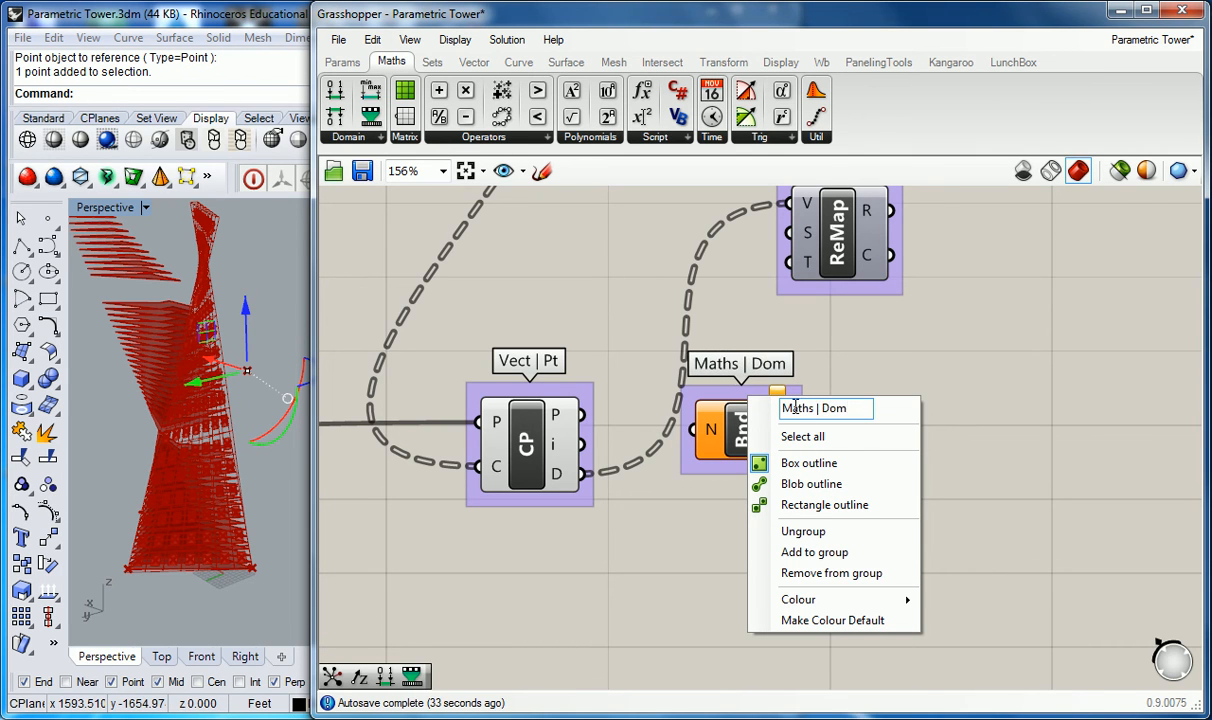
{"action": "left_click", "coordinate": [800, 332]}
Connect Closest Point's D output to Bounds' N input and shift Bounds slightly away from Closest Point, level with that output
{"action": "left_click_drag", "start_coordinate": [588, 474], "coordinate": [710, 480]}
{"action": "mouse_move", "coordinate": [710, 480]}
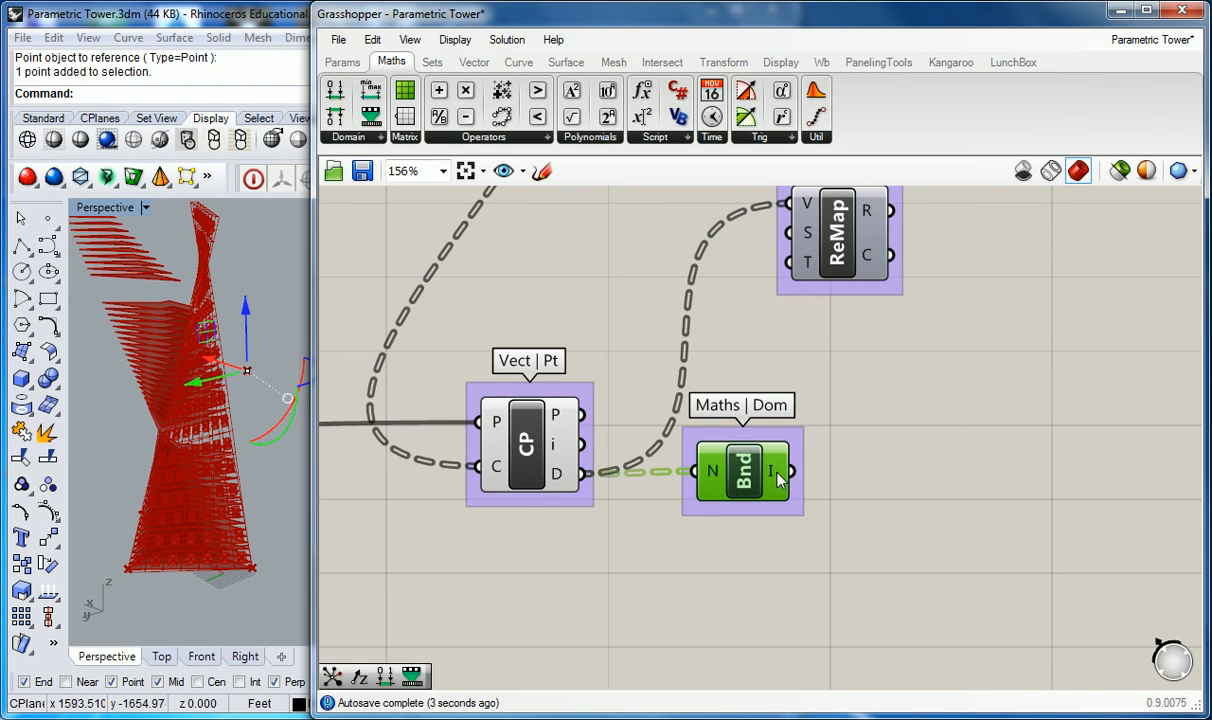
{"action": "mouse_move", "coordinate": [780, 480]}
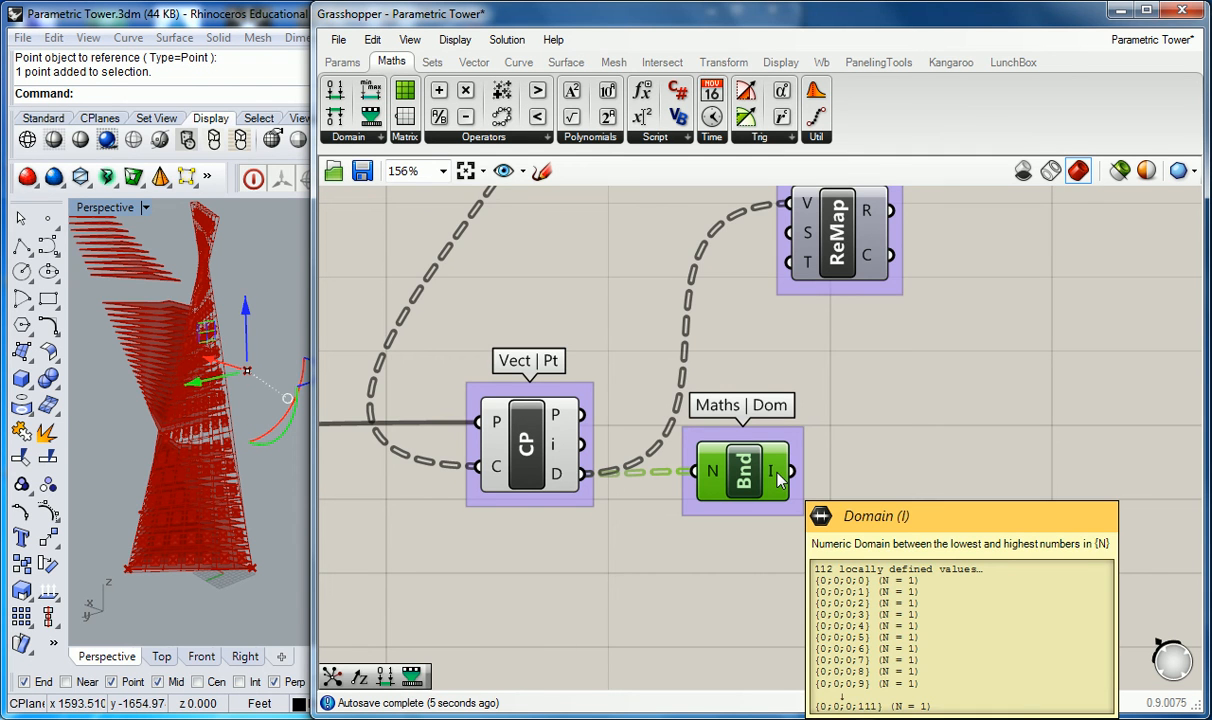
{"action": "scroll", "coordinate": [809, 431], "scroll_direction": "down", "scroll_amount": 3}
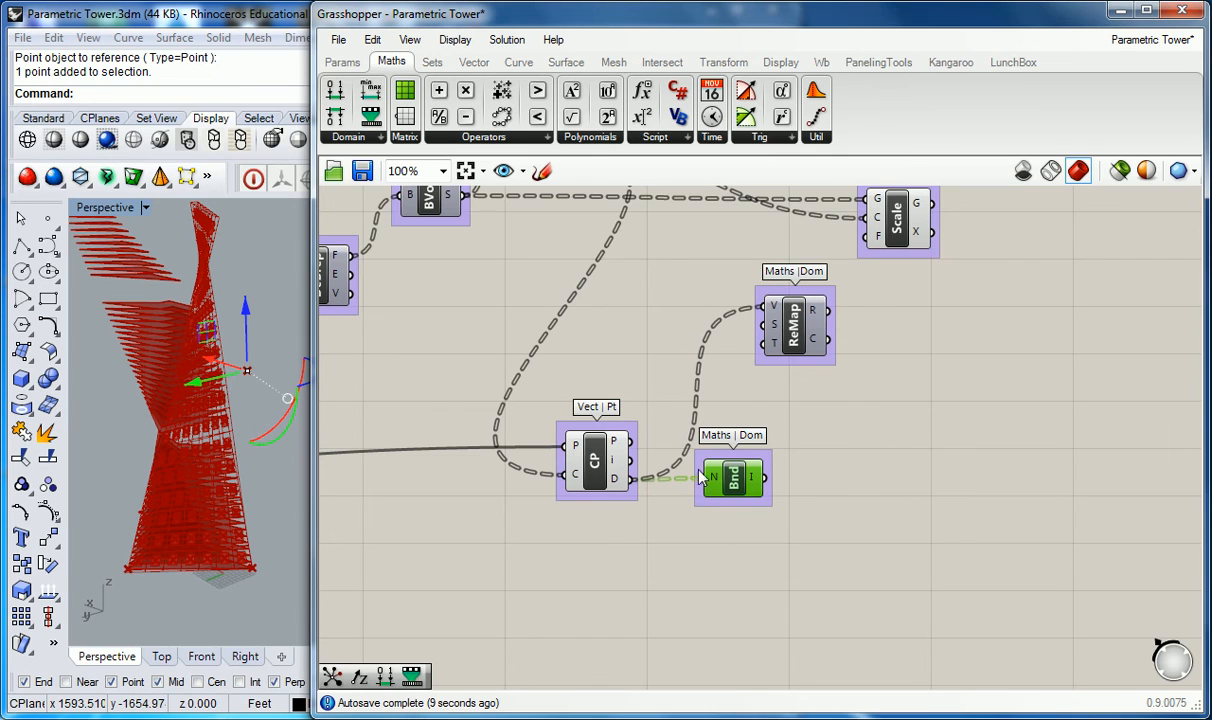
{"action": "left_click_drag", "start_coordinate": [733, 483], "coordinate": [748, 483]}
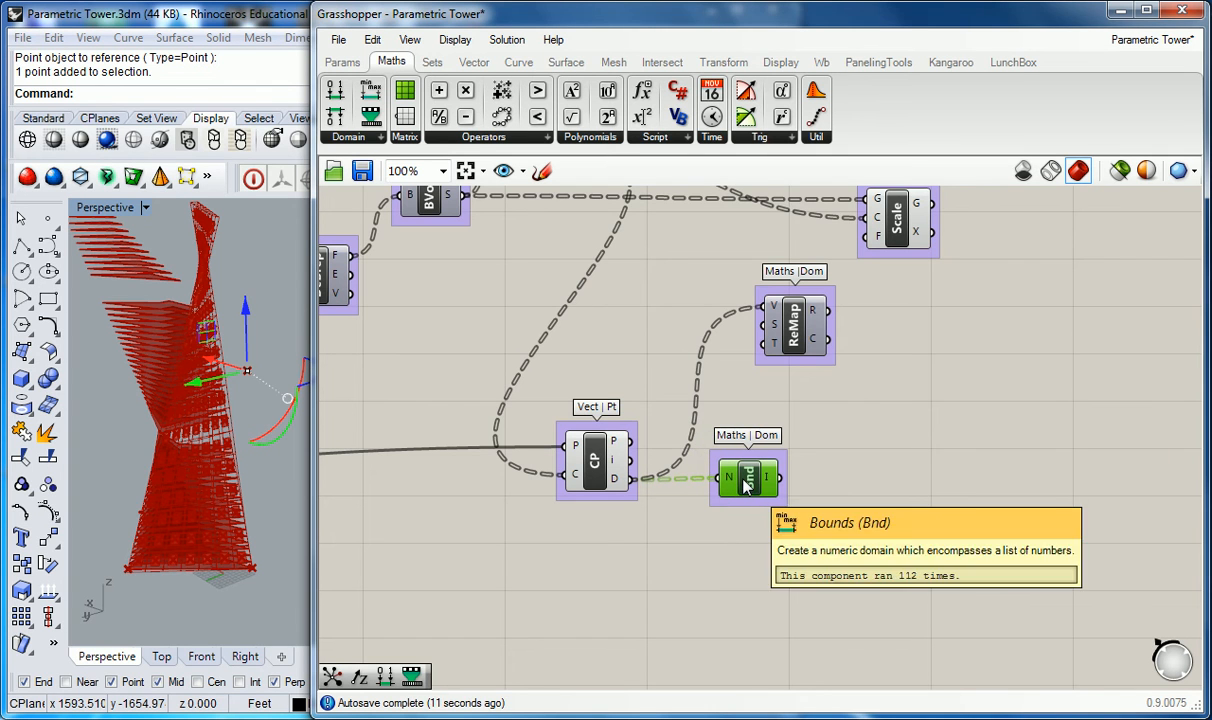
{"action": "mouse_move", "coordinate": [735, 484]}
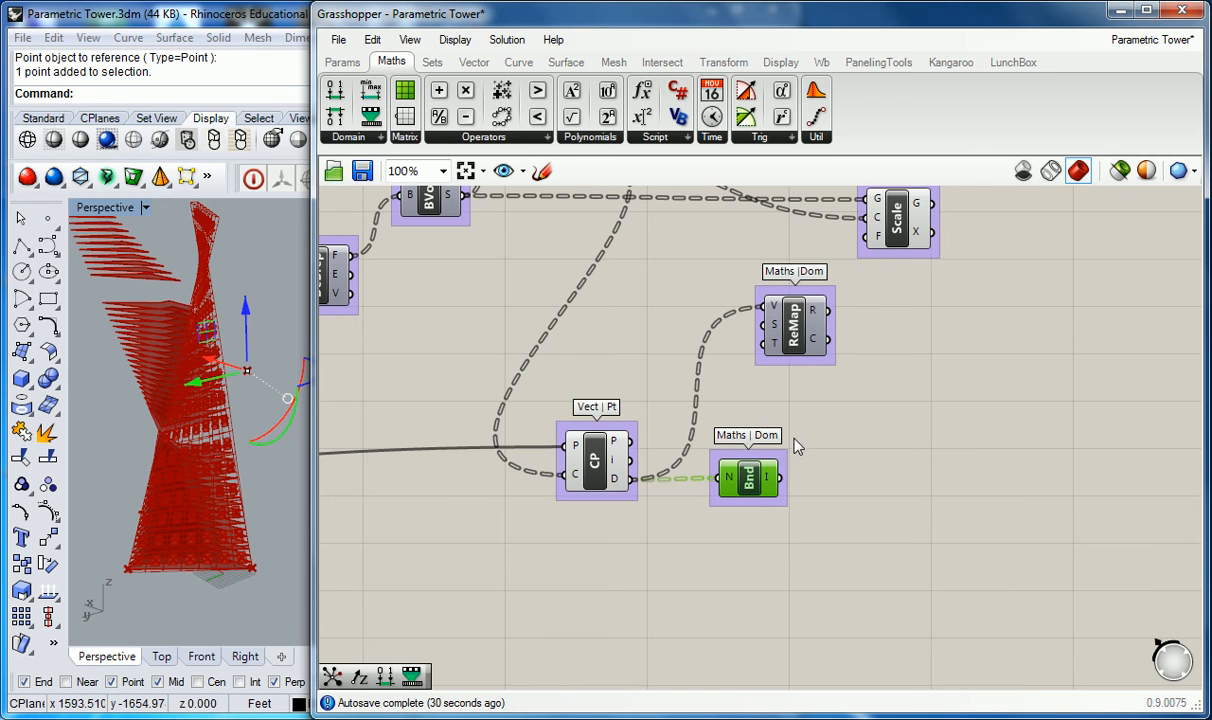
{"action": "mouse_move", "coordinate": [770, 478]}
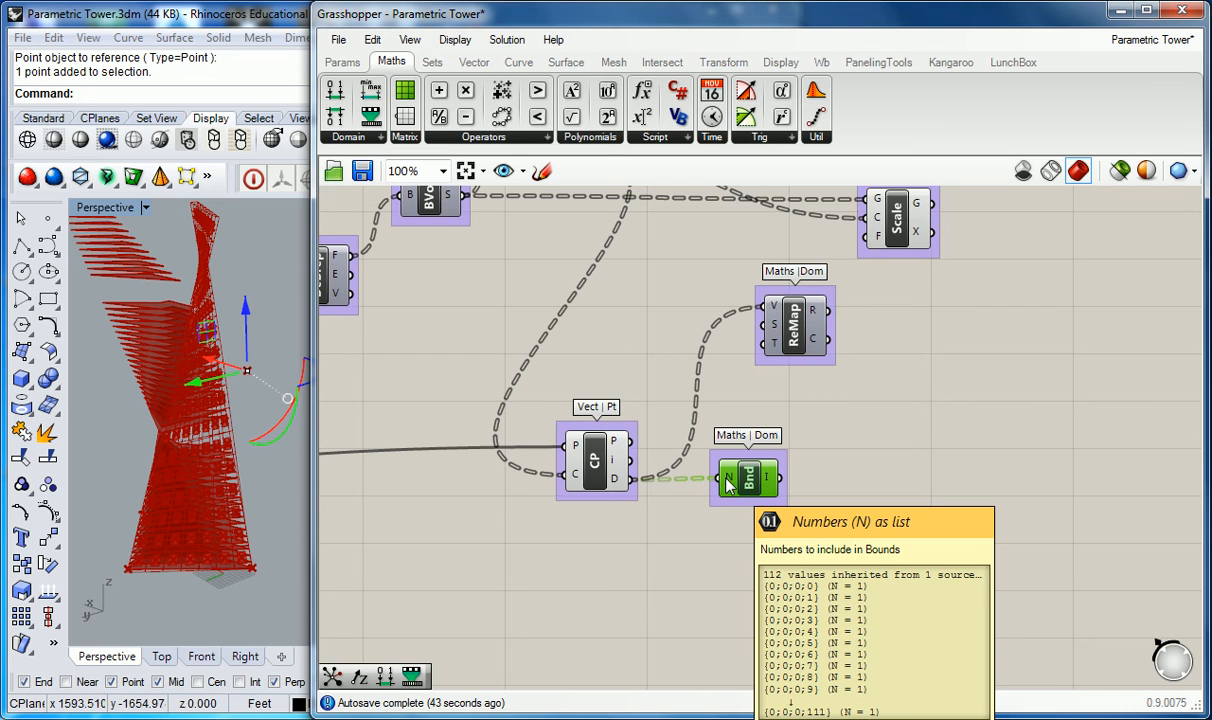
Flatten the Bounds component's N input and shift Bounds slightly away from Closest Point
{"action": "mouse_move", "coordinate": [617, 487]}
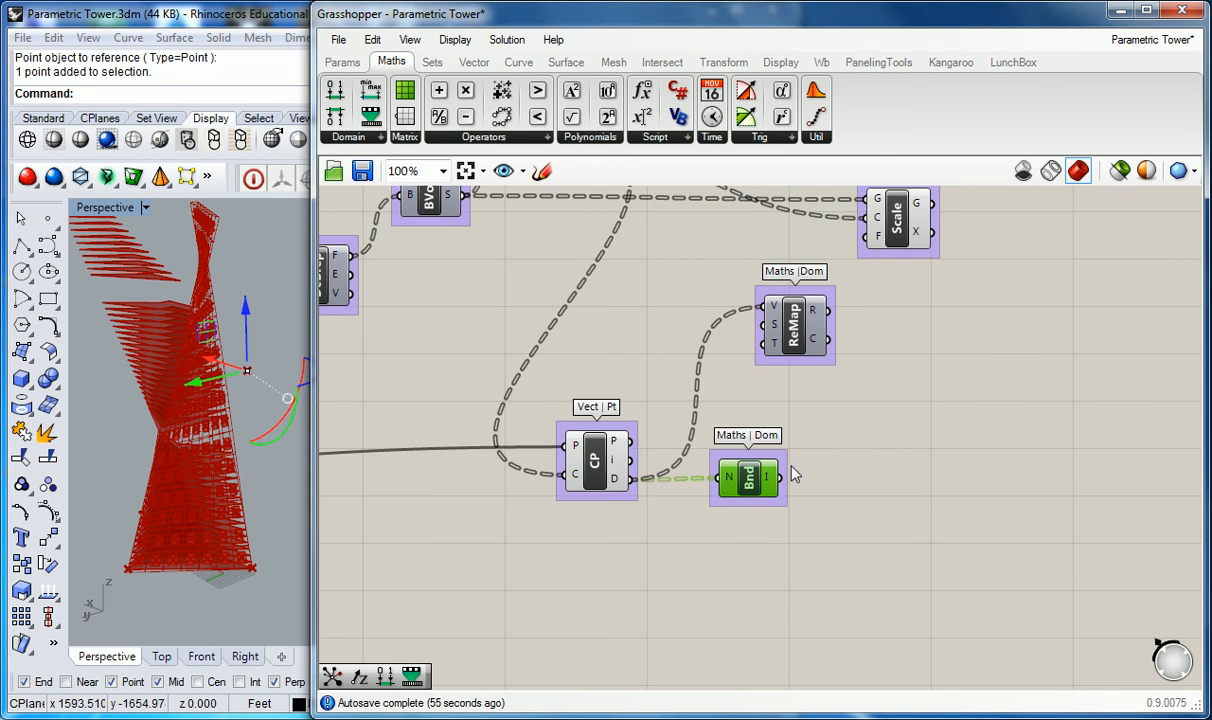
{"action": "left_click_drag", "start_coordinate": [781, 478], "coordinate": [786, 463]}
{"action": "right_click", "coordinate": [733, 479]}
{"action": "left_click", "coordinate": [770, 481]}
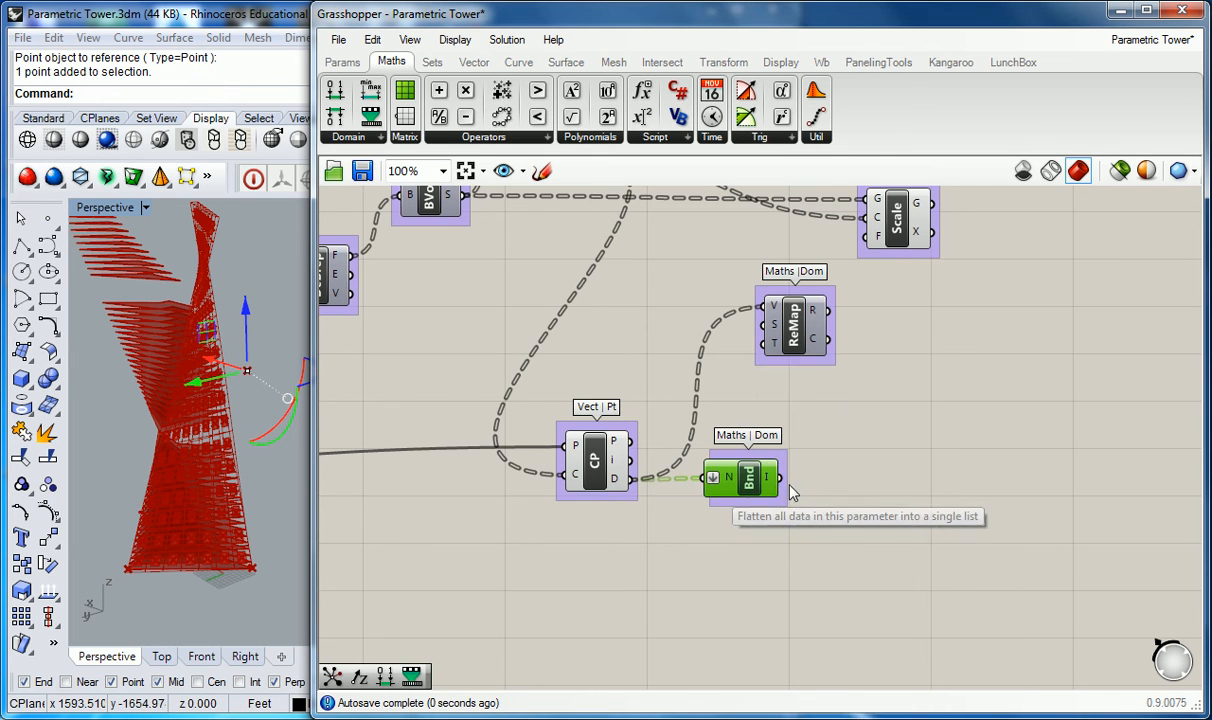
{"action": "mouse_move", "coordinate": [776, 481]}
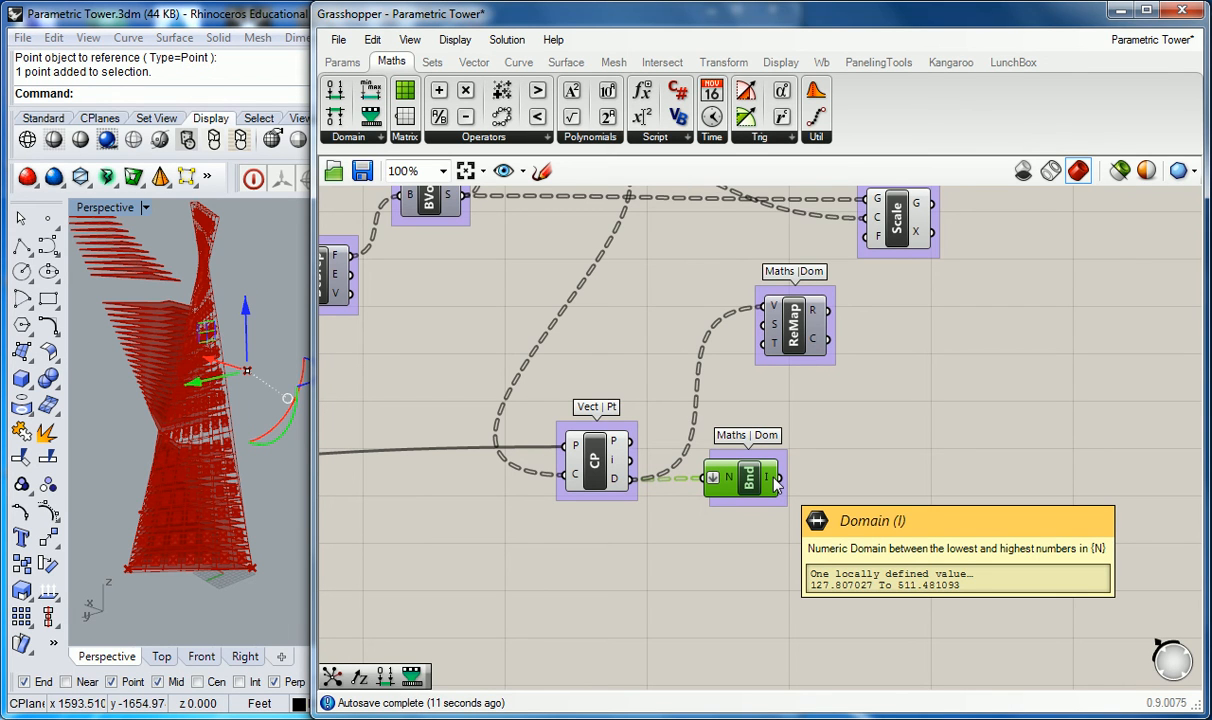
{"action": "left_click_drag", "start_coordinate": [755, 484], "coordinate": [768, 483]}
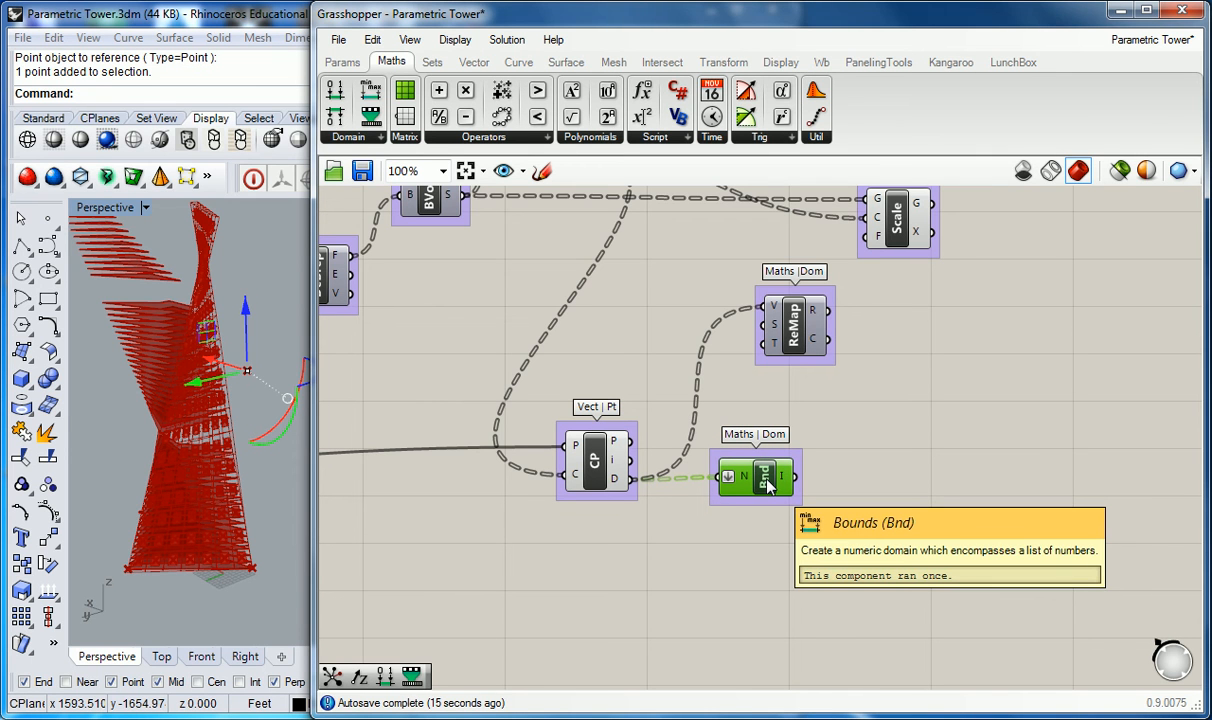
Place a panel below Bounds, feed it Closest Point's D output, and enlarge it to read the list of distances
{"action": "scroll", "coordinate": [766, 466], "scroll_direction": "down", "scroll_amount": 3}
{"action": "right_click_drag", "start_coordinate": [766, 466], "coordinate": [757, 402]}
{"action": "scroll", "coordinate": [774, 418], "scroll_direction": "up", "scroll_amount": 3}
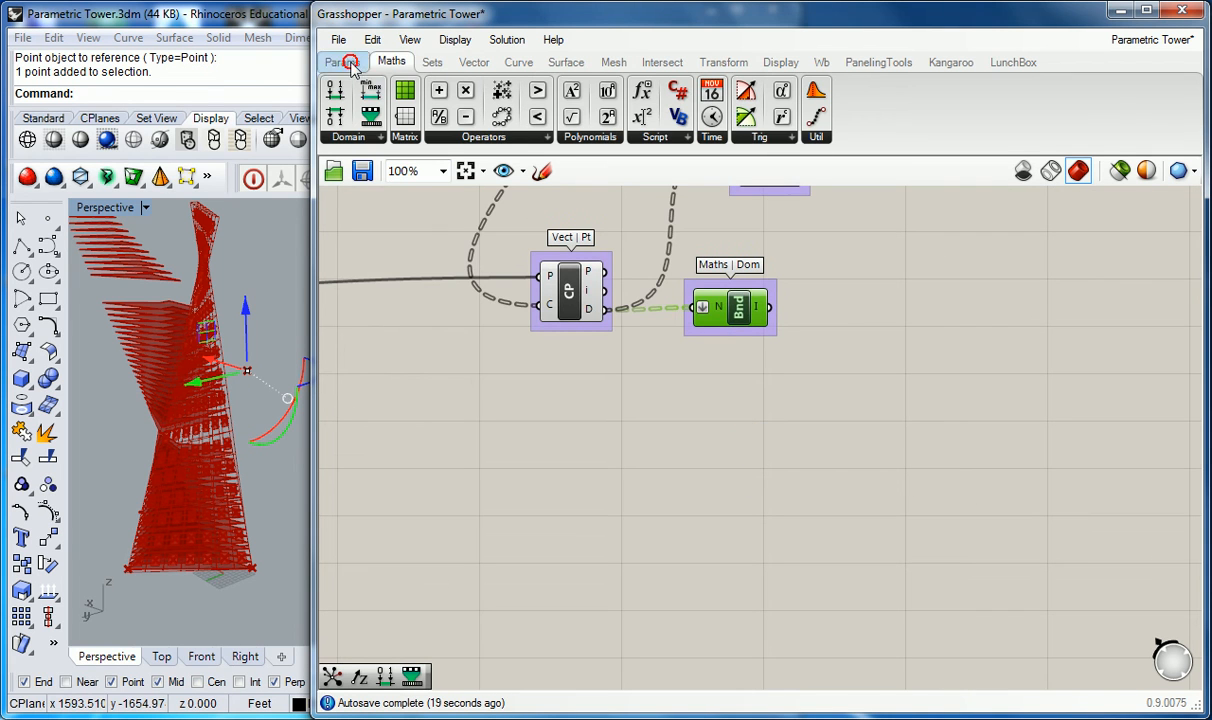
{"action": "left_click", "coordinate": [341, 62]}
{"action": "left_click_drag", "start_coordinate": [586, 118], "coordinate": [768, 438]}
{"action": "left_click", "coordinate": [643, 356]}
{"action": "left_click_drag", "start_coordinate": [606, 310], "coordinate": [687, 447]}
{"action": "scroll", "coordinate": [698, 466], "scroll_direction": "down", "scroll_amount": 4}
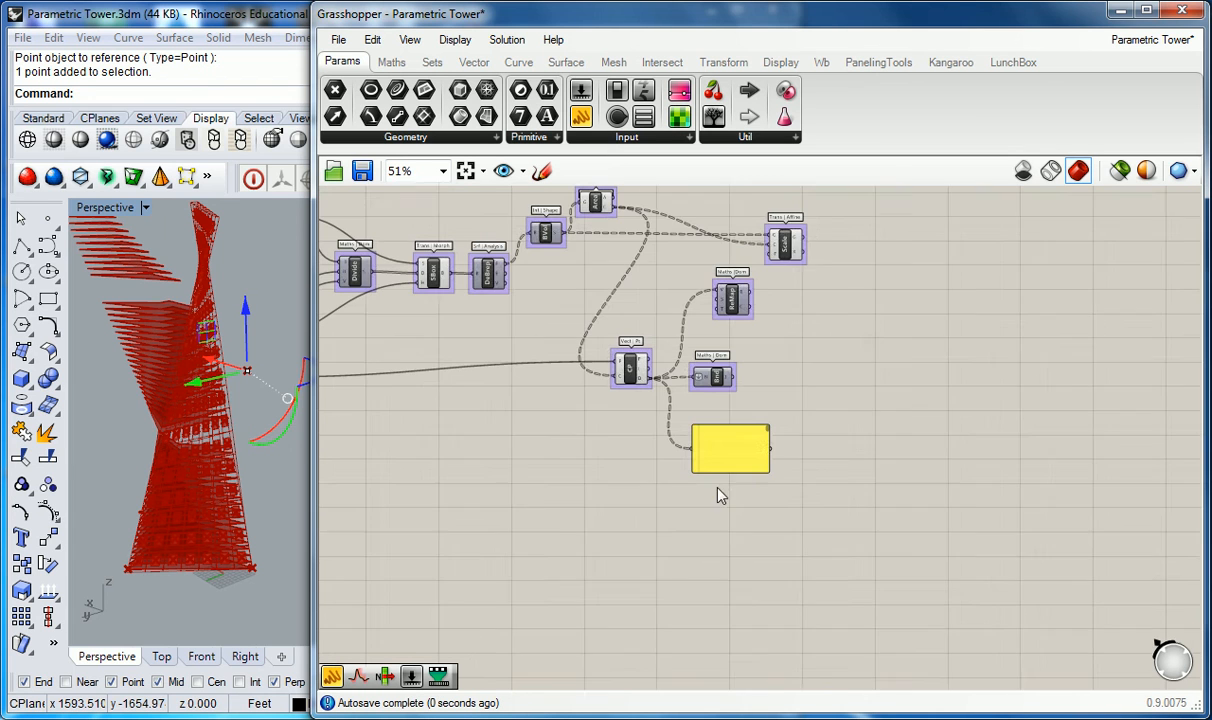
{"action": "scroll", "coordinate": [766, 480], "scroll_direction": "up", "scroll_amount": 4}
{"action": "left_click_drag", "start_coordinate": [761, 474], "coordinate": [770, 642]}
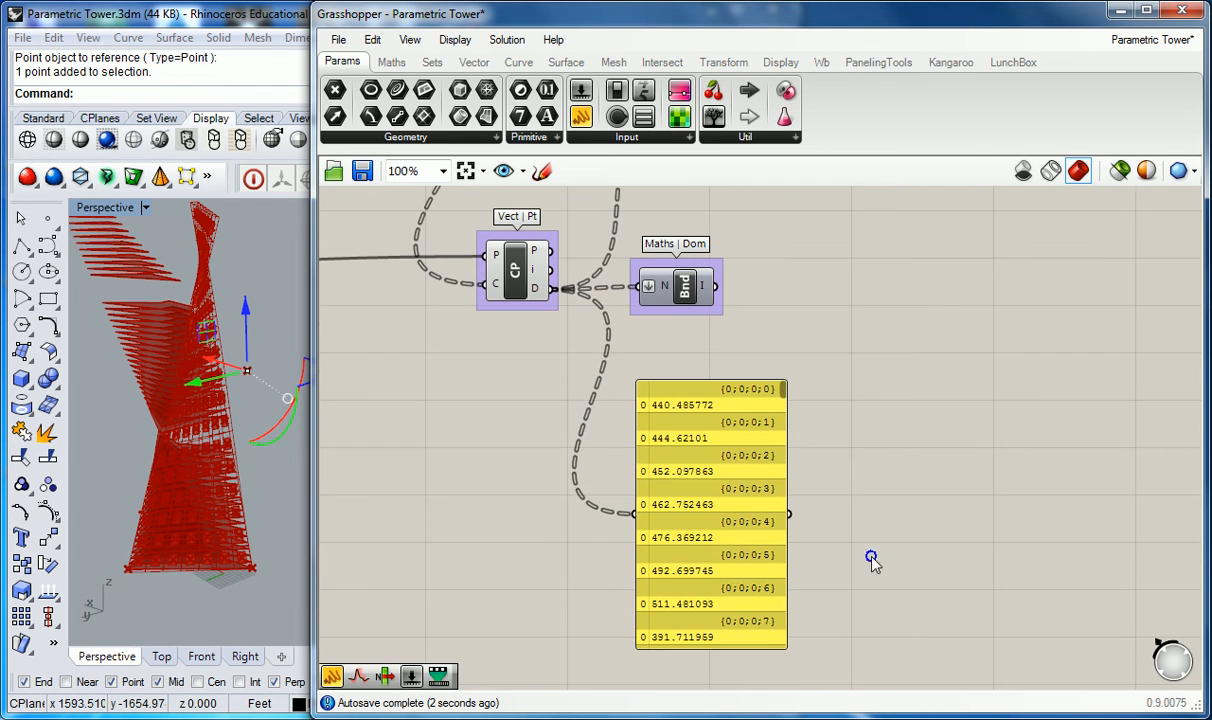
{"action": "right_click_drag", "start_coordinate": [729, 488], "coordinate": [755, 388]}
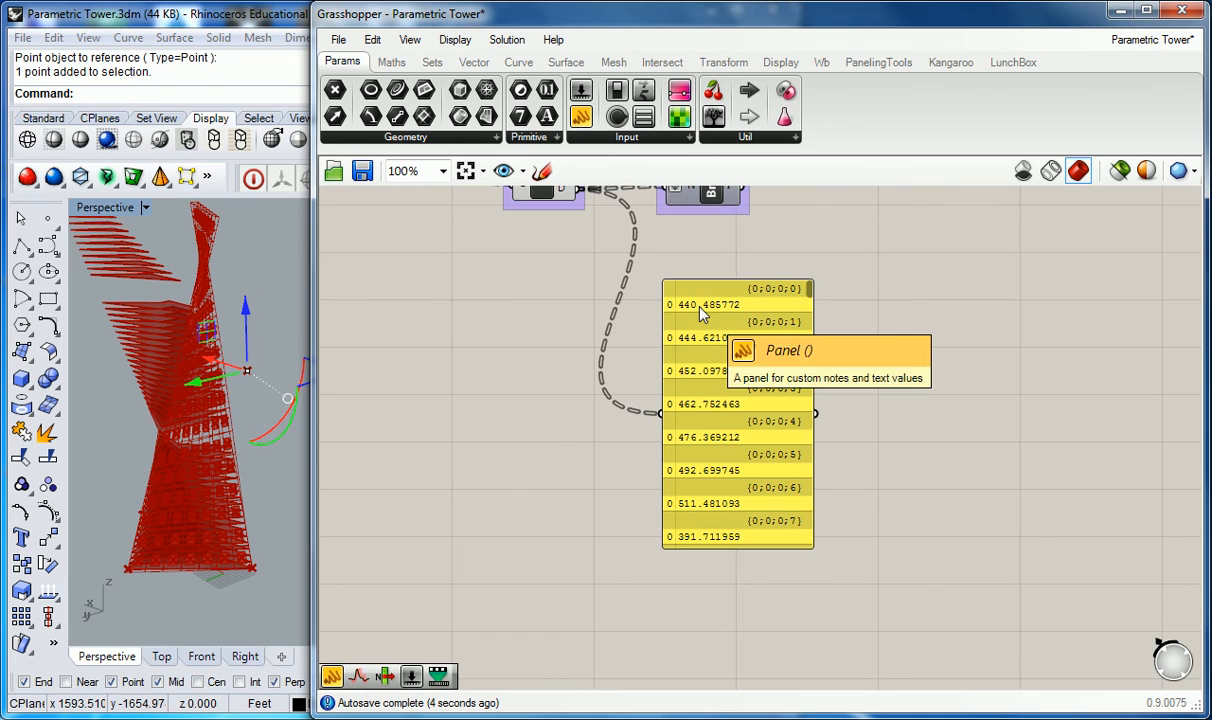
{"action": "scroll", "coordinate": [700, 312], "scroll_direction": "up", "scroll_amount": 1}
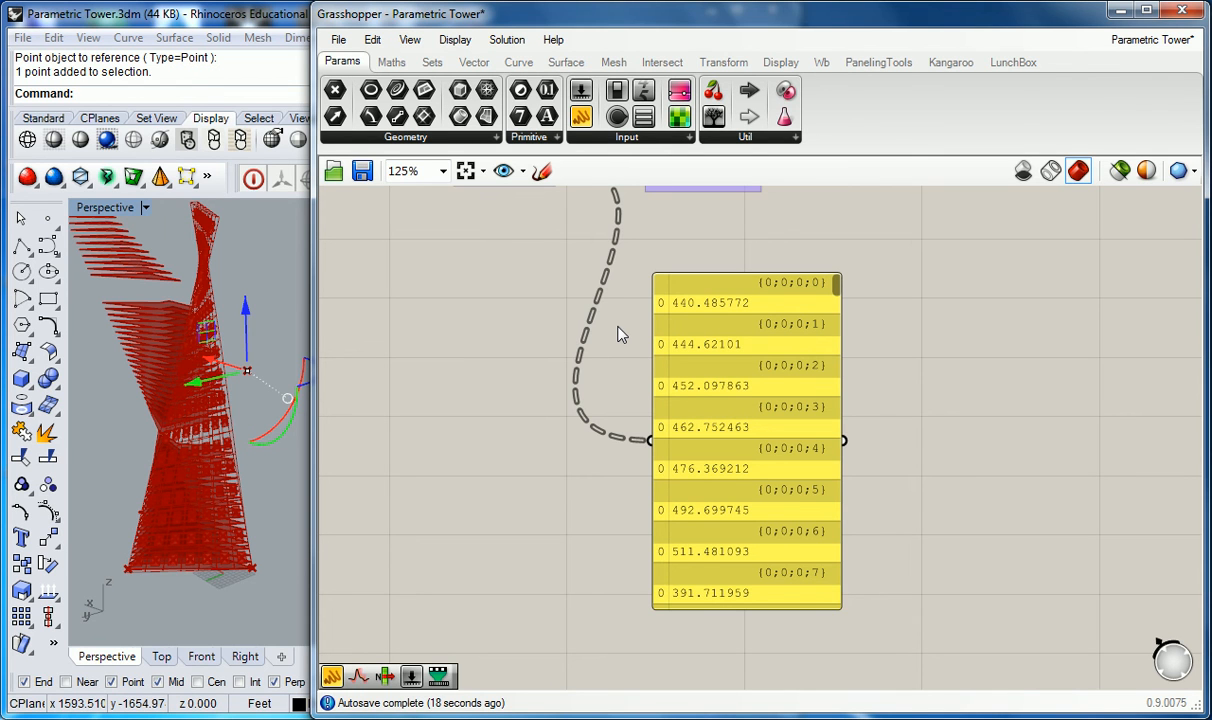
{"action": "right_click_drag", "start_coordinate": [711, 224], "coordinate": [683, 236]}
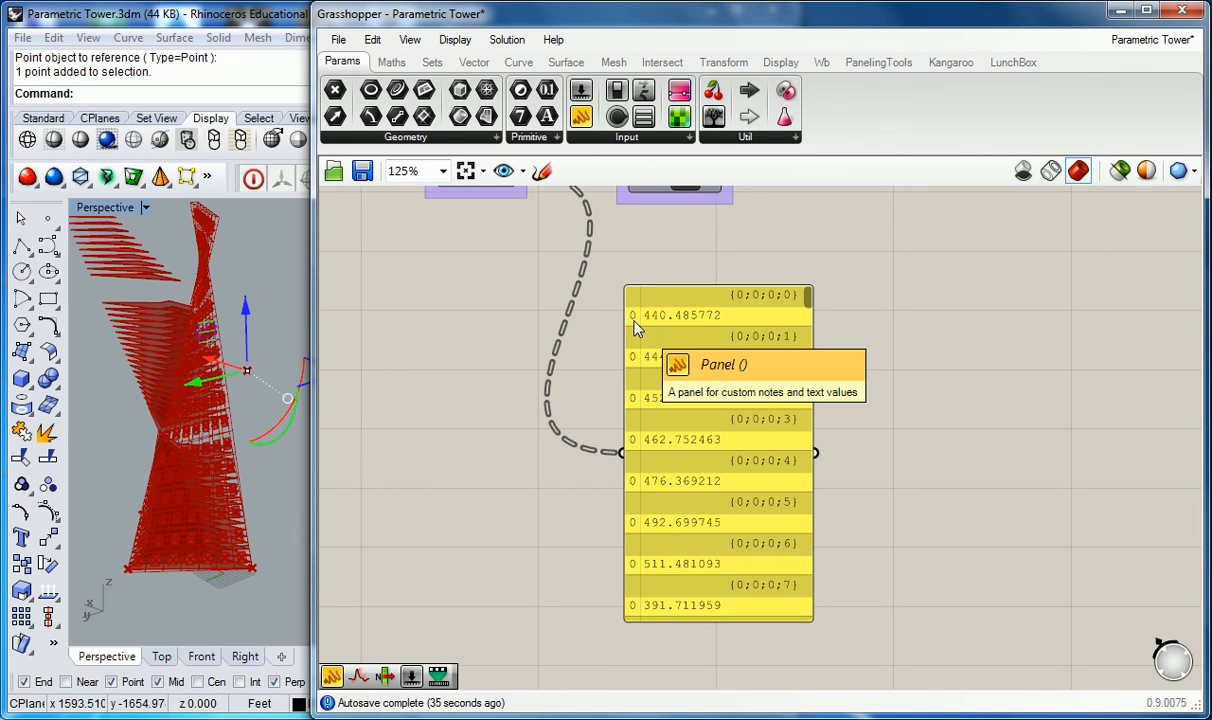
Place another panel below the Height slider and feed it the F output of the first Deconstruct Brep to read its faces
{"action": "scroll", "coordinate": [636, 328], "scroll_direction": "down", "scroll_amount": 5}
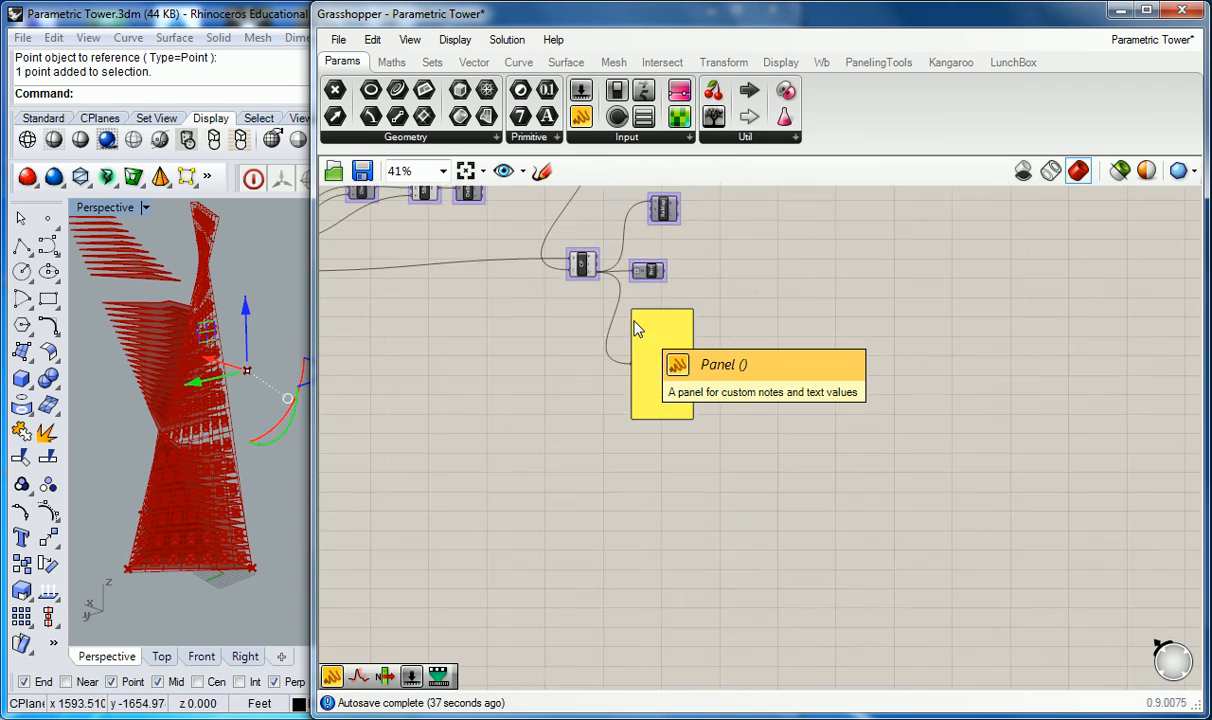
{"action": "right_click_drag", "start_coordinate": [510, 296], "coordinate": [895, 412]}
{"action": "scroll", "coordinate": [706, 334], "scroll_direction": "up", "scroll_amount": 2}
{"action": "right_click_drag", "start_coordinate": [651, 284], "coordinate": [682, 289]}
{"action": "left_click_drag", "start_coordinate": [580, 117], "coordinate": [705, 372]}
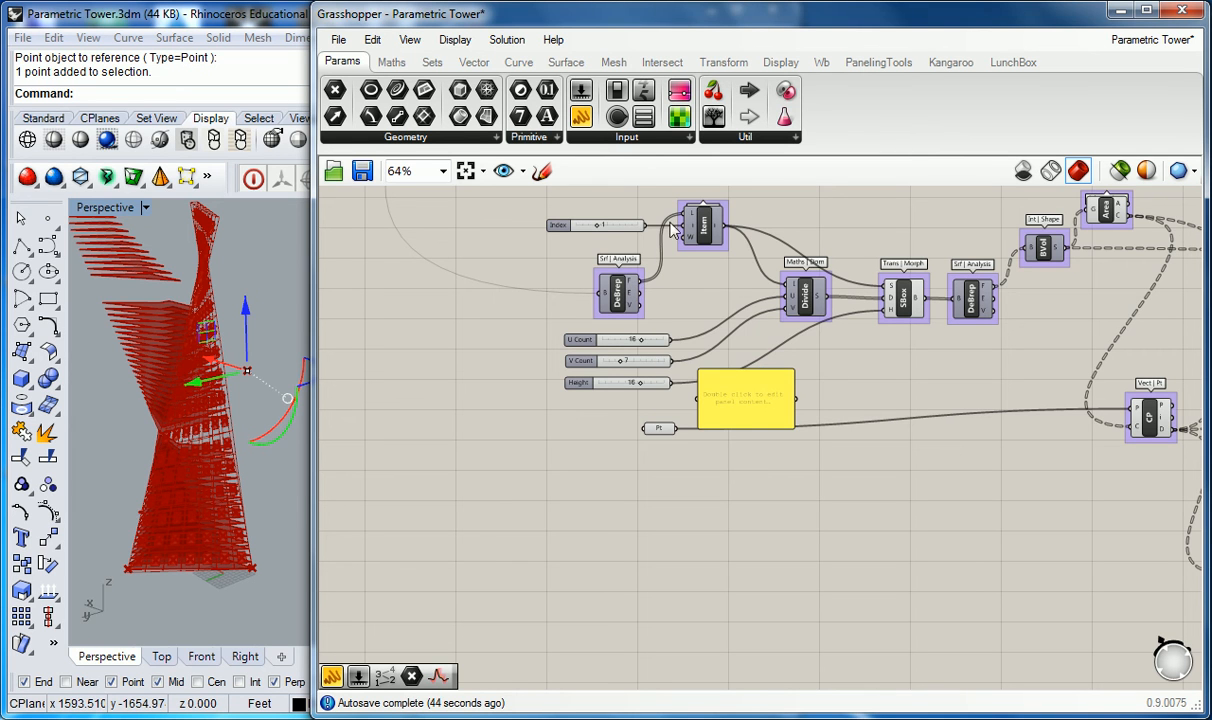
{"action": "left_click_drag", "start_coordinate": [644, 288], "coordinate": [804, 526]}
{"action": "scroll", "coordinate": [804, 526], "scroll_direction": "up", "scroll_amount": 4}
{"action": "right_click_drag", "start_coordinate": [804, 526], "coordinate": [667, 430]}
{"action": "scroll", "coordinate": [631, 425], "scroll_direction": "up", "scroll_amount": 2}
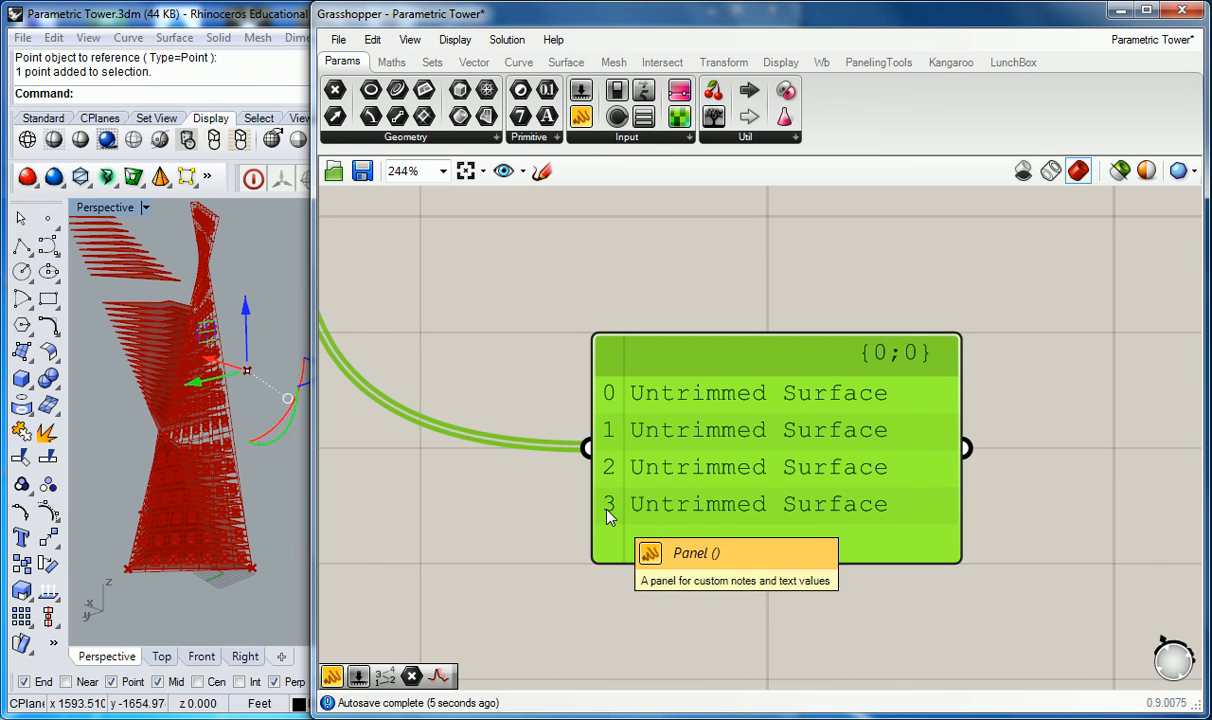
Delete the panel listing the faces and the panel listing the distances
{"action": "scroll", "coordinate": [623, 455], "scroll_direction": "down", "scroll_amount": 3}
{"action": "scroll", "coordinate": [658, 420], "scroll_direction": "down", "scroll_amount": 5}
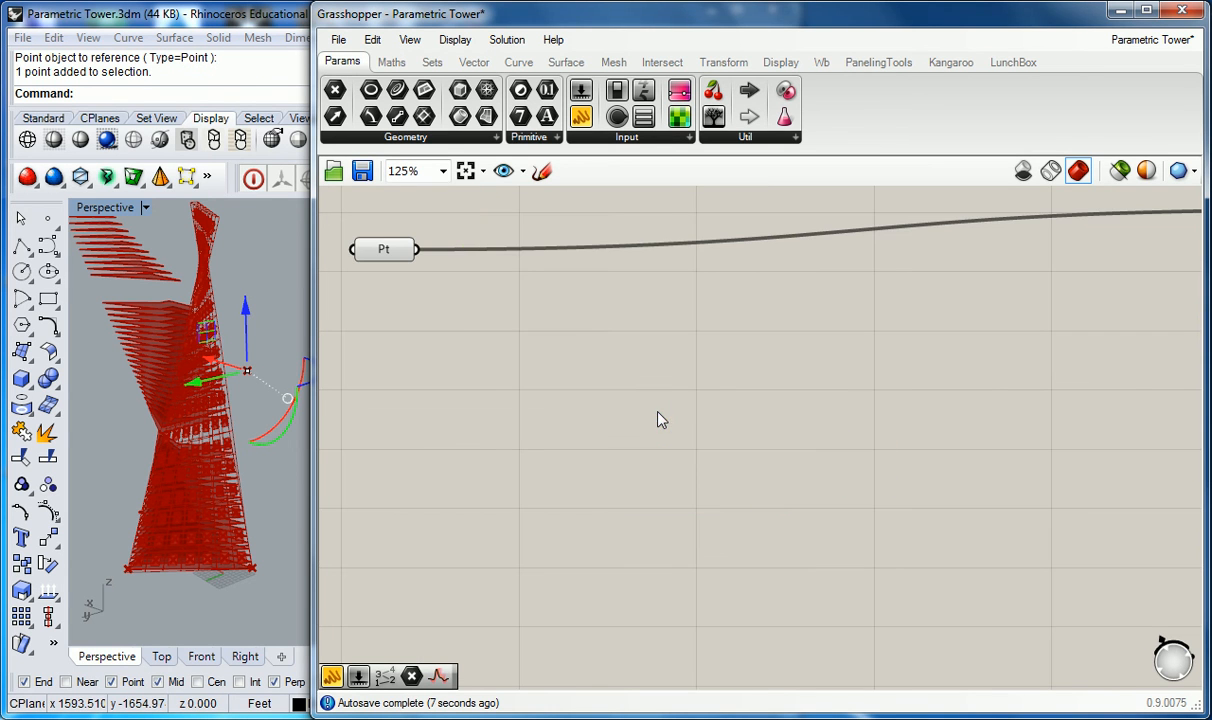
{"action": "scroll", "coordinate": [832, 430], "scroll_direction": "up", "scroll_amount": 5}
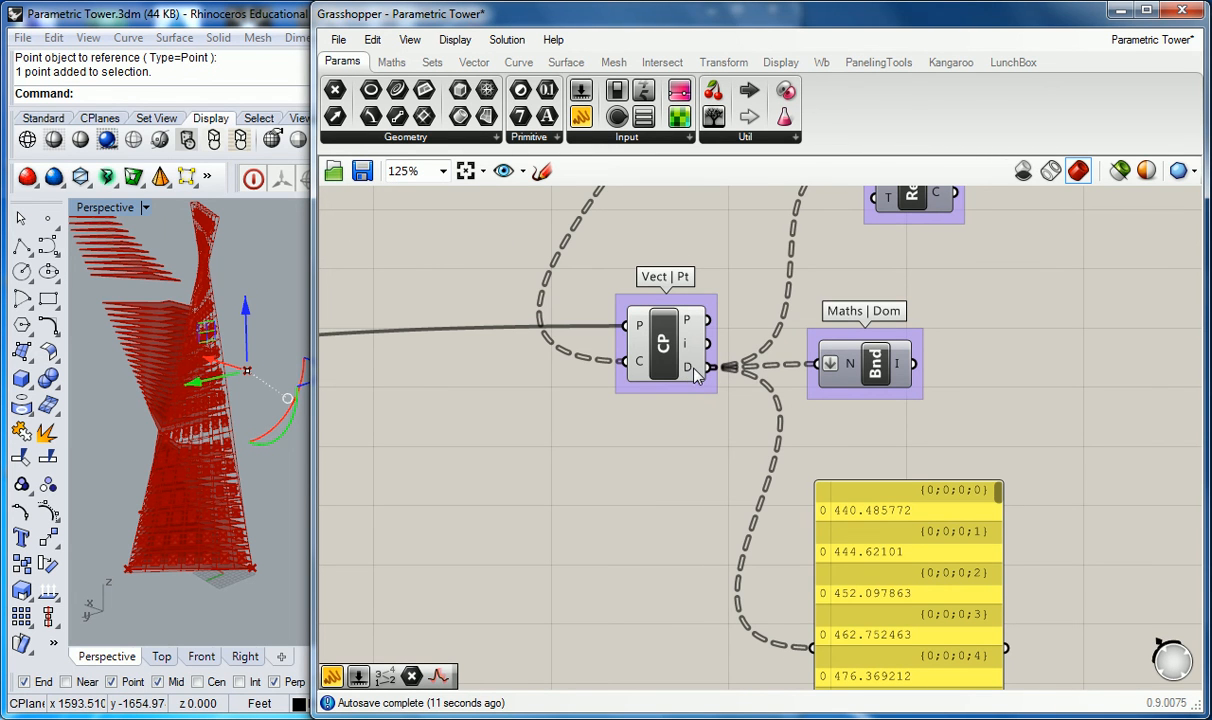
{"action": "mouse_move", "coordinate": [696, 372]}
{"action": "left_click", "coordinate": [882, 498]}
{"action": "key", "text": "Delete"}
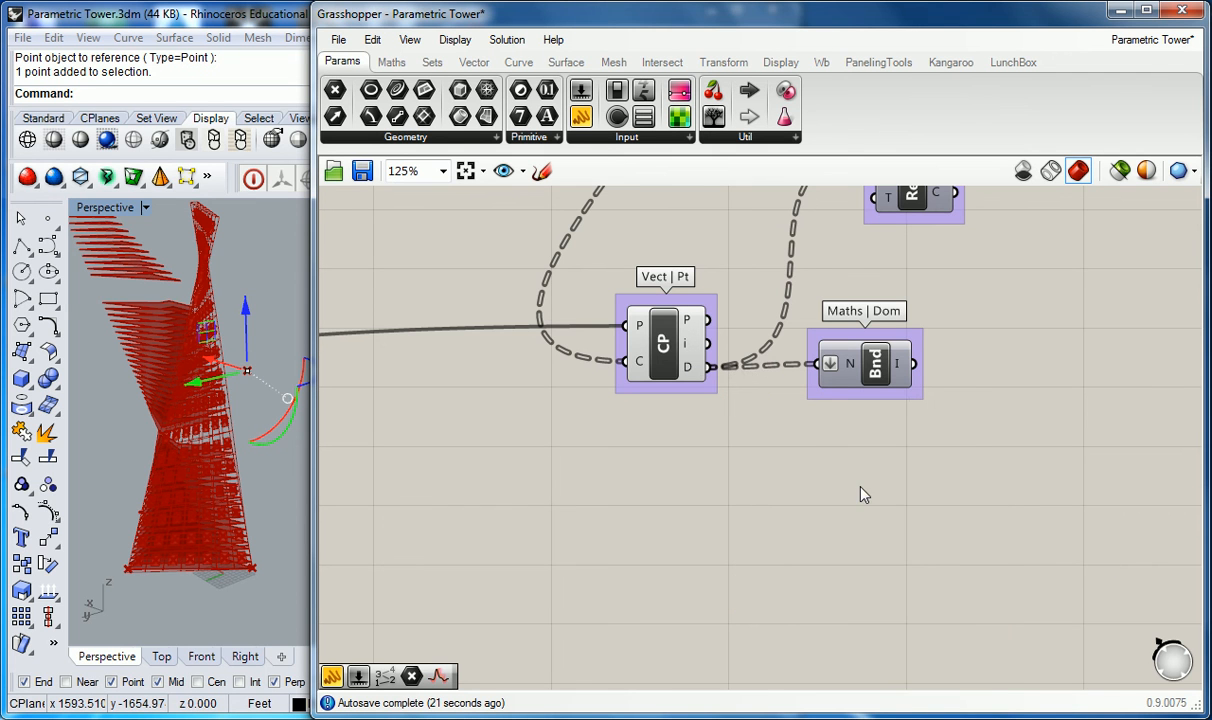
Nudge Remap Numbers slightly and connect Bounds' I output to its S input
{"action": "scroll", "coordinate": [860, 490], "scroll_direction": "down", "scroll_amount": 4}
{"action": "scroll", "coordinate": [760, 340], "scroll_direction": "up", "scroll_amount": 2}
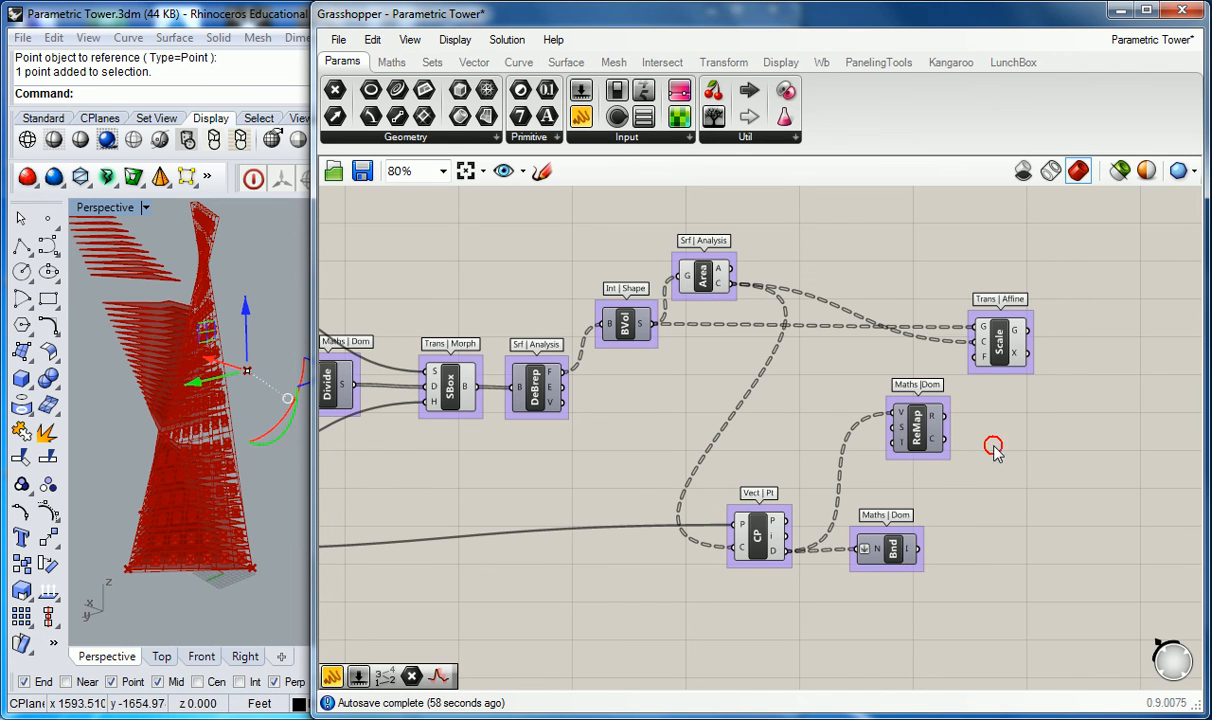
{"action": "scroll", "coordinate": [922, 537], "scroll_direction": "up", "scroll_amount": 3}
{"action": "right_click_drag", "start_coordinate": [965, 478], "coordinate": [929, 482]}
{"action": "left_click_drag", "start_coordinate": [887, 352], "coordinate": [896, 354]}
{"action": "right_click_drag", "start_coordinate": [934, 421], "coordinate": [967, 426]}
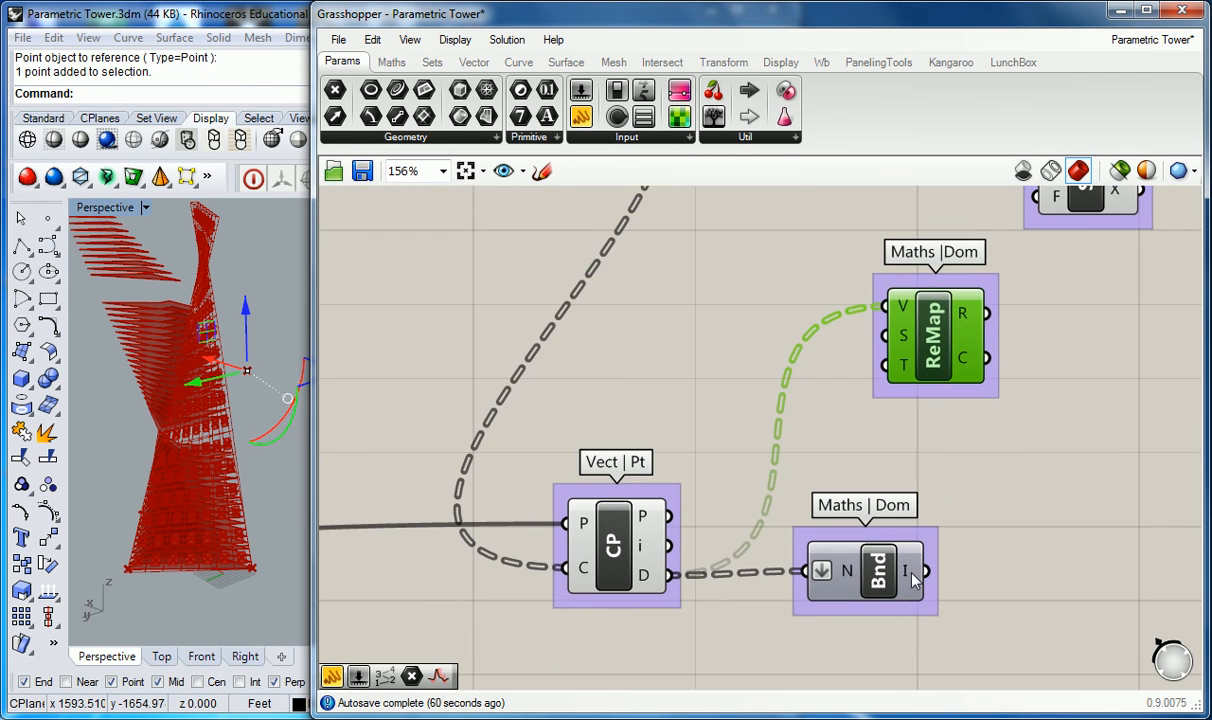
{"action": "mouse_move", "coordinate": [912, 580]}
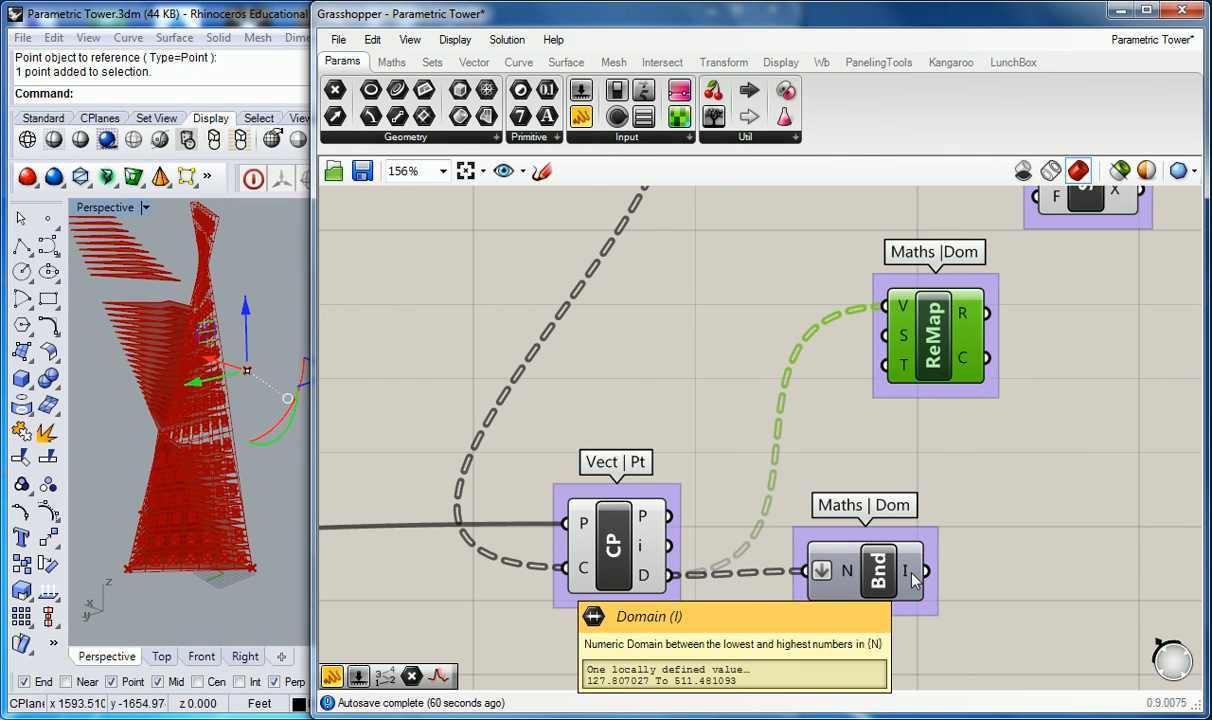
{"action": "scroll", "coordinate": [912, 580], "scroll_direction": "down", "scroll_amount": 3}
{"action": "mouse_move", "coordinate": [910, 456]}
{"action": "left_click_drag", "start_coordinate": [910, 456], "coordinate": [918, 571]}
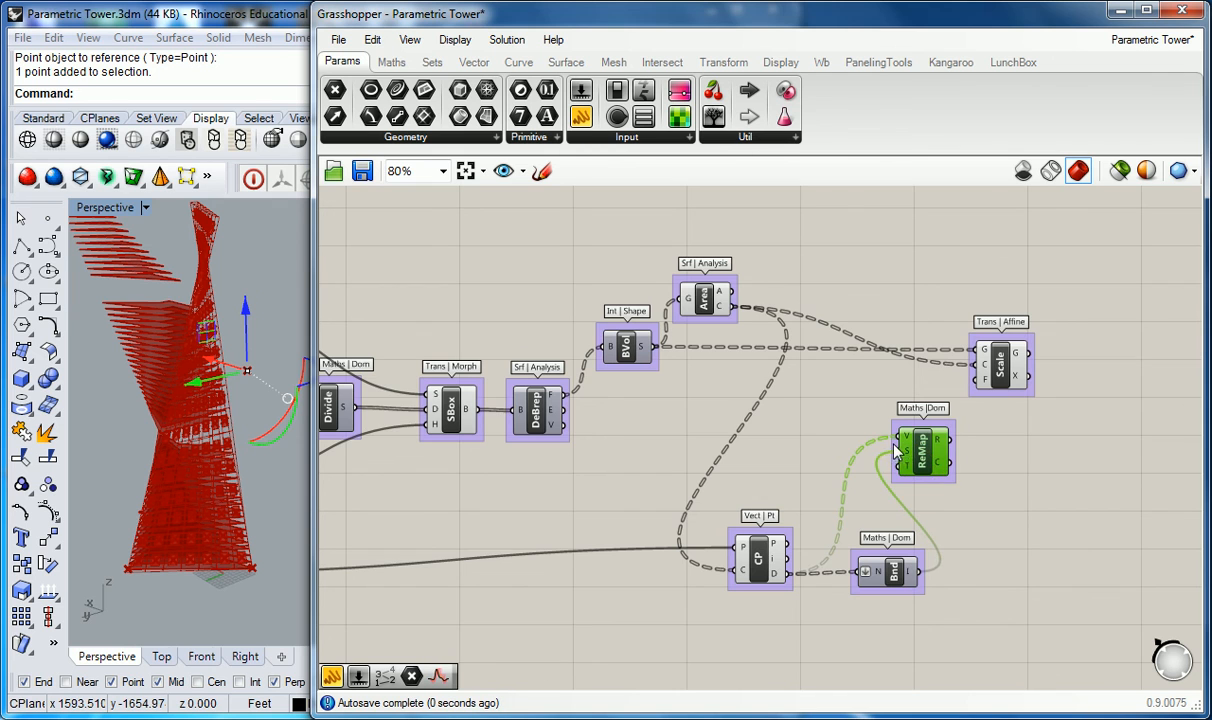
Move Scale farther from Remap Numbers and connect Remap Numbers' R output to Scale's F input
{"action": "scroll", "coordinate": [897, 450], "scroll_direction": "up", "scroll_amount": 3}
{"action": "mouse_move", "coordinate": [904, 452]}
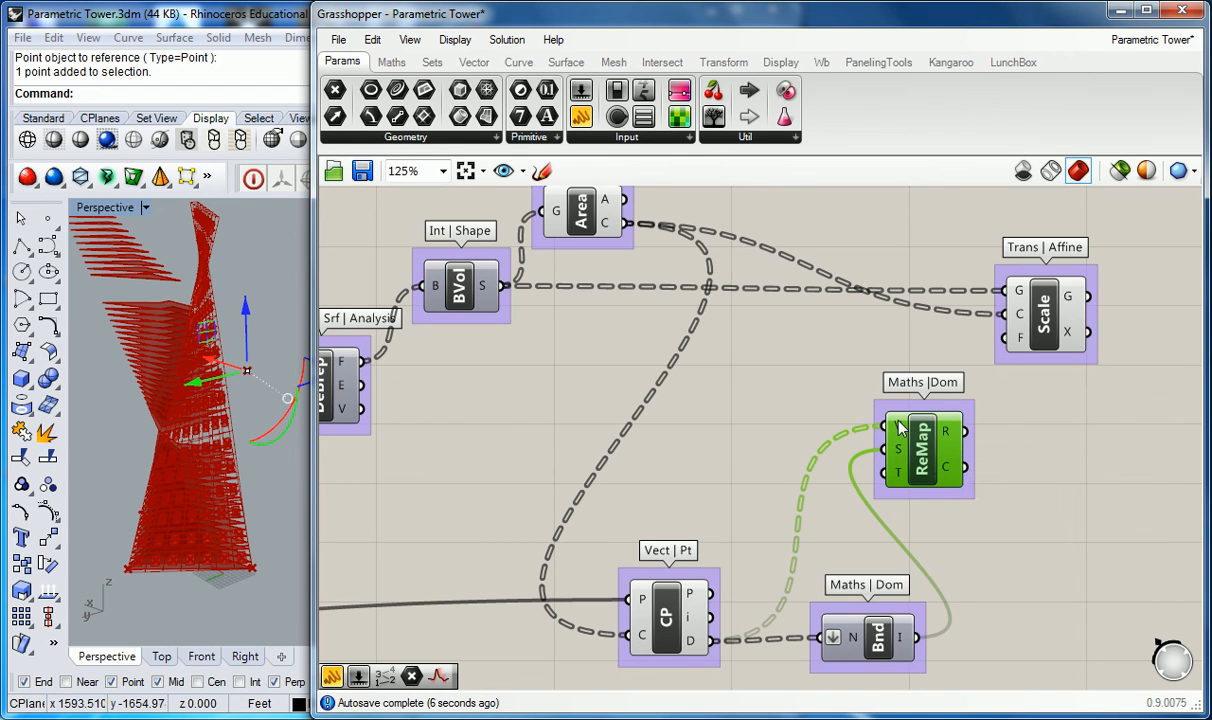
{"action": "mouse_move", "coordinate": [899, 428]}
{"action": "mouse_move", "coordinate": [900, 479]}
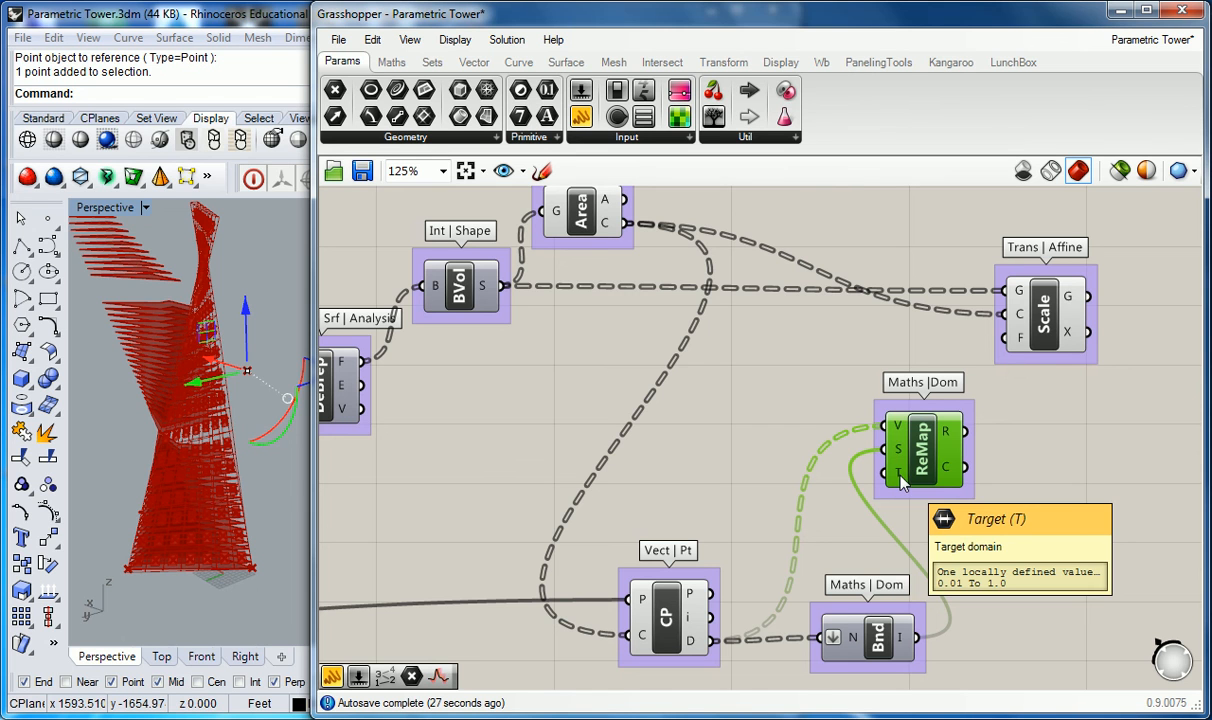
{"action": "right_click_drag", "start_coordinate": [1035, 405], "coordinate": [967, 406]}
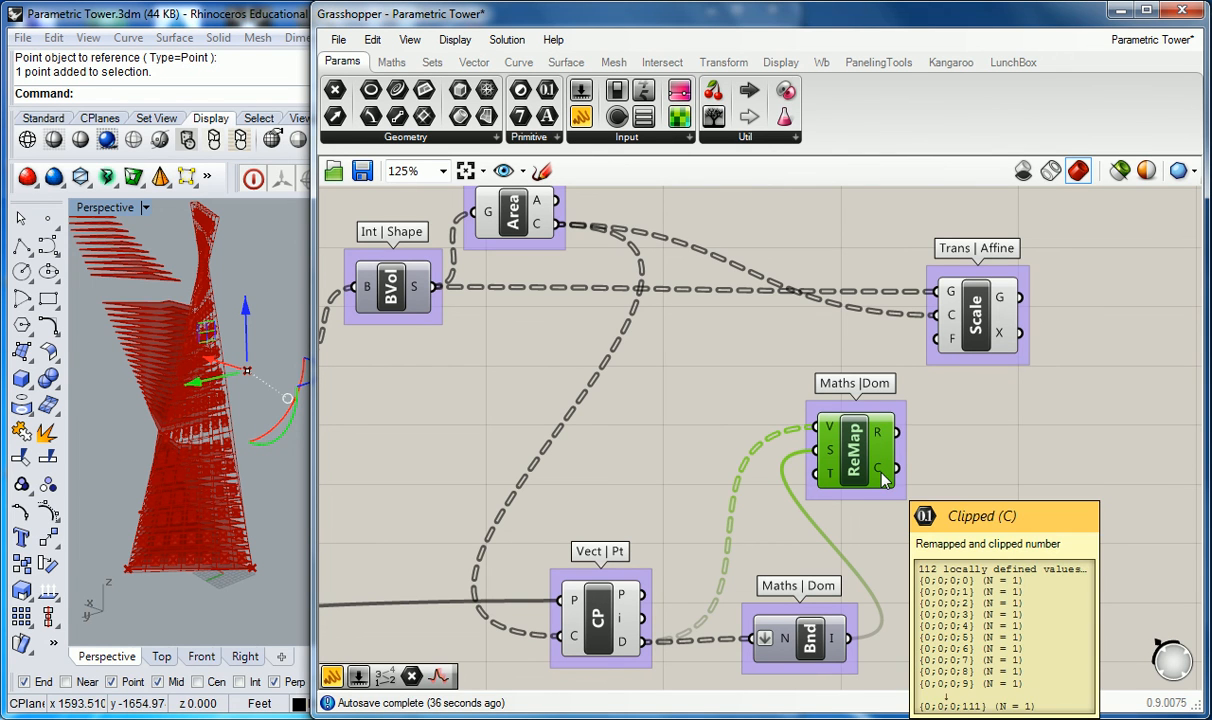
{"action": "right_click_drag", "start_coordinate": [883, 480], "coordinate": [770, 500]}
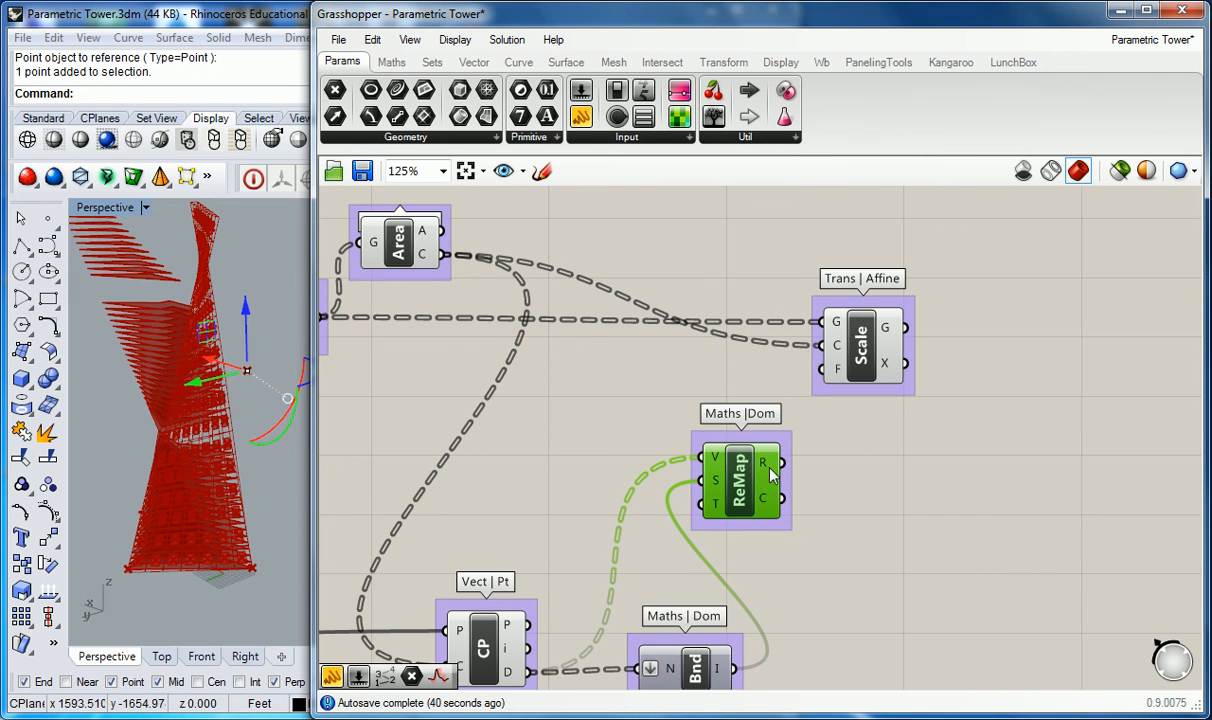
{"action": "mouse_move", "coordinate": [770, 462]}
{"action": "left_click_drag", "start_coordinate": [860, 345], "coordinate": [938, 350]}
{"action": "left_click", "coordinate": [841, 400]}
{"action": "mouse_move", "coordinate": [768, 467]}
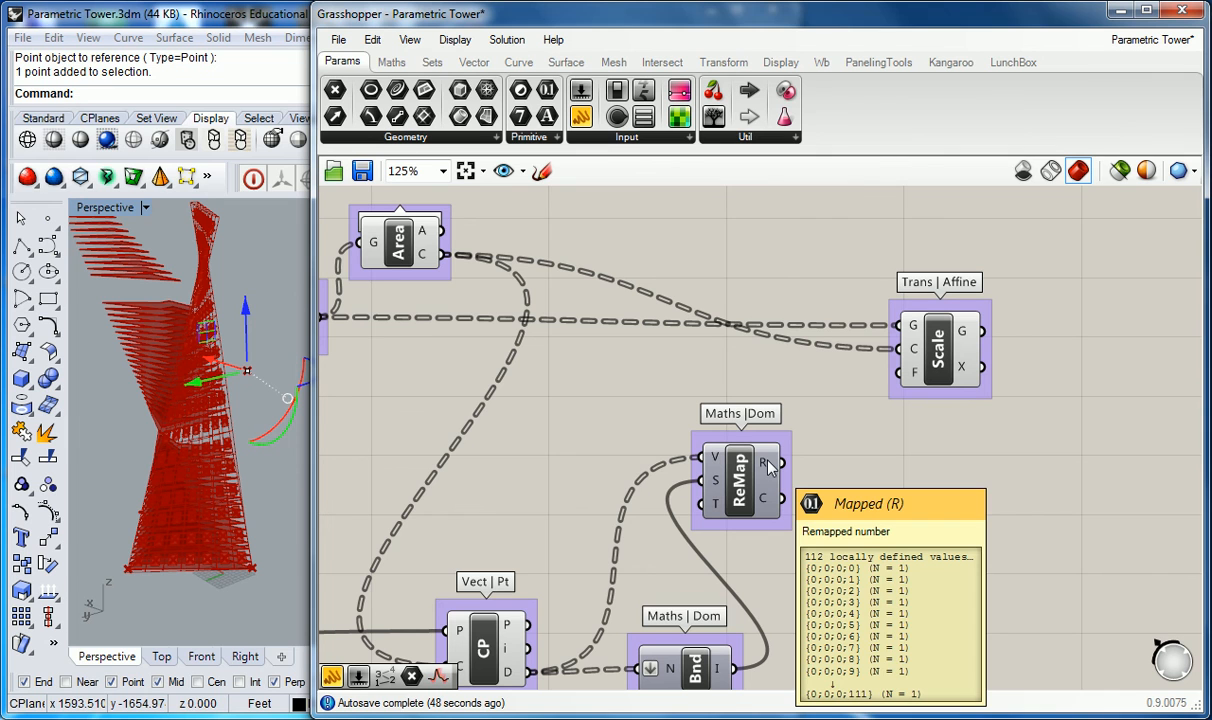
{"action": "left_click_drag", "start_coordinate": [768, 467], "coordinate": [907, 373]}
Narrow the Grasshopper window to expose more of the Perspective viewport with the tower
{"action": "right_click_drag", "start_coordinate": [280, 516], "coordinate": [235, 487]}
{"action": "right_click_drag", "start_coordinate": [243, 366], "coordinate": [187, 438]}
{"action": "scroll", "coordinate": [688, 303], "scroll_direction": "down", "scroll_amount": 5}
{"action": "scroll", "coordinate": [744, 262], "scroll_direction": "up", "scroll_amount": 3}
{"action": "right_click_drag", "start_coordinate": [820, 285], "coordinate": [852, 276]}
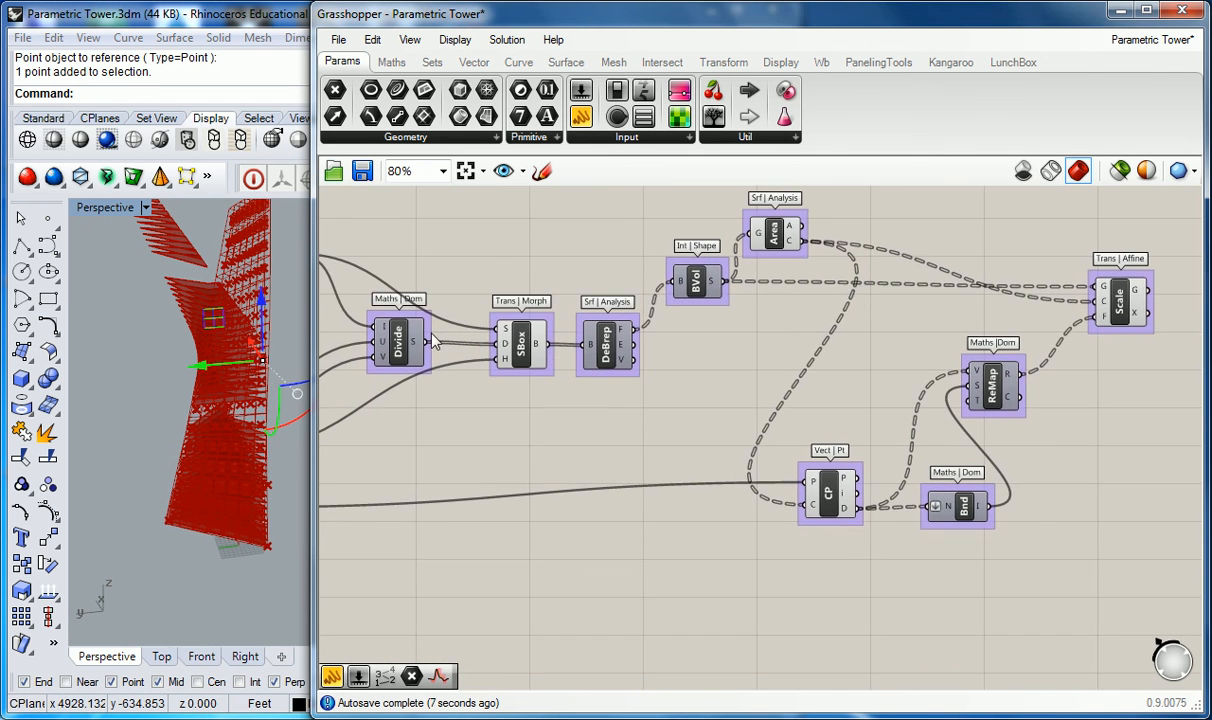
{"action": "left_click_drag", "start_coordinate": [313, 318], "coordinate": [716, 318]}
{"action": "right_click_drag", "start_coordinate": [498, 423], "coordinate": [582, 358], "text": "shift"}
{"action": "scroll", "coordinate": [280, 363], "scroll_direction": "up", "scroll_amount": 5}
{"action": "left_click", "coordinate": [439, 419]}
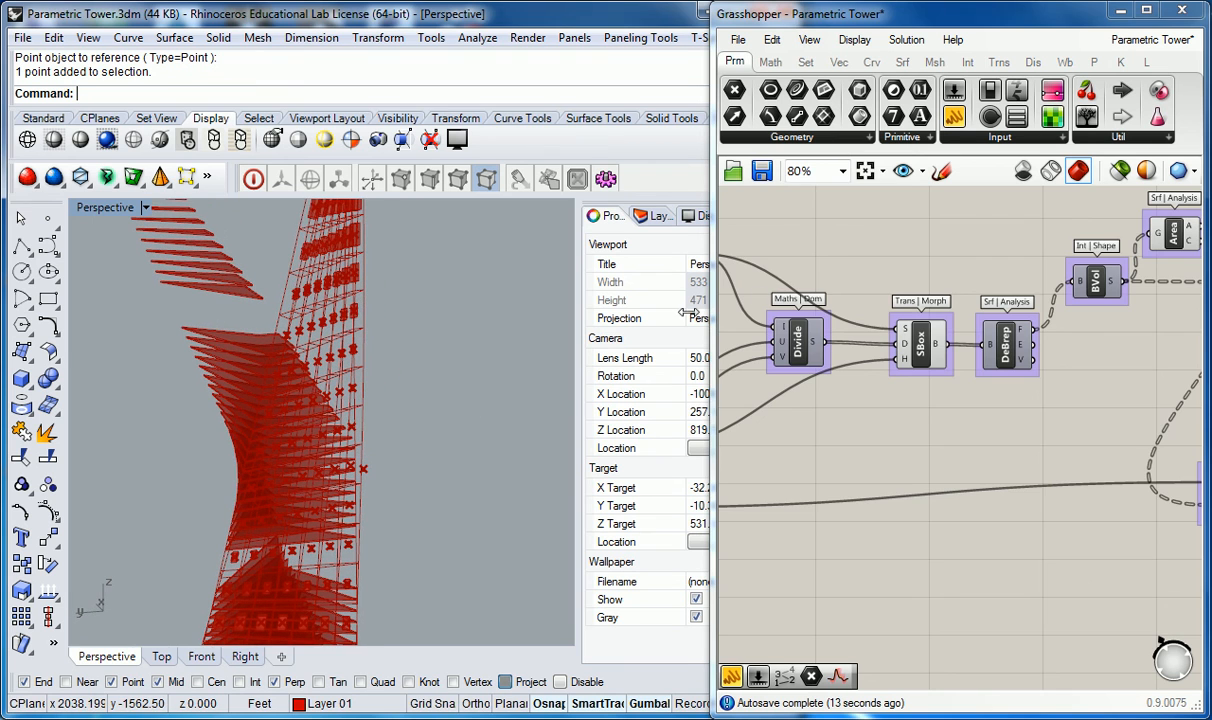
Turn off the preview of the Extrude component in the Plate Thickness group
{"action": "left_click", "coordinate": [952, 257]}
{"action": "scroll", "coordinate": [980, 320], "scroll_direction": "down", "scroll_amount": 8}
{"action": "scroll", "coordinate": [980, 318], "scroll_direction": "up", "scroll_amount": 5}
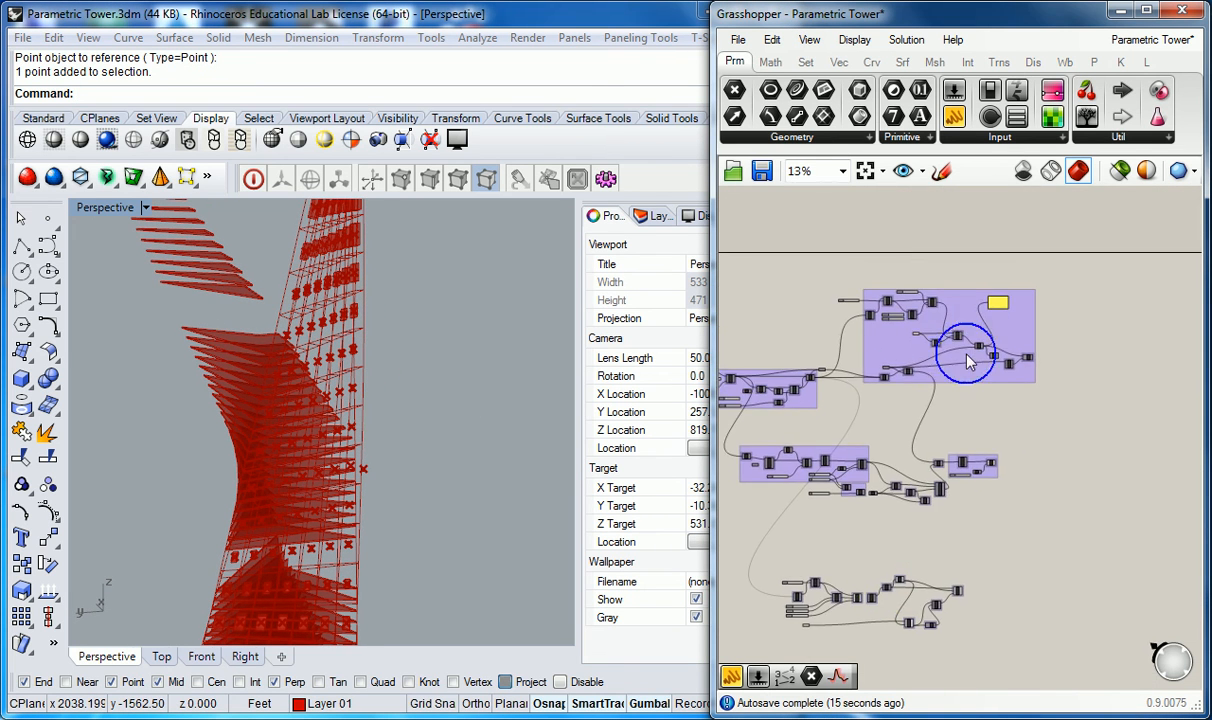
{"action": "scroll", "coordinate": [1045, 446], "scroll_direction": "up", "scroll_amount": 4}
{"action": "left_click", "coordinate": [1092, 454]}
{"action": "right_click", "coordinate": [1092, 454]}
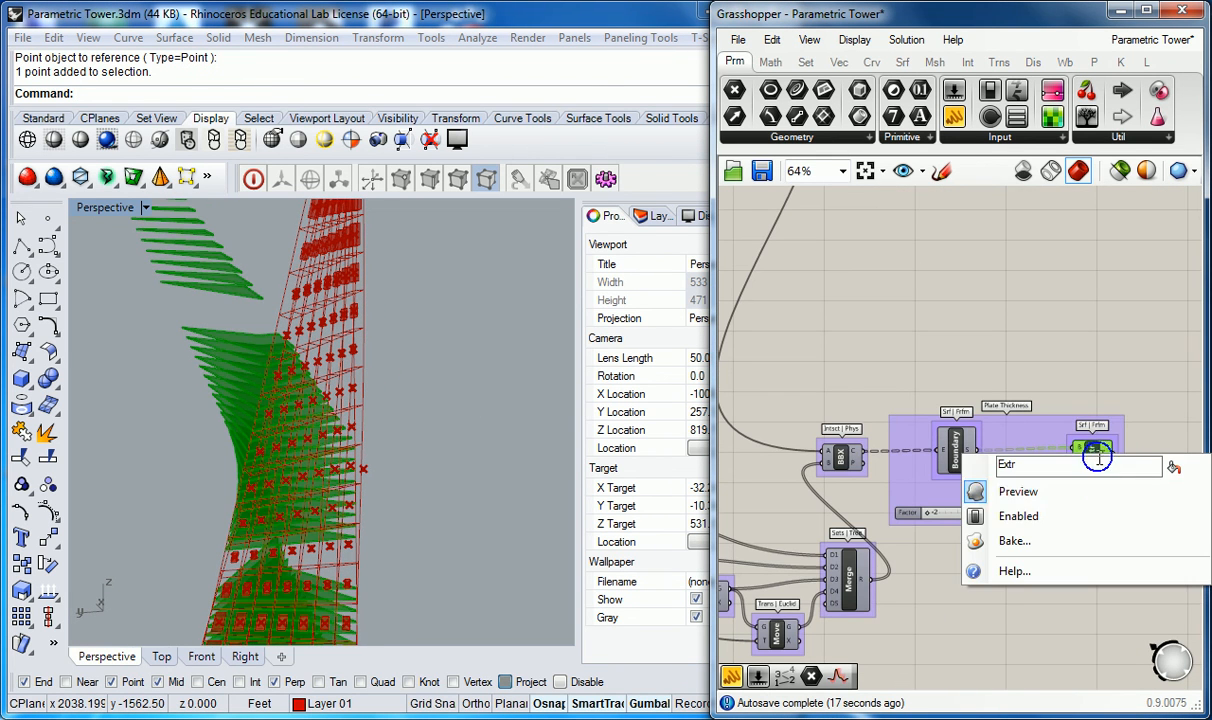
{"action": "left_click", "coordinate": [1060, 494]}
{"action": "left_click", "coordinate": [1035, 375]}
Examine how the scaled panels change in size across the tower facade, from the base up to the attractor point
{"action": "right_click_drag", "start_coordinate": [347, 489], "coordinate": [94, 455]}
{"action": "scroll", "coordinate": [289, 552], "scroll_direction": "up", "scroll_amount": 8}
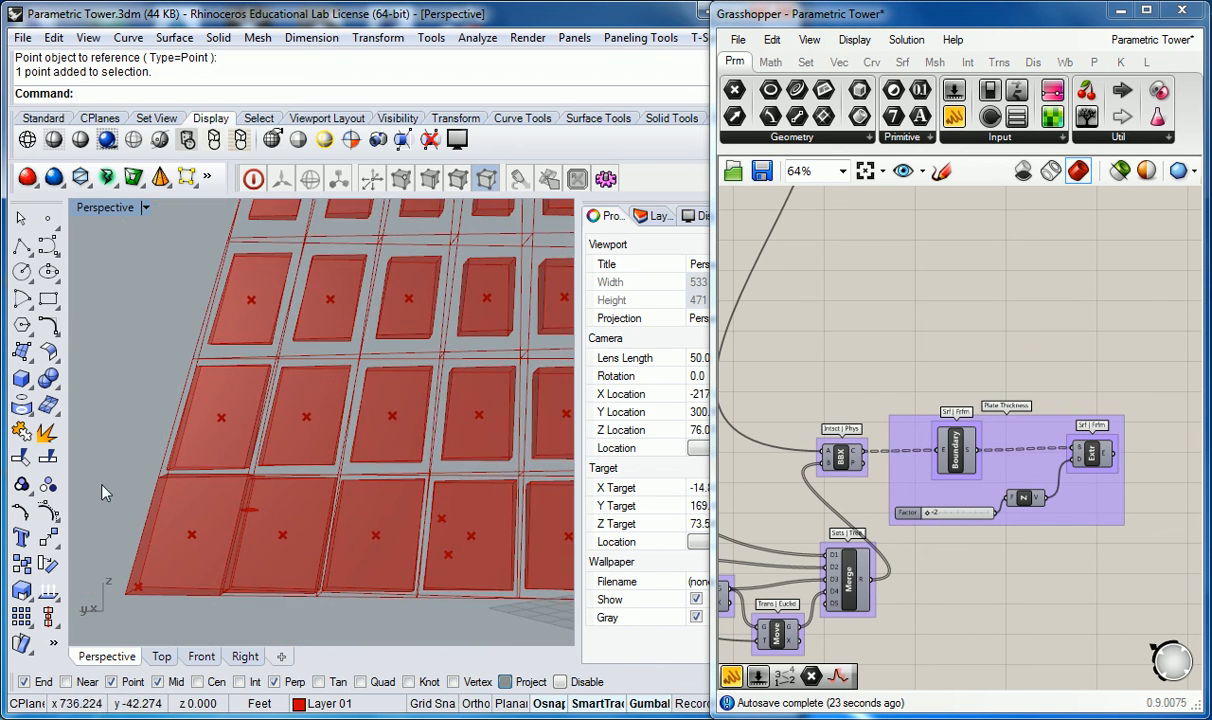
{"action": "scroll", "coordinate": [94, 455], "scroll_direction": "up", "scroll_amount": 3}
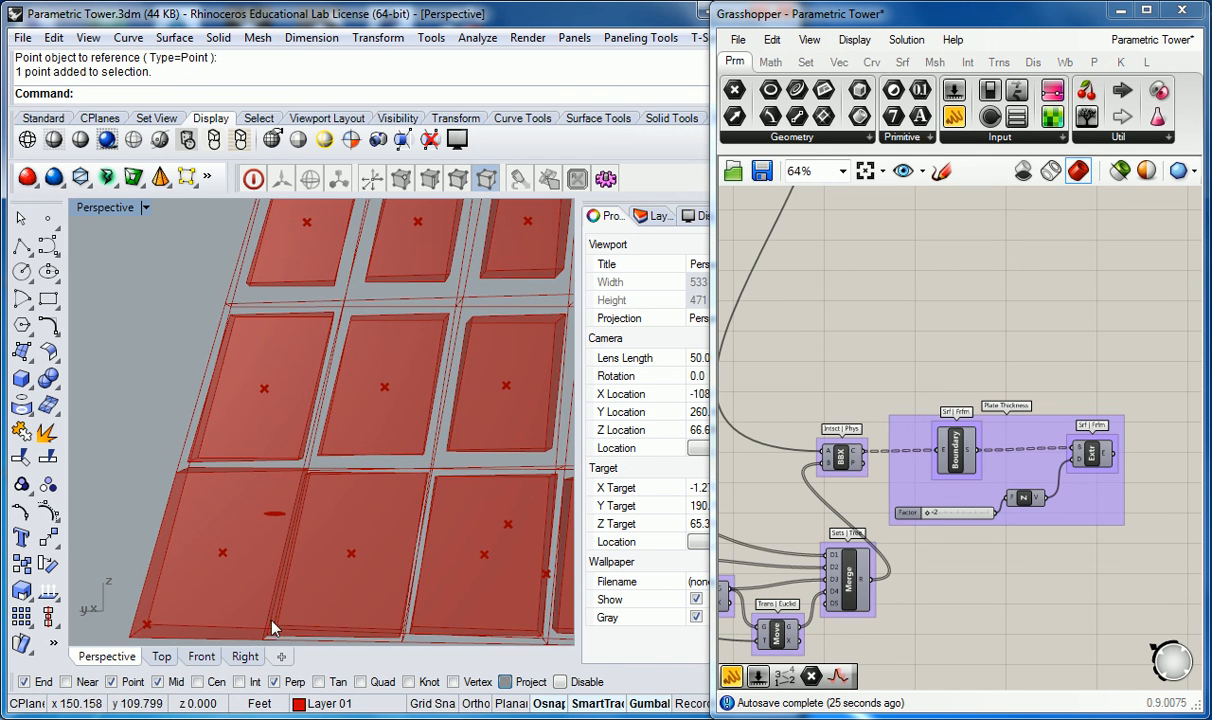
{"action": "scroll", "coordinate": [266, 524], "scroll_direction": "down", "scroll_amount": 5}
{"action": "right_click_drag", "start_coordinate": [304, 468], "coordinate": [400, 360]}
{"action": "scroll", "coordinate": [364, 355], "scroll_direction": "up", "scroll_amount": 6}
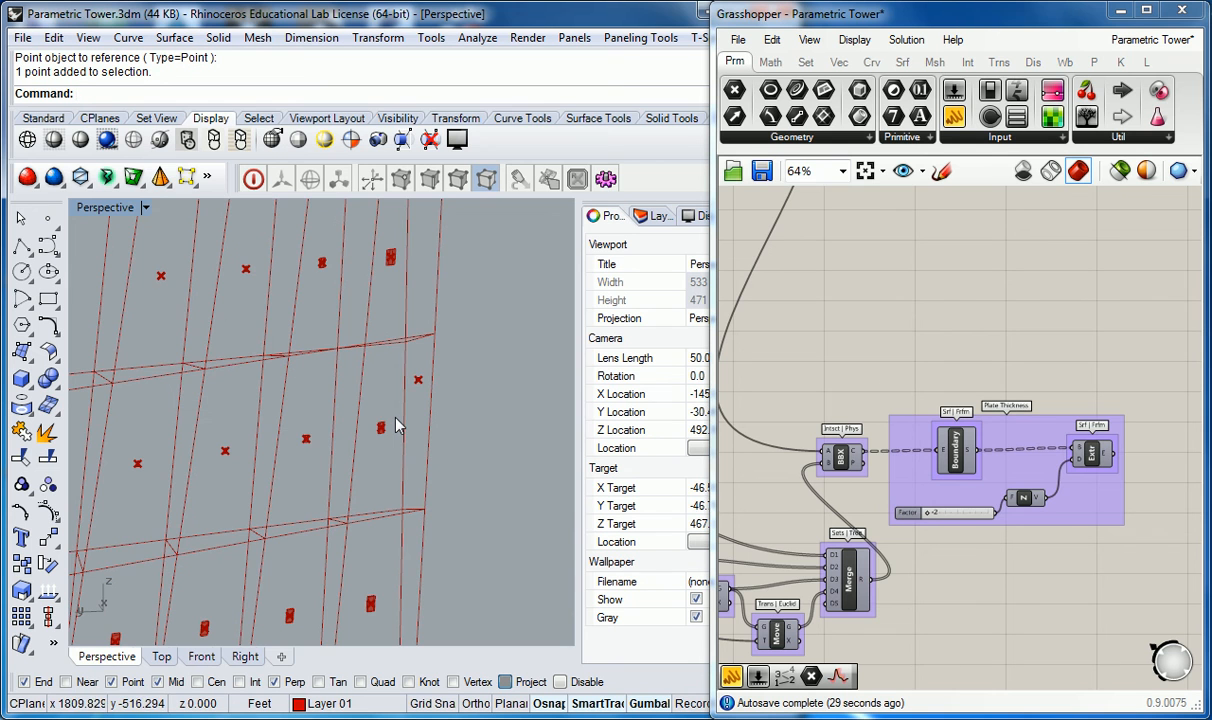
{"action": "scroll", "coordinate": [330, 428], "scroll_direction": "down", "scroll_amount": 5}
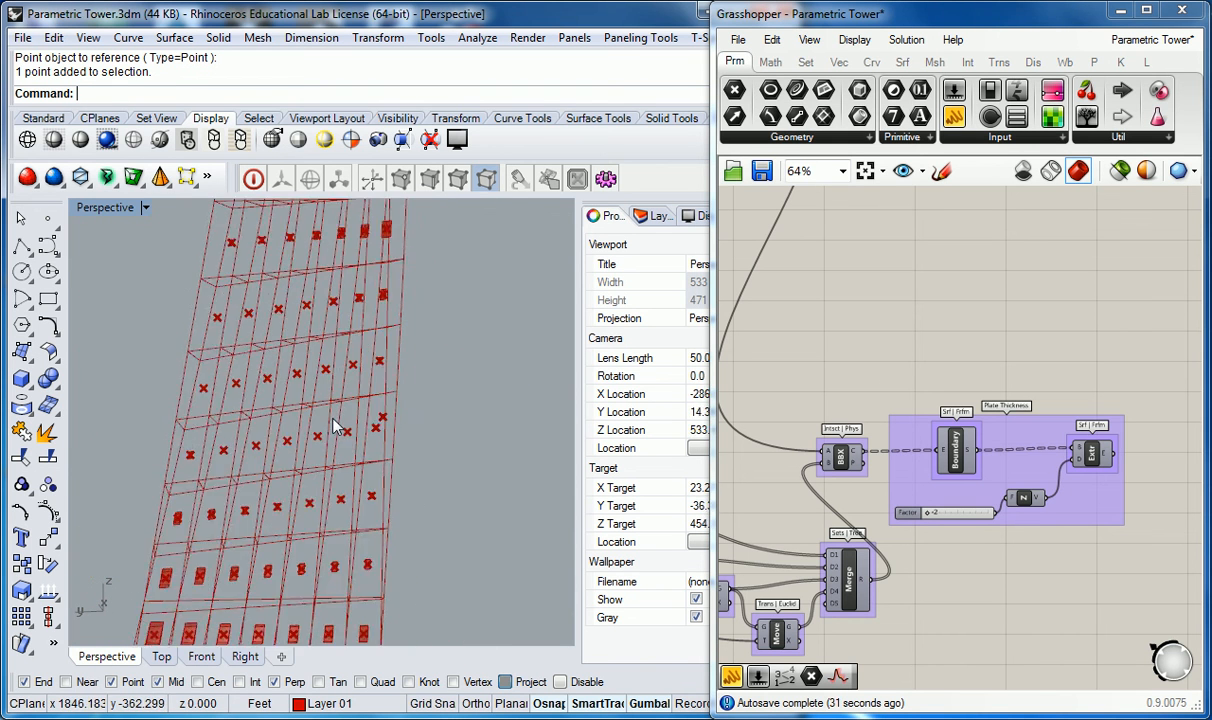
{"action": "scroll", "coordinate": [345, 410], "scroll_direction": "down", "scroll_amount": 6}
Turn off the preview of the Surface Box (SBox) component in the facade panel chain
{"action": "scroll", "coordinate": [899, 341], "scroll_direction": "down", "scroll_amount": 3}
{"action": "right_click_drag", "start_coordinate": [900, 341], "coordinate": [906, 363]}
{"action": "right_click_drag", "start_coordinate": [740, 402], "coordinate": [1190, 380]}
{"action": "right_click_drag", "start_coordinate": [885, 355], "coordinate": [866, 360]}
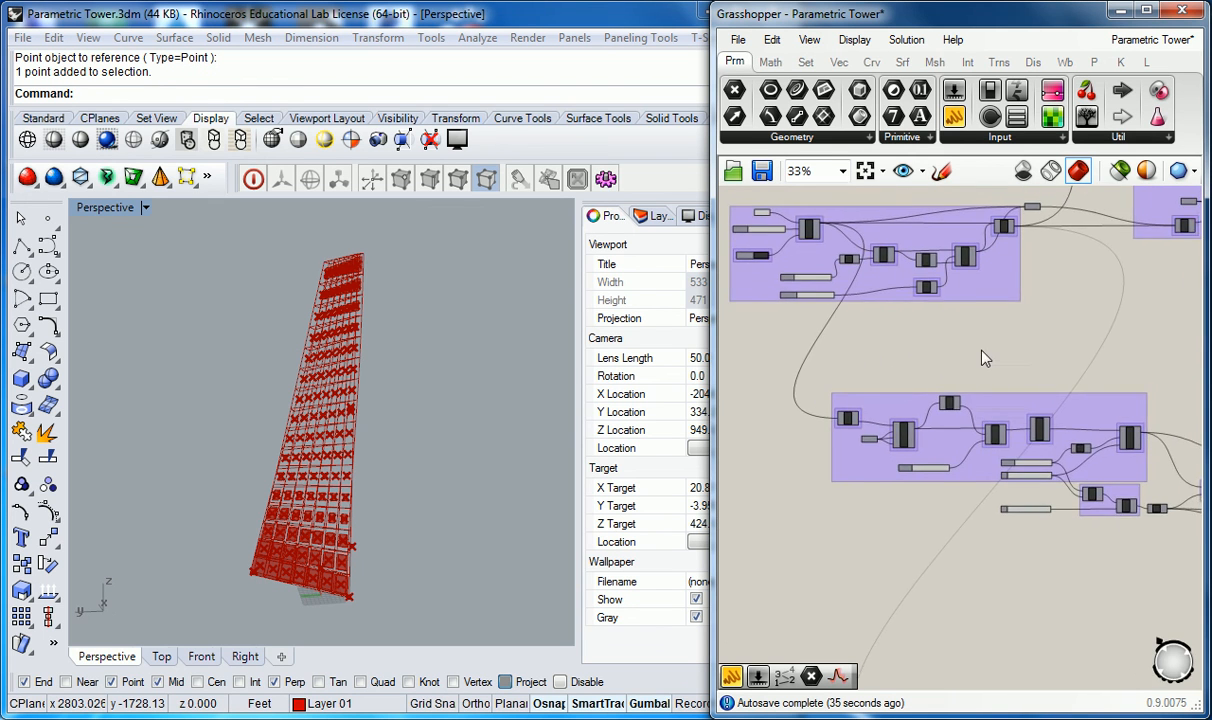
{"action": "scroll", "coordinate": [932, 356], "scroll_direction": "down", "scroll_amount": 2}
{"action": "right_click_drag", "start_coordinate": [1067, 362], "coordinate": [938, 368]}
{"action": "scroll", "coordinate": [990, 514], "scroll_direction": "up", "scroll_amount": 4}
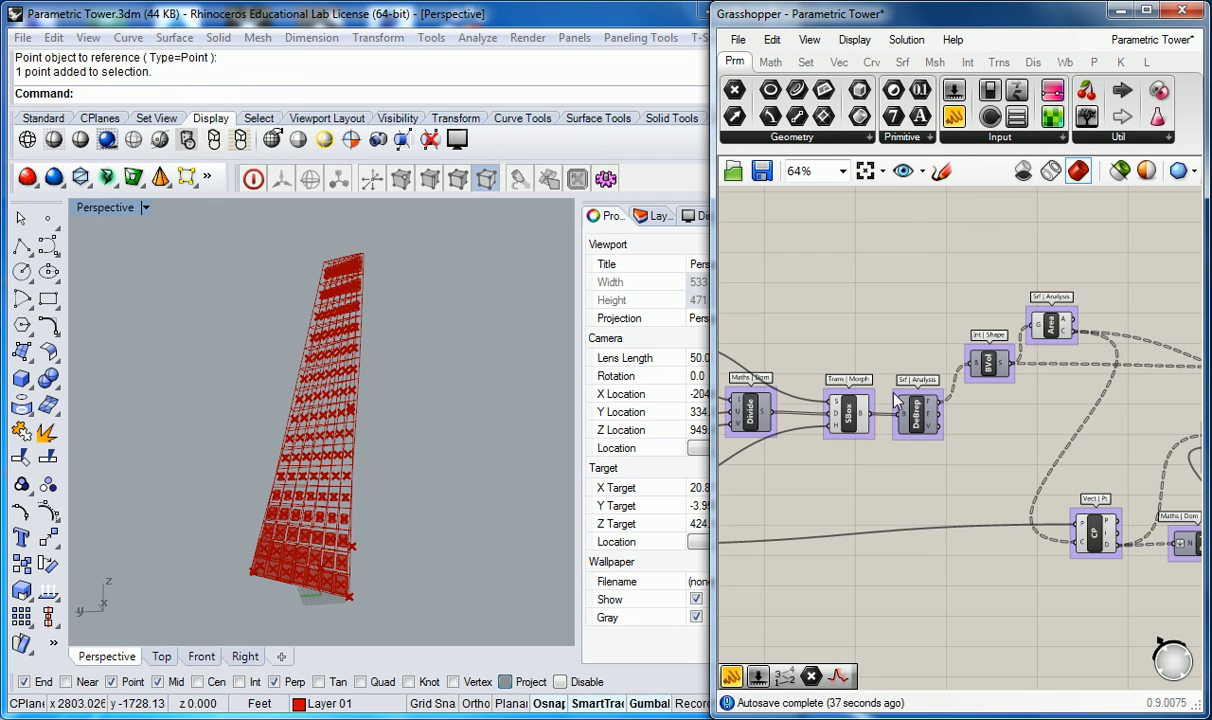
{"action": "left_click", "coordinate": [865, 420]}
{"action": "right_click", "coordinate": [848, 412]}
{"action": "left_click", "coordinate": [870, 450]}
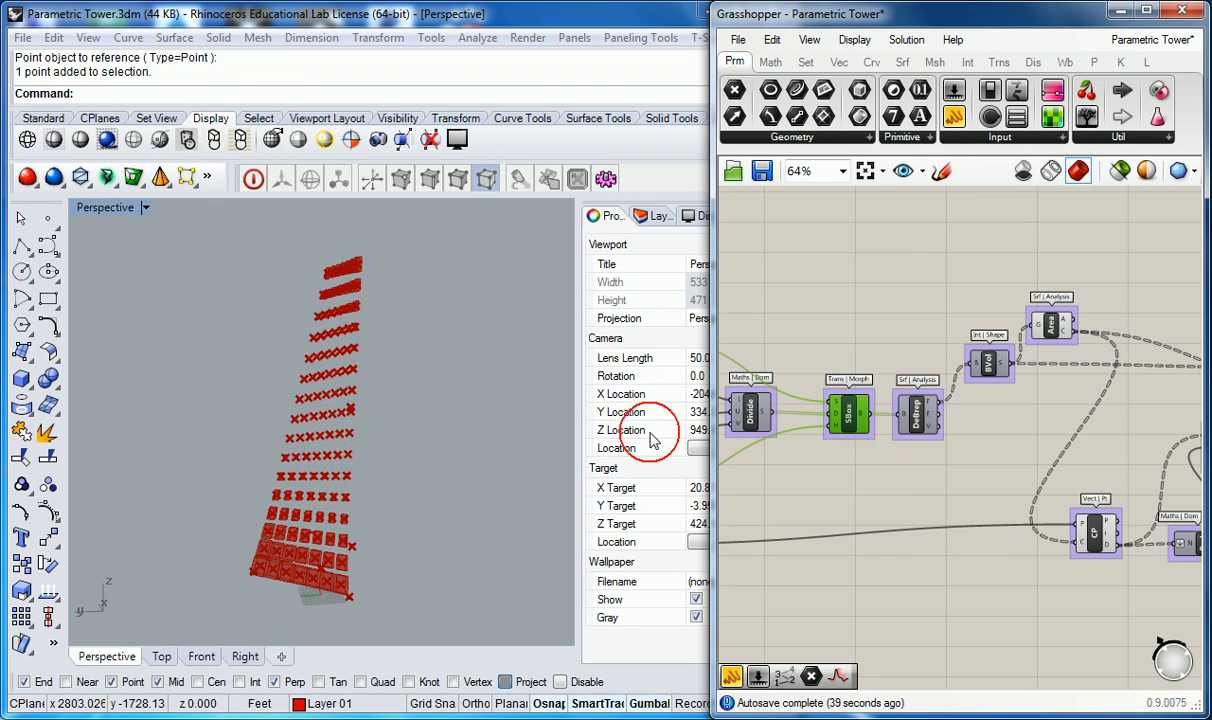
Turn off the previews of the Area and Closest Point components so only the scaled panels and remaining points display
{"action": "right_click_drag", "start_coordinate": [447, 429], "coordinate": [445, 426]}
{"action": "right_click", "coordinate": [1048, 325]}
{"action": "left_click", "coordinate": [1072, 368]}
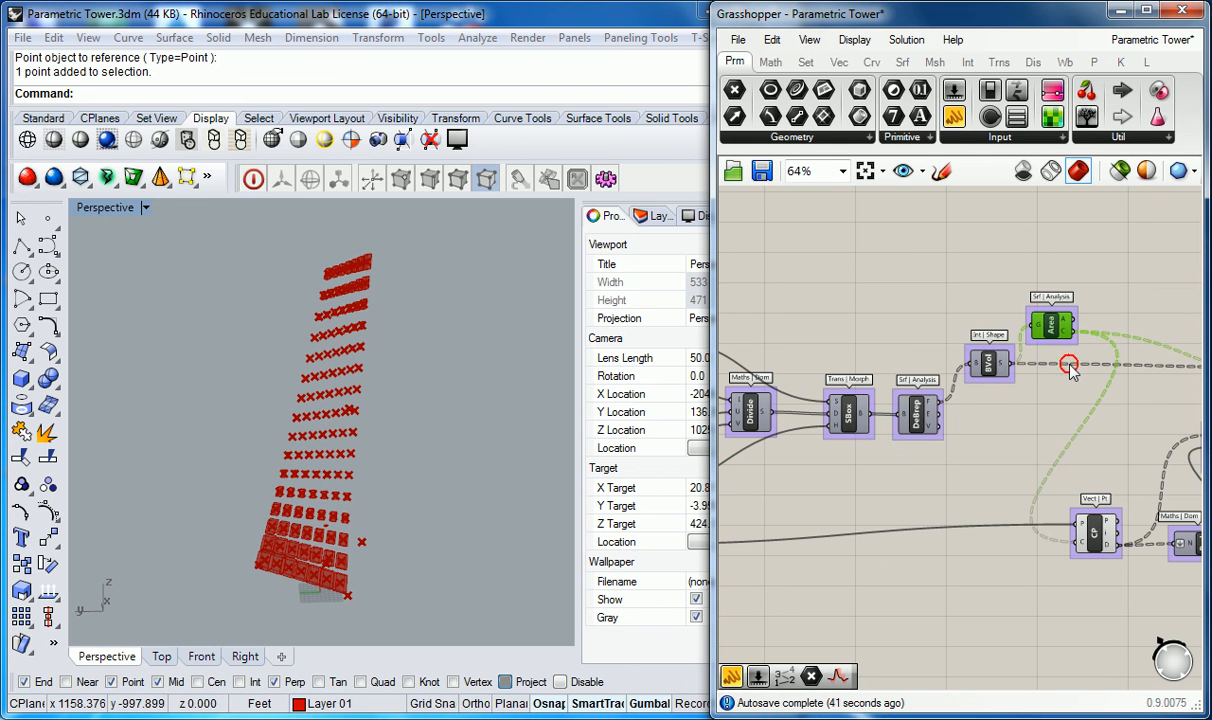
{"action": "right_click", "coordinate": [1098, 530]}
{"action": "left_click", "coordinate": [1087, 568]}
{"action": "right_click_drag", "start_coordinate": [402, 434], "coordinate": [339, 391]}
{"action": "scroll", "coordinate": [377, 406], "scroll_direction": "up", "scroll_amount": 4}
{"action": "scroll", "coordinate": [375, 404], "scroll_direction": "down", "scroll_amount": 2}
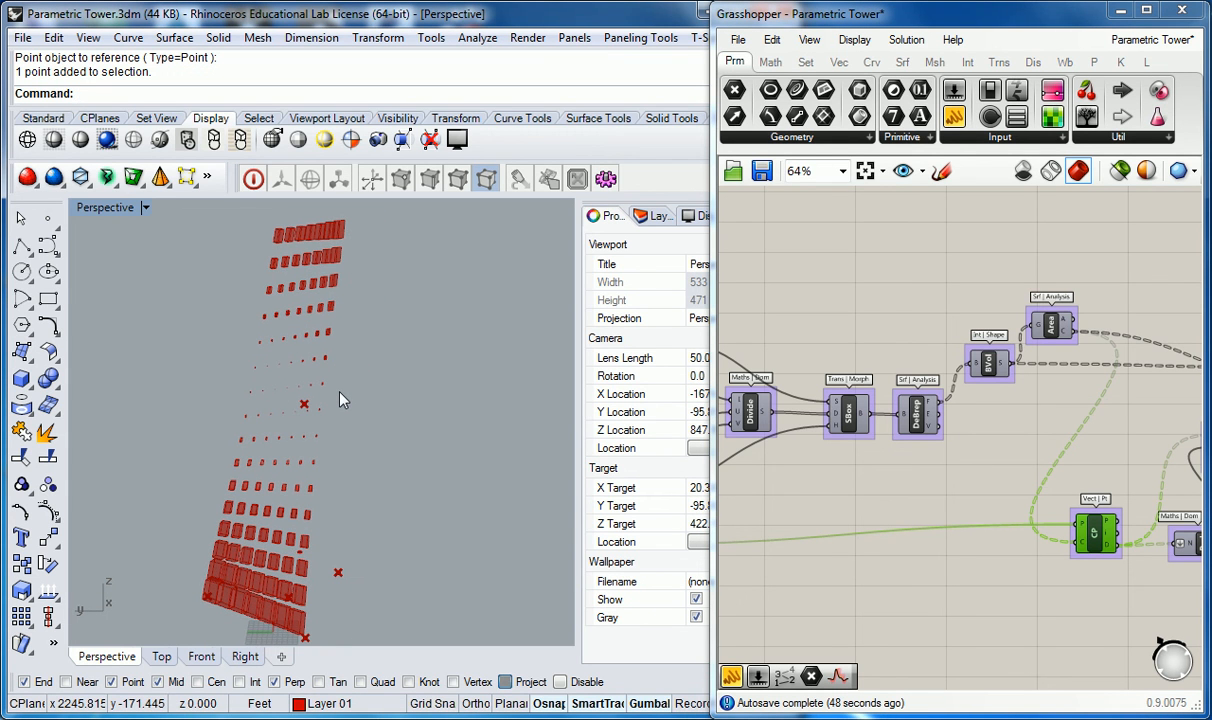
{"action": "left_click", "coordinate": [988, 458]}
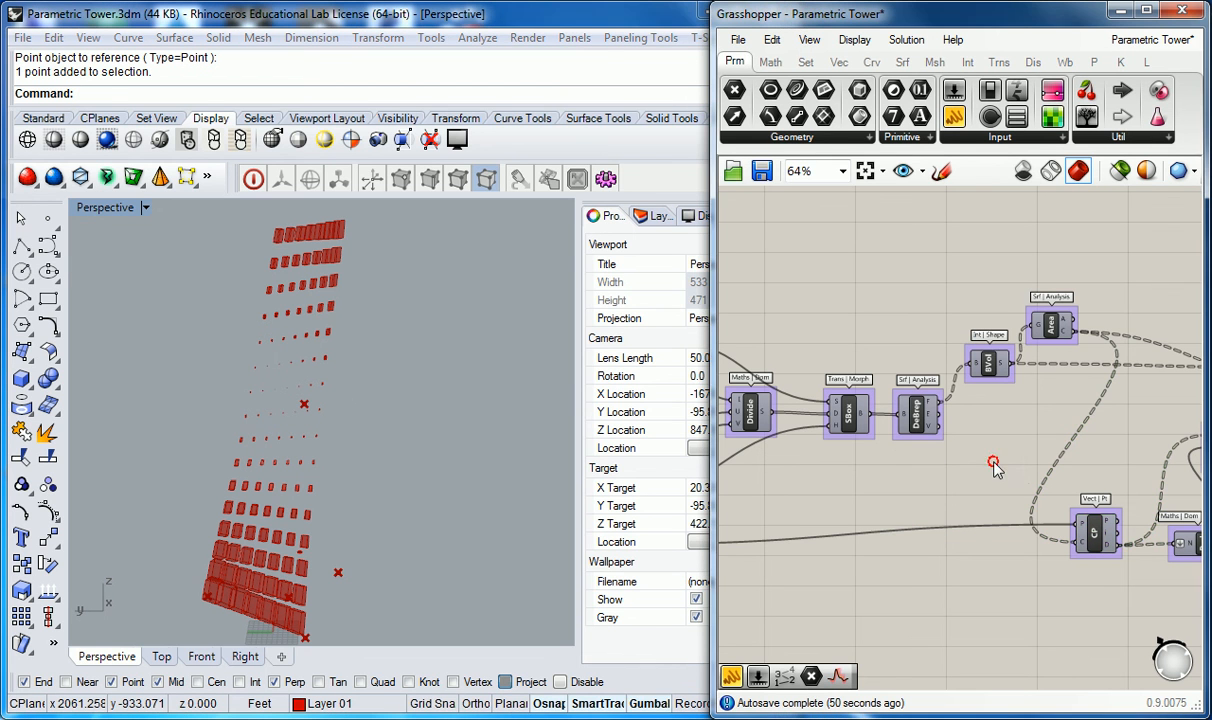
Widen the Grasshopper window to show the chain from Surface Box through Scale
{"action": "left_click_drag", "start_coordinate": [713, 357], "coordinate": [327, 357]}
{"action": "right_click_drag", "start_coordinate": [752, 392], "coordinate": [857, 380]}
{"action": "scroll", "coordinate": [865, 388], "scroll_direction": "up", "scroll_amount": 2}
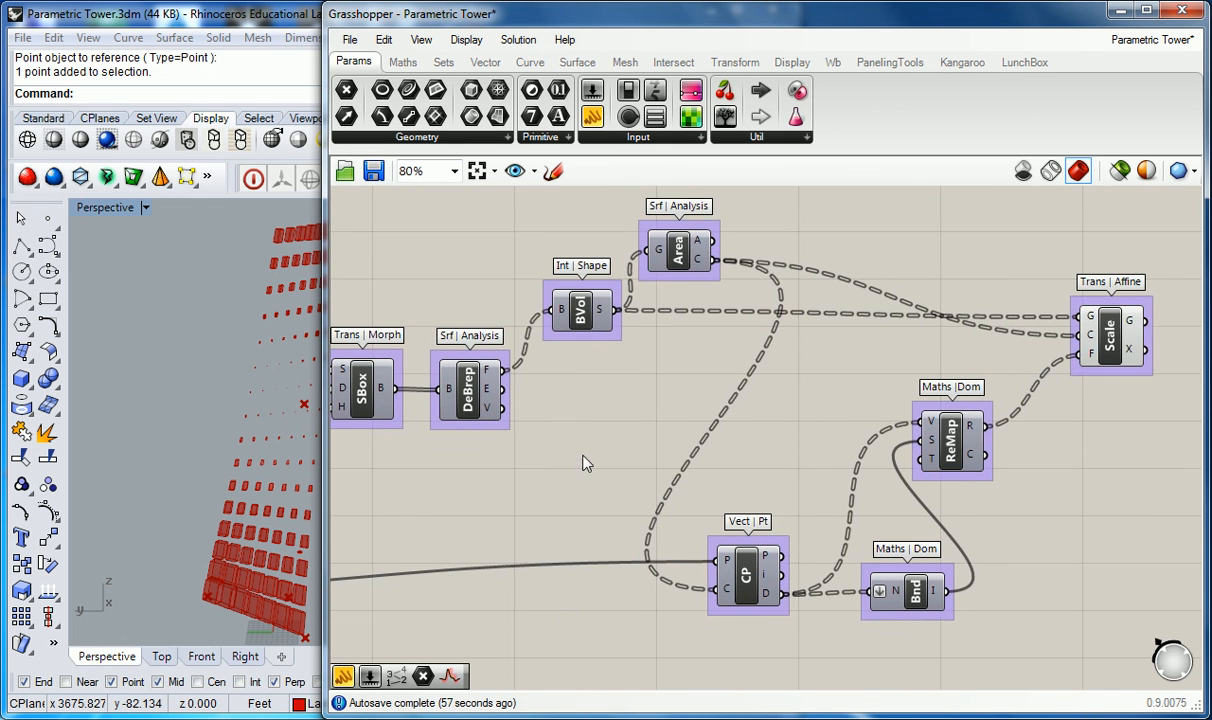
Review the whole definition, from the Plate Thickness group to the attractor-driven Scale chain, alongside the tower panels
{"action": "scroll", "coordinate": [580, 452], "scroll_direction": "down", "scroll_amount": 1}
{"action": "right_click_drag", "start_coordinate": [571, 444], "coordinate": [633, 415]}
{"action": "scroll", "coordinate": [633, 415], "scroll_direction": "down", "scroll_amount": 3}
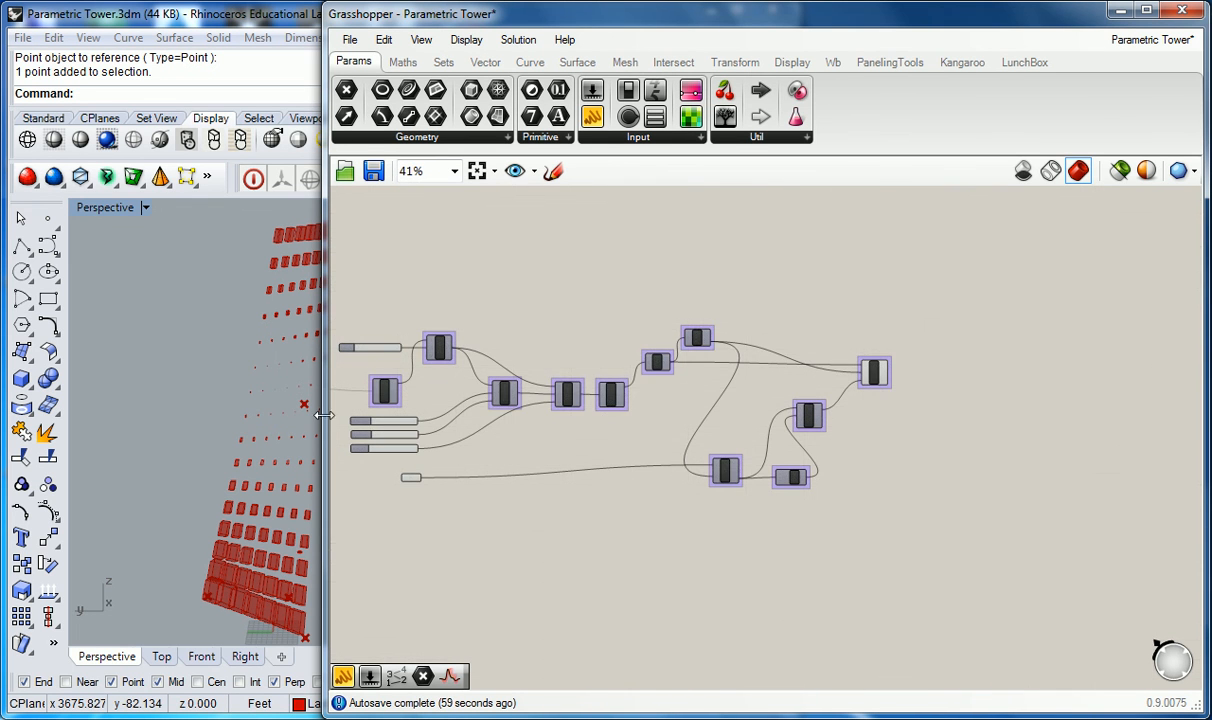
{"action": "right_click_drag", "start_coordinate": [721, 285], "coordinate": [816, 581]}
{"action": "right_click_drag", "start_coordinate": [1005, 308], "coordinate": [878, 437]}
{"action": "scroll", "coordinate": [919, 424], "scroll_direction": "up", "scroll_amount": 4}
{"action": "left_click", "coordinate": [974, 374]}
{"action": "scroll", "coordinate": [974, 372], "scroll_direction": "down", "scroll_amount": 6}
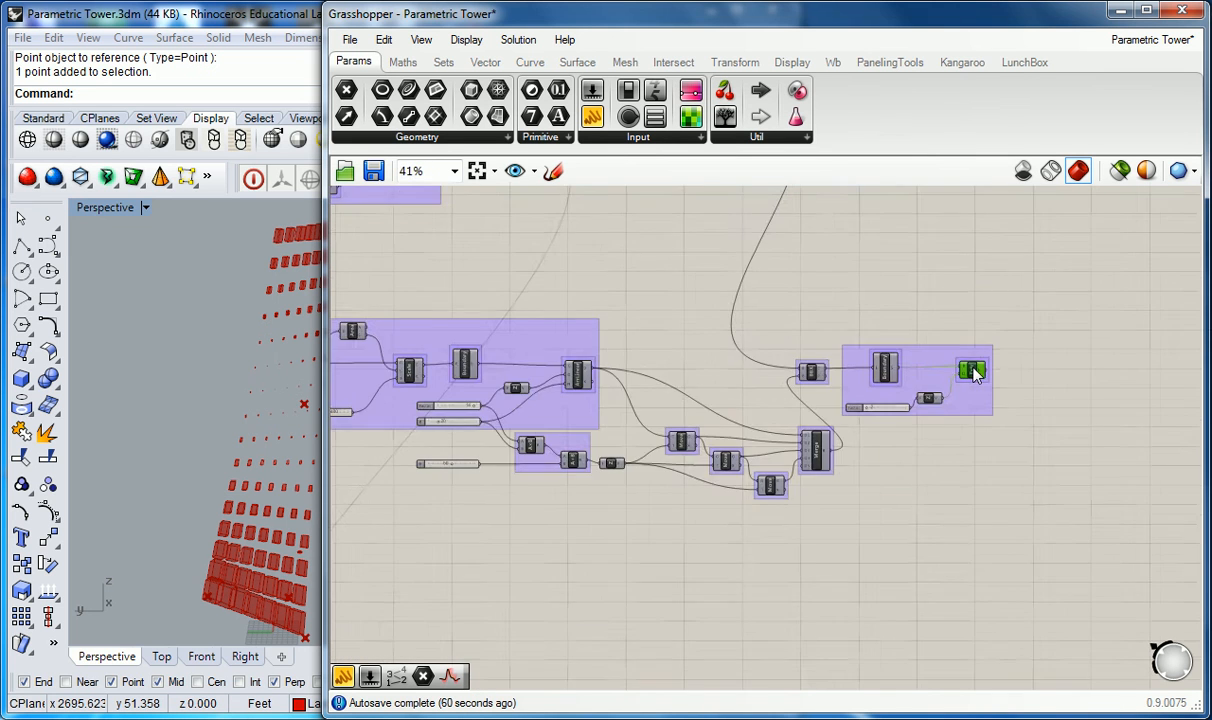
{"action": "right_click_drag", "start_coordinate": [880, 590], "coordinate": [858, 444]}
{"action": "scroll", "coordinate": [754, 495], "scroll_direction": "up", "scroll_amount": 3}
{"action": "right_click_drag", "start_coordinate": [753, 496], "coordinate": [794, 355]}
{"action": "scroll", "coordinate": [822, 392], "scroll_direction": "up", "scroll_amount": 1}
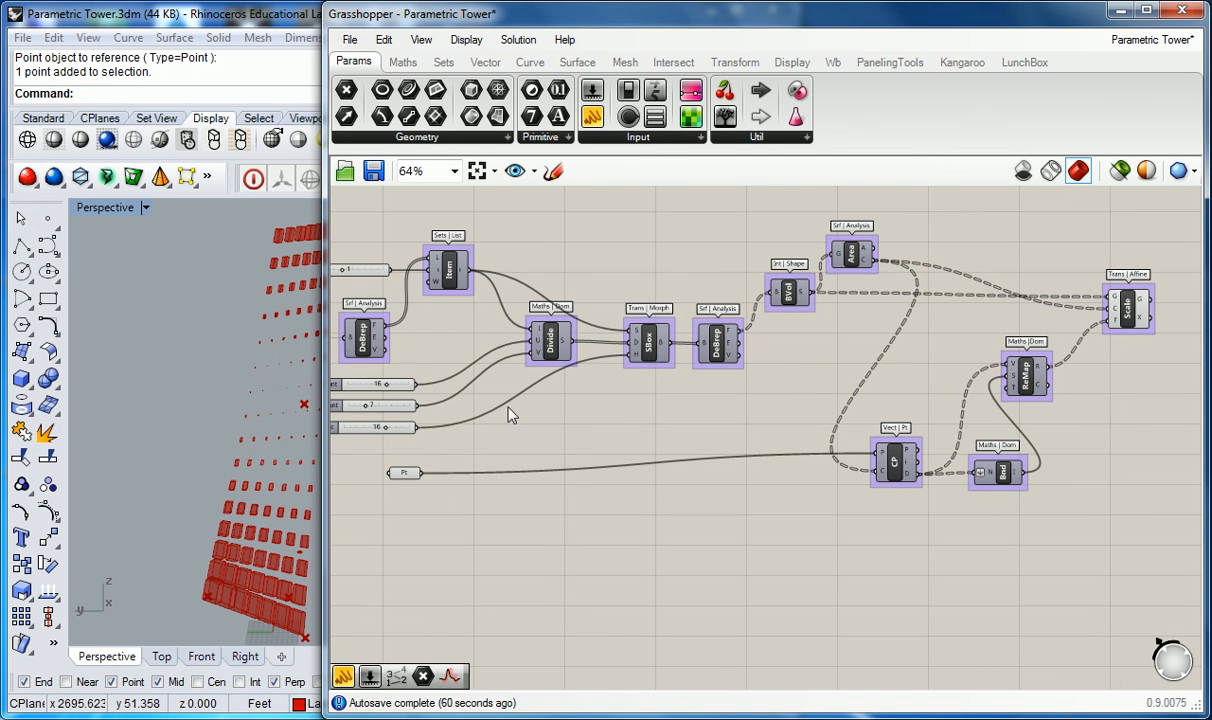
{"action": "left_click_drag", "start_coordinate": [325, 367], "coordinate": [320, 362]}
{"action": "right_click_drag", "start_coordinate": [154, 379], "coordinate": [205, 427]}
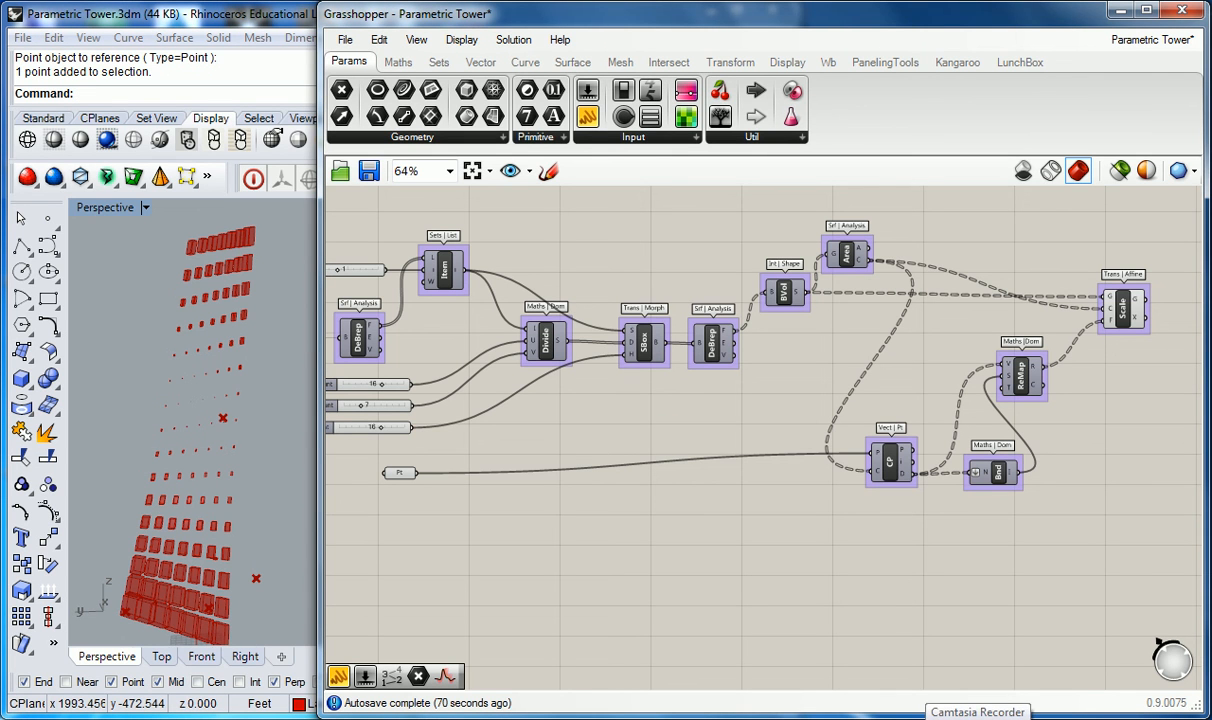
{"action": "left_click", "coordinate": [978, 716]}
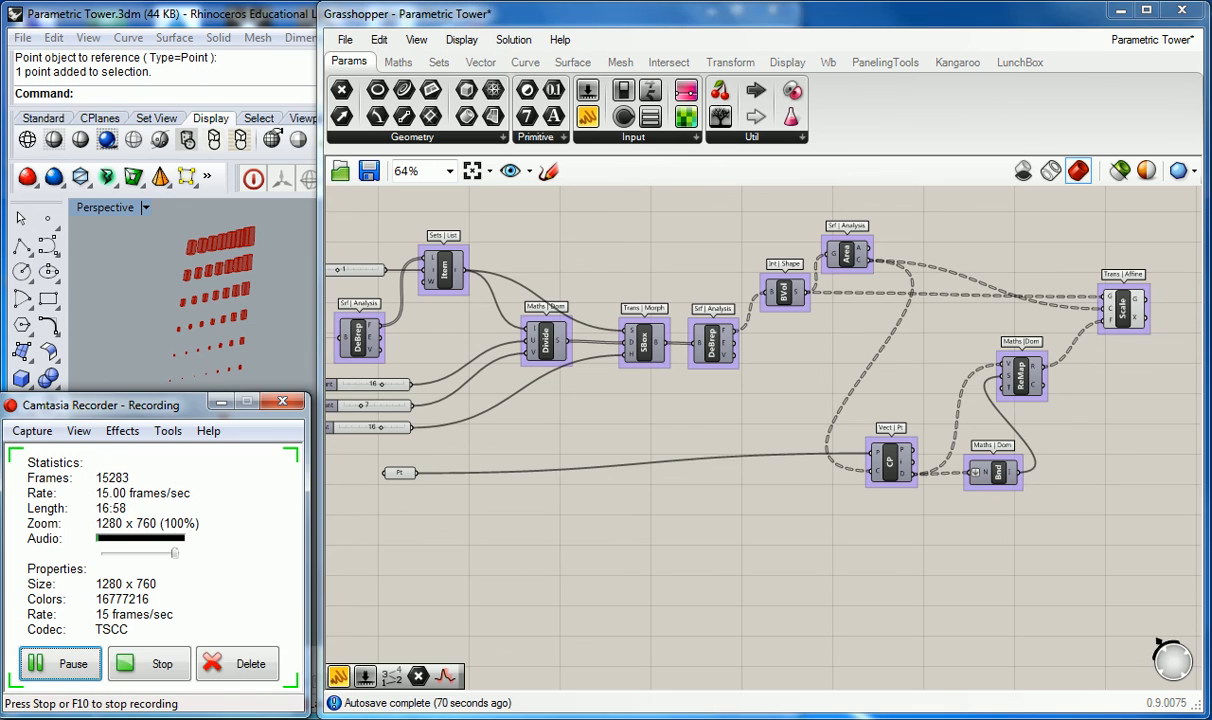